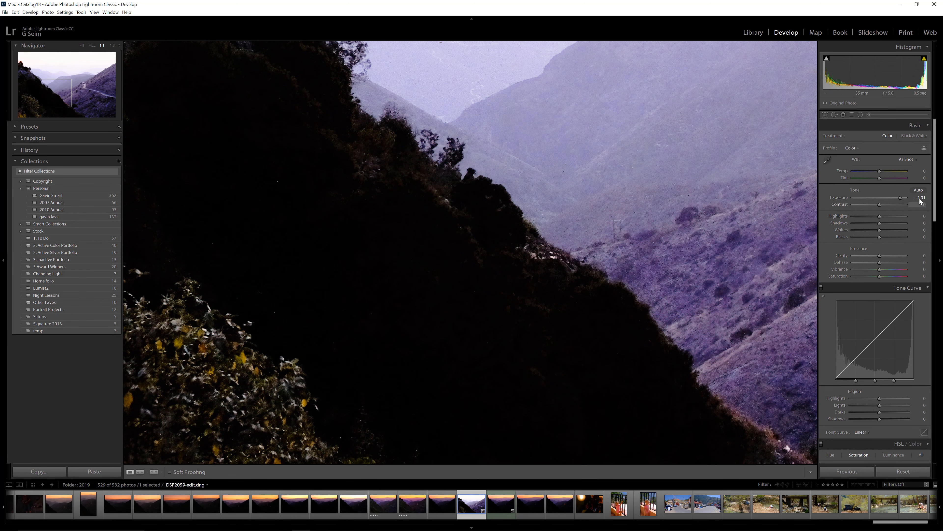
# Step: Set the DNG's exposure to +3.83 and view it in full alongside the _DSF2057.tif and _DSF2057_1.tif versions
pyautogui.moveTo(900, 197); pyautogui.dragTo(899, 197)
pyautogui.press('z')
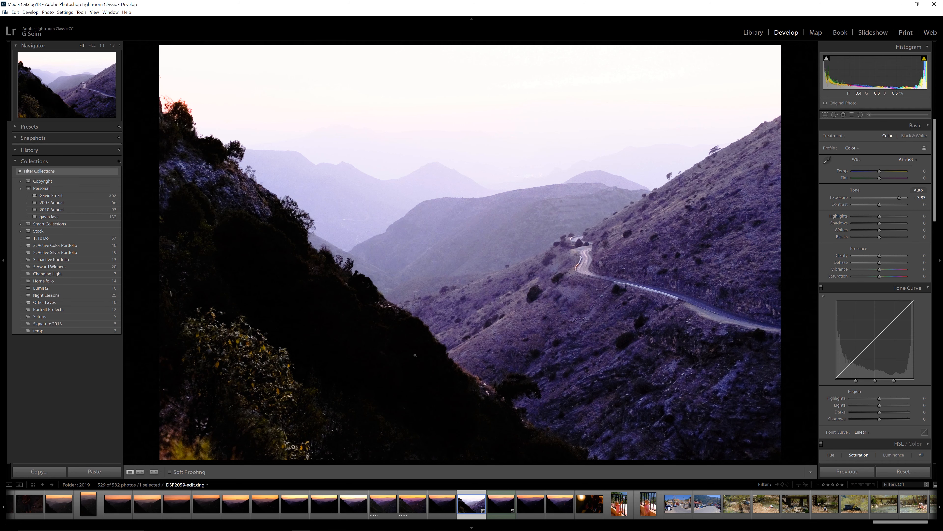
pyautogui.click(391, 506)
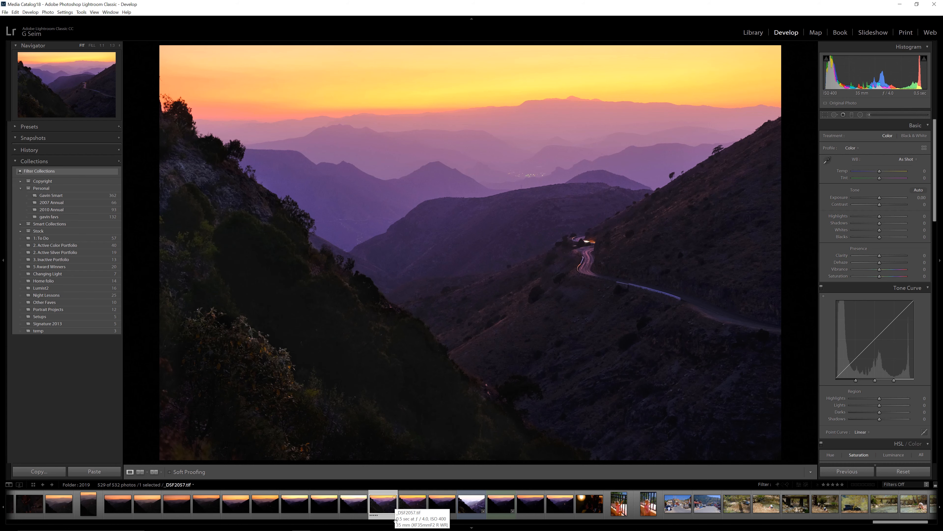
pyautogui.click(412, 504)
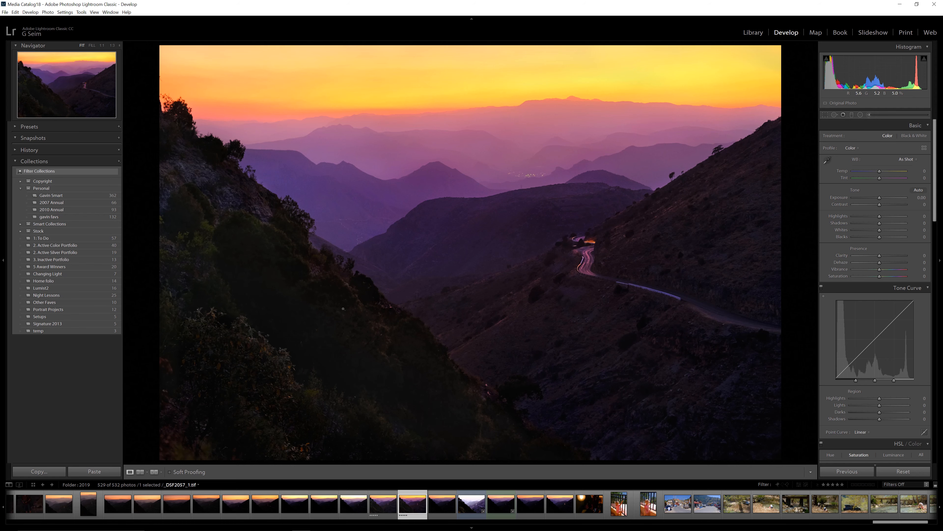
pyautogui.click(471, 504)
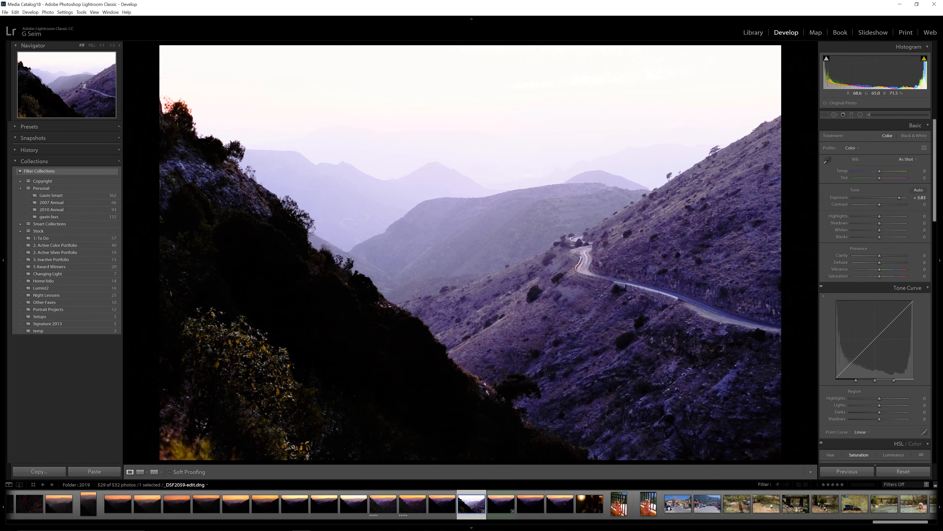
# Step: Push the exposure of _DSF2059-edit.dng to +5.00 and inspect the dark foreground slope at 1:1
pyautogui.moveTo(899, 197); pyautogui.dragTo(918, 196)
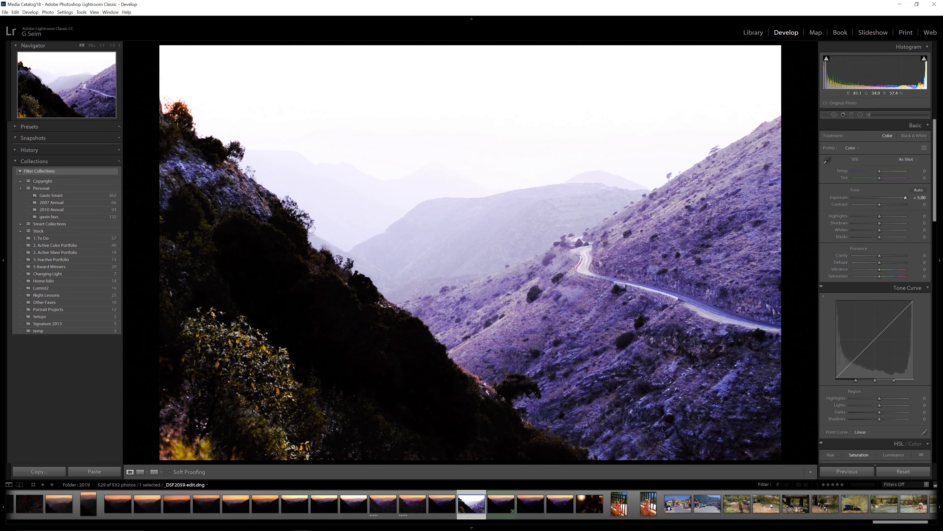
pyautogui.click(436, 350)
pyautogui.moveTo(400, 361); pyautogui.dragTo(478, 268)
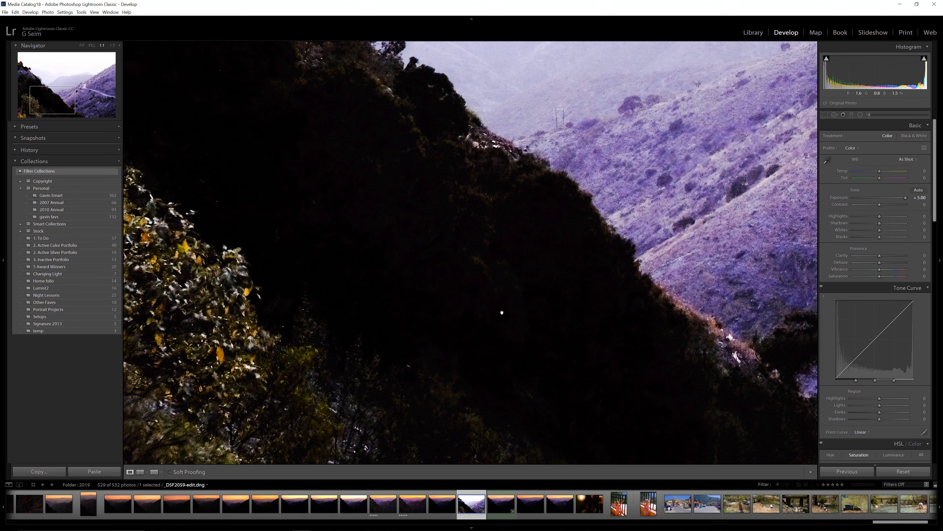
pyautogui.click(473, 318)
# Step: Set the DNG's exposure to +3.22, highlights to -43 and shadows to +69, inspecting the dark slope at 1:1
pyautogui.moveTo(905, 197); pyautogui.dragTo(896, 200)
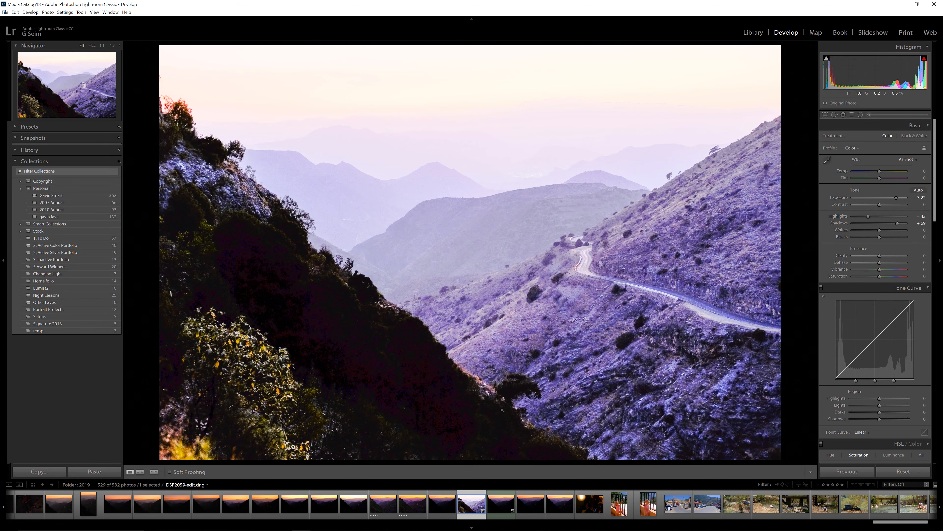
pyautogui.click(337, 359)
pyautogui.moveTo(386, 386); pyautogui.dragTo(526, 284)
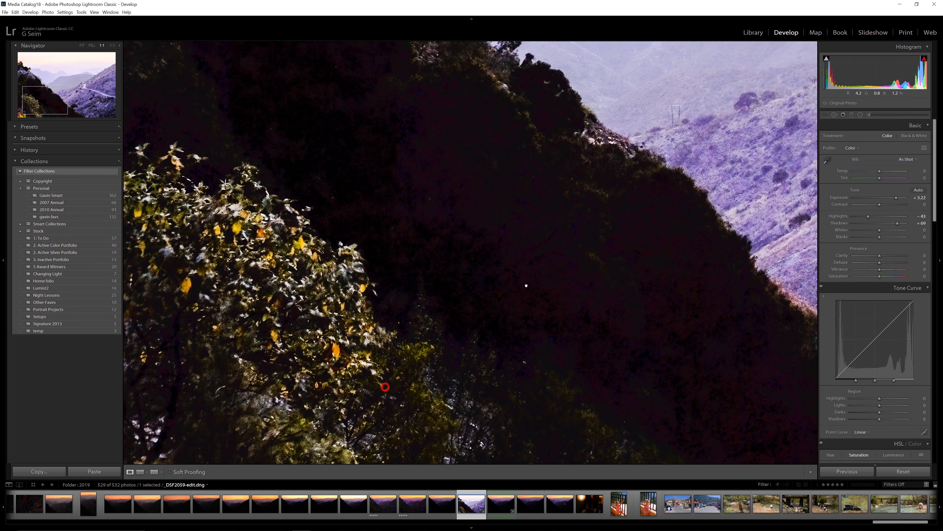
pyautogui.click(556, 265)
pyautogui.moveTo(343, 400); pyautogui.dragTo(339, 346)
pyautogui.click(339, 345)
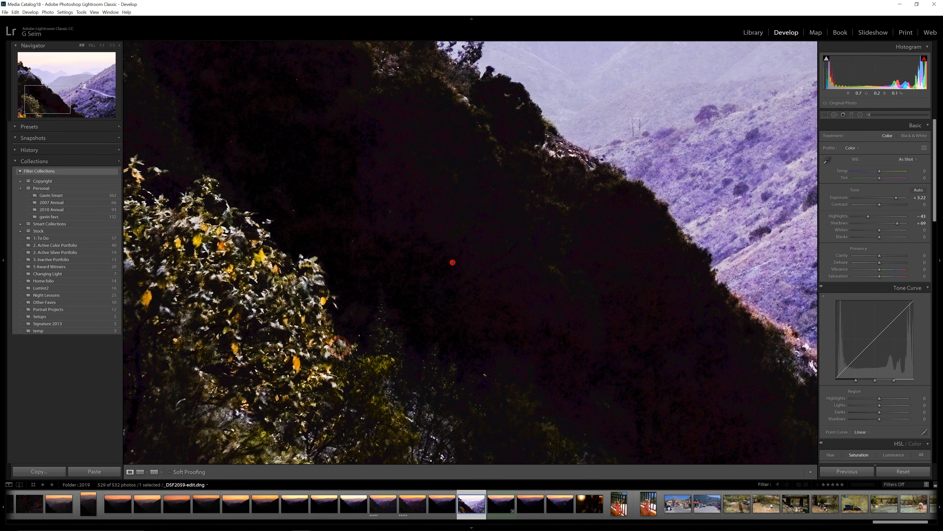
# Step: Copy the develop settings from _DSF2059-edit.dng and paste them onto _DSF2059.JPG
pyautogui.hotkey('ctrl', 'shift', 'c')
pyautogui.click(392, 314)
pyautogui.click(620, 314)
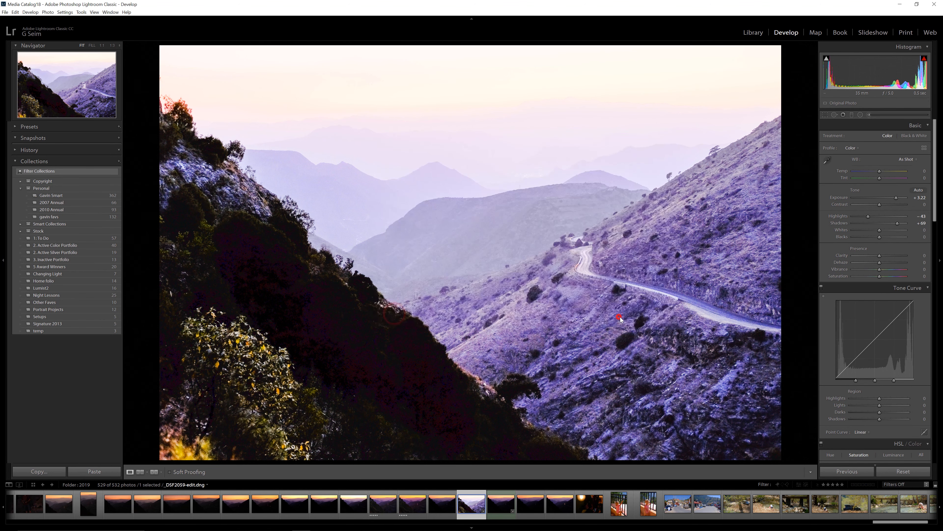
pyautogui.click(501, 503)
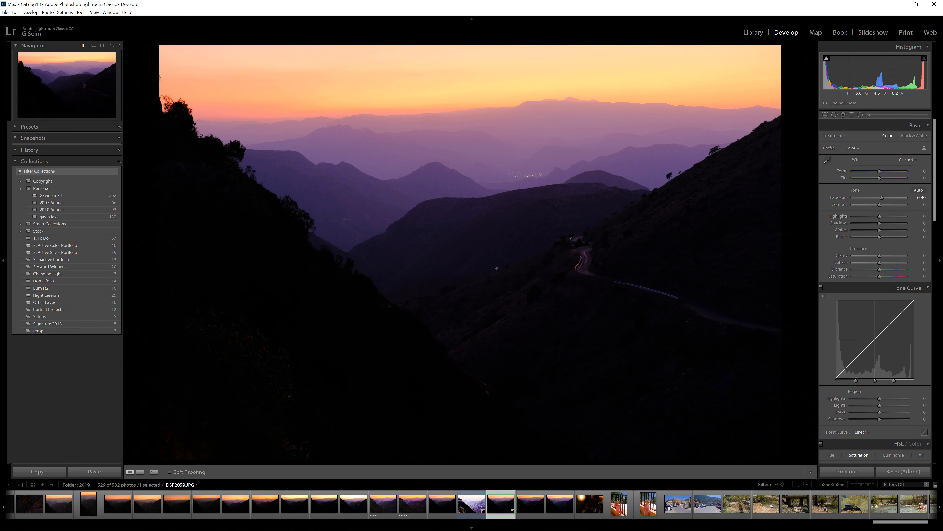
pyautogui.hotkey('ctrl', 'shift', 'v')
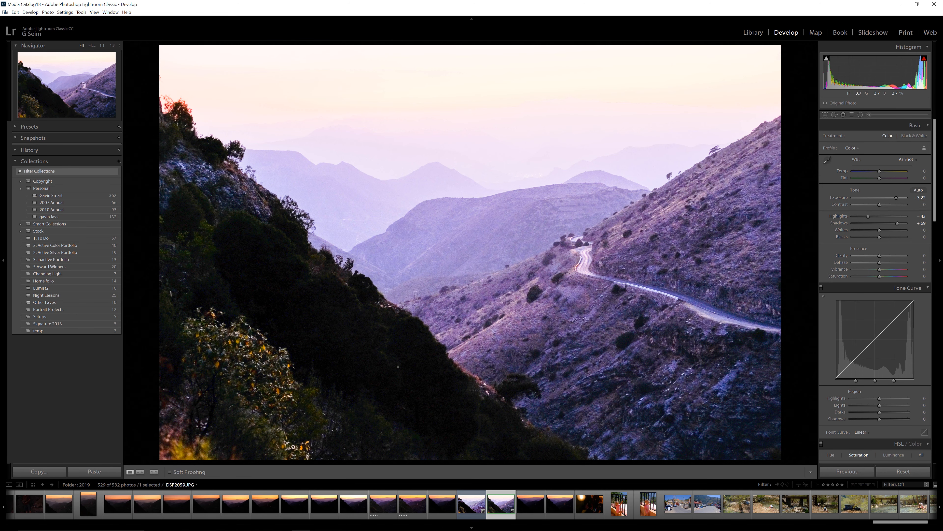
# Step: Compare the brightened DNG and JPG, examining shadow detail and noise on the dark slope at 1:1 and in full view
pyautogui.press('Left')
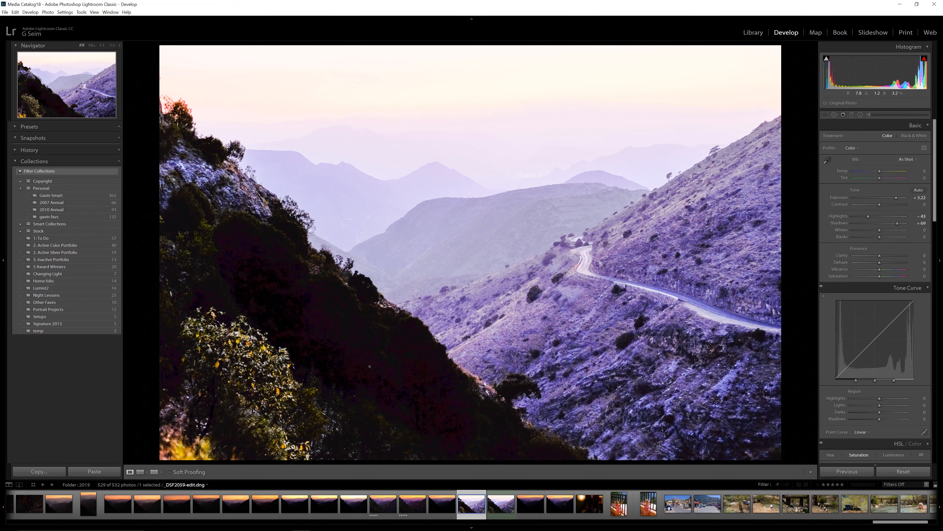
pyautogui.click(437, 409)
pyautogui.moveTo(399, 396); pyautogui.dragTo(518, 321)
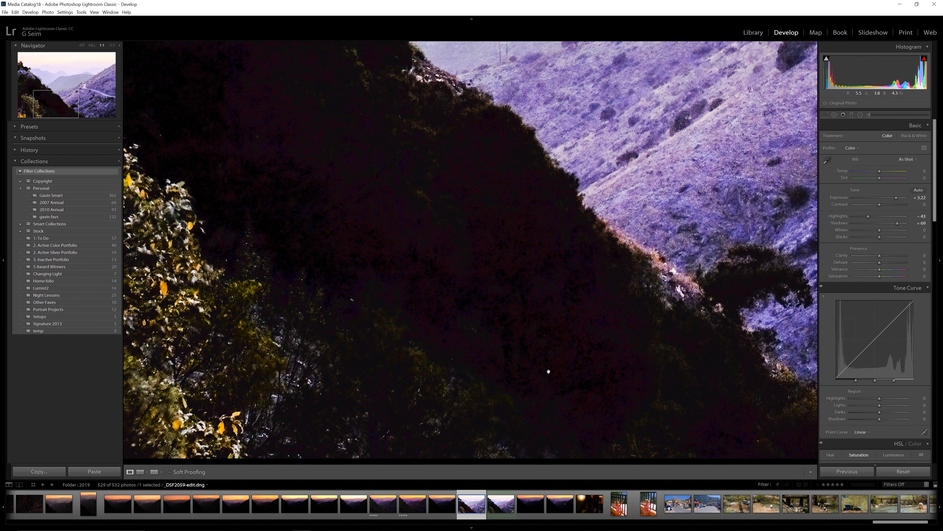
pyautogui.press('Right')
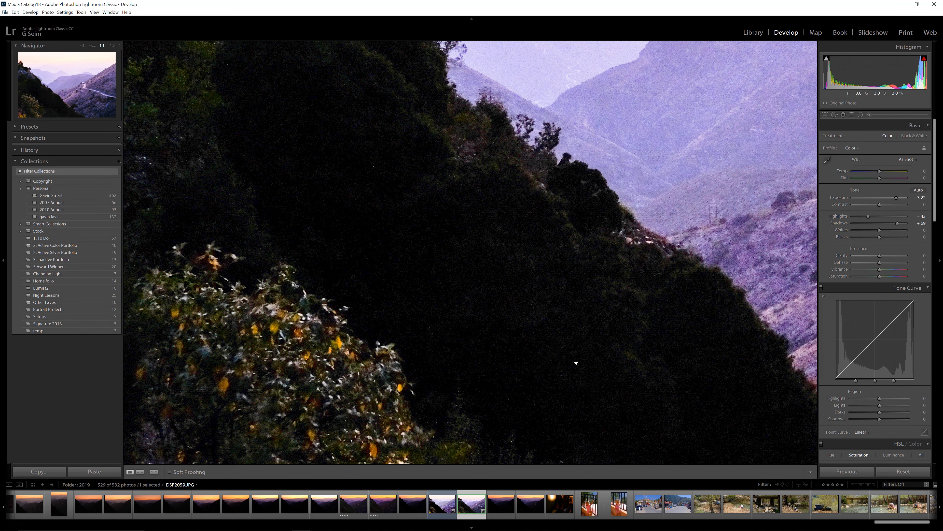
pyautogui.press('Left')
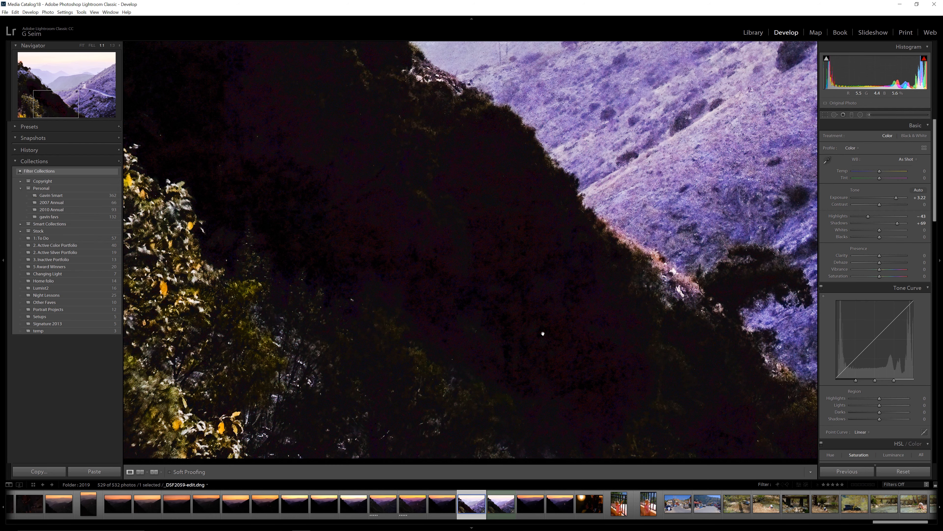
pyautogui.click(417, 217)
pyautogui.press('Right')
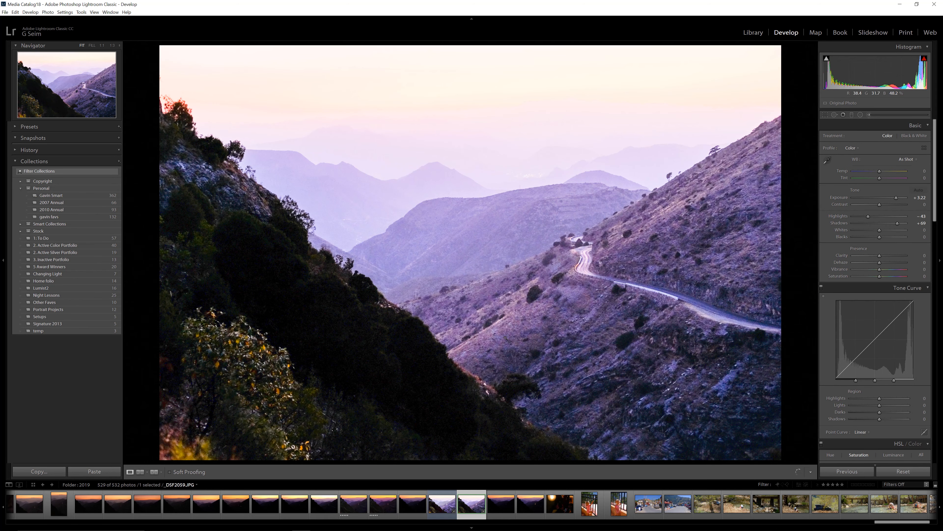
pyautogui.press('Left')
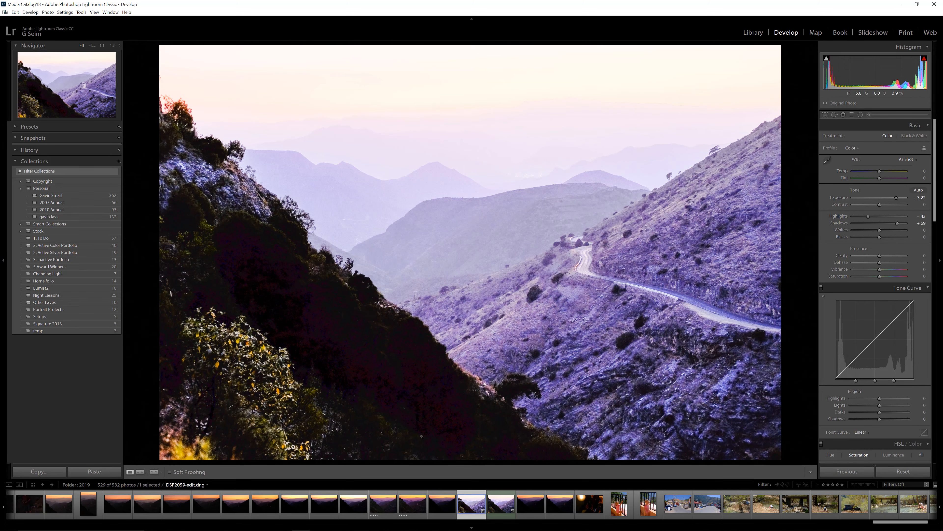
pyautogui.press('Right')
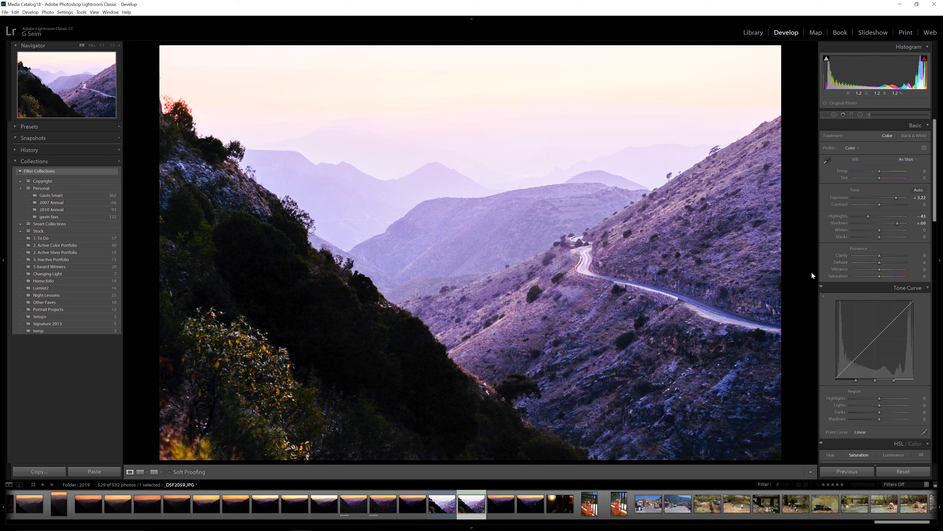
# Step: Reset the JPG's exposure, then set exposure to +0.96, highlights to -24 and shadows to +100
pyautogui.doubleClick(839, 197)
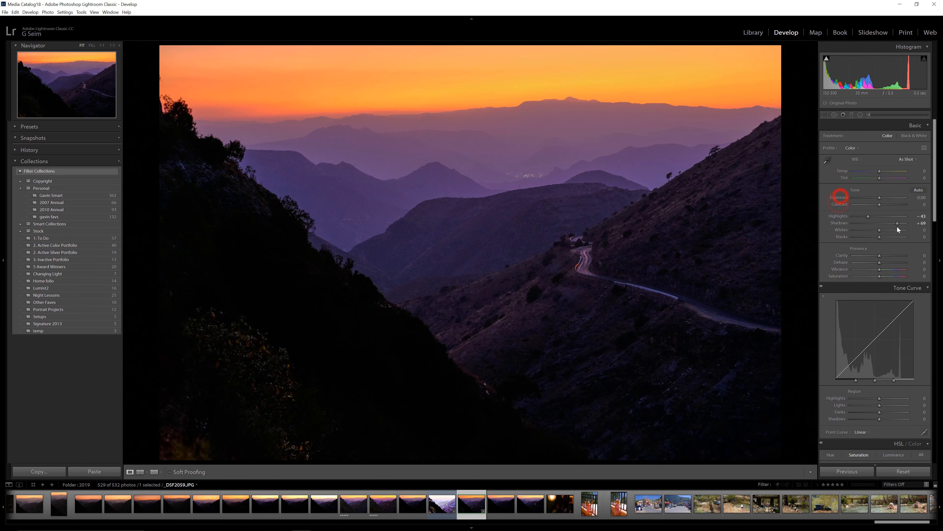
pyautogui.moveTo(897, 227); pyautogui.dragTo(882, 198)
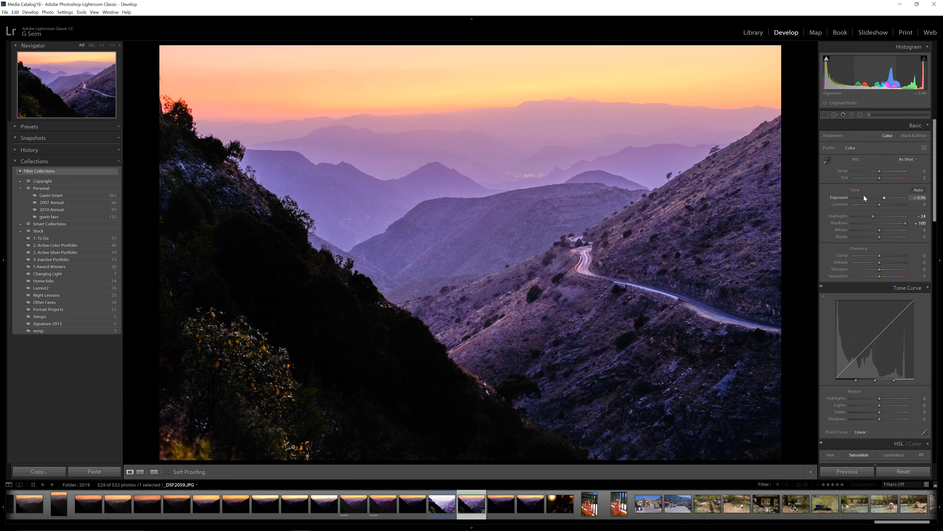
# Step: Add a diagonal graduated filter along the JPG's dark foreground slope with exposure 1.82, and close the filter
pyautogui.press('m')
pyautogui.moveTo(347, 280); pyautogui.dragTo(371, 254)
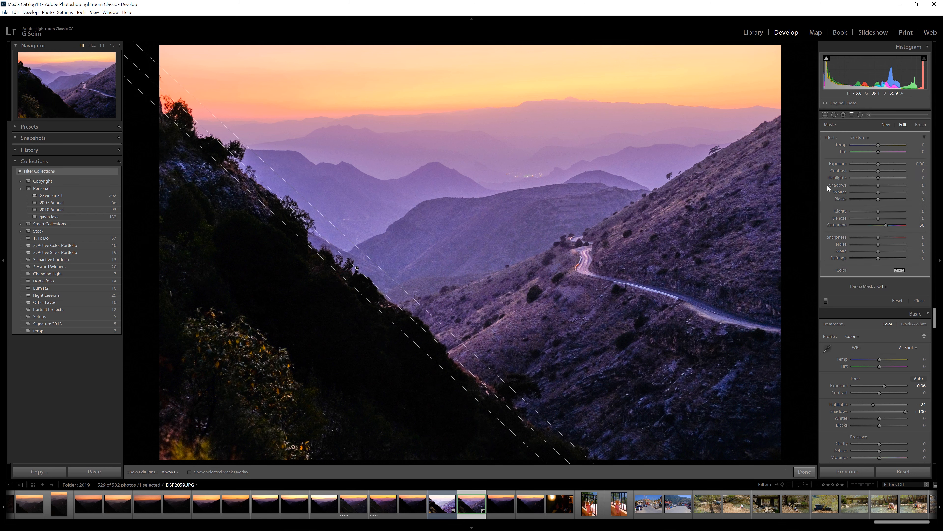
pyautogui.moveTo(877, 163); pyautogui.dragTo(889, 158)
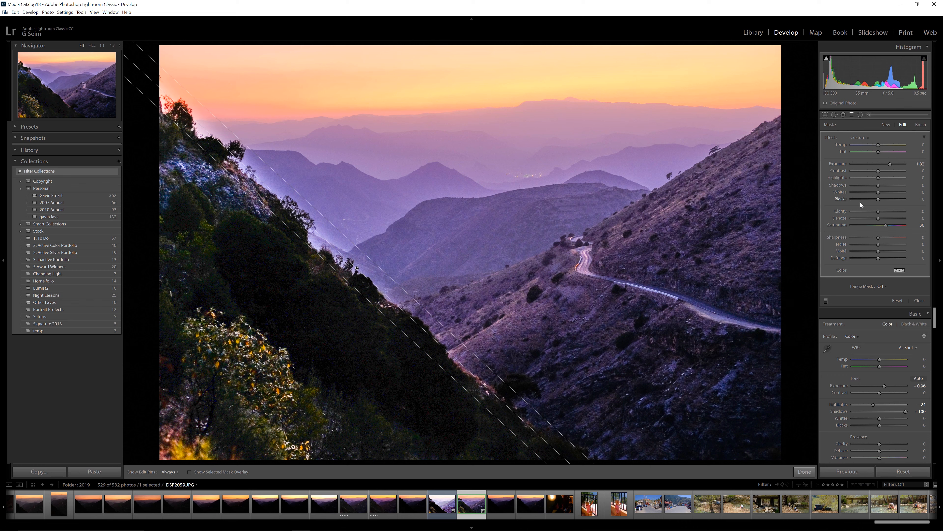
pyautogui.press('Delete')
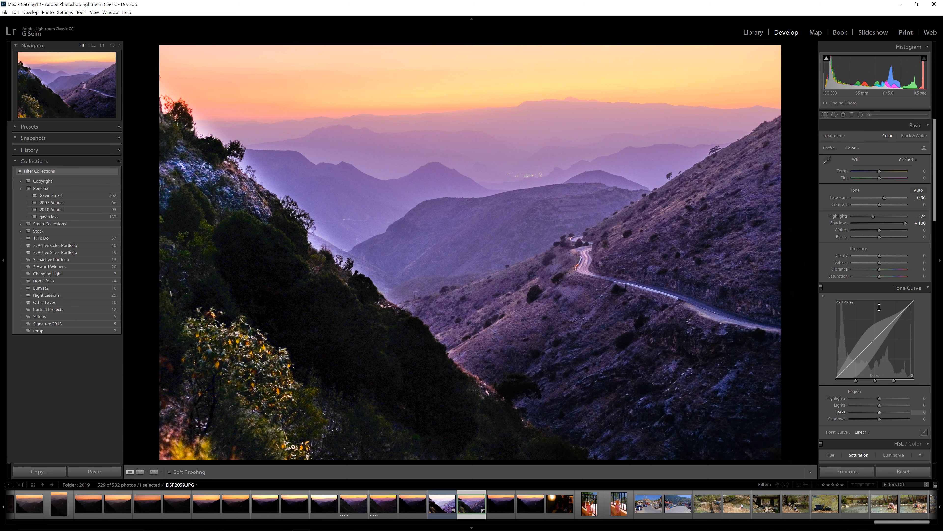
pyautogui.press('m')
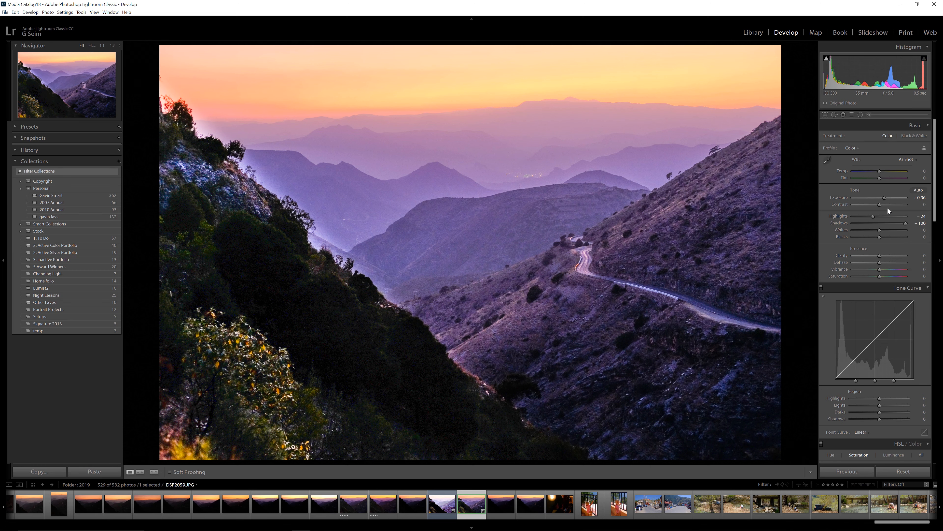
pyautogui.moveTo(883, 199); pyautogui.dragTo(882, 198)
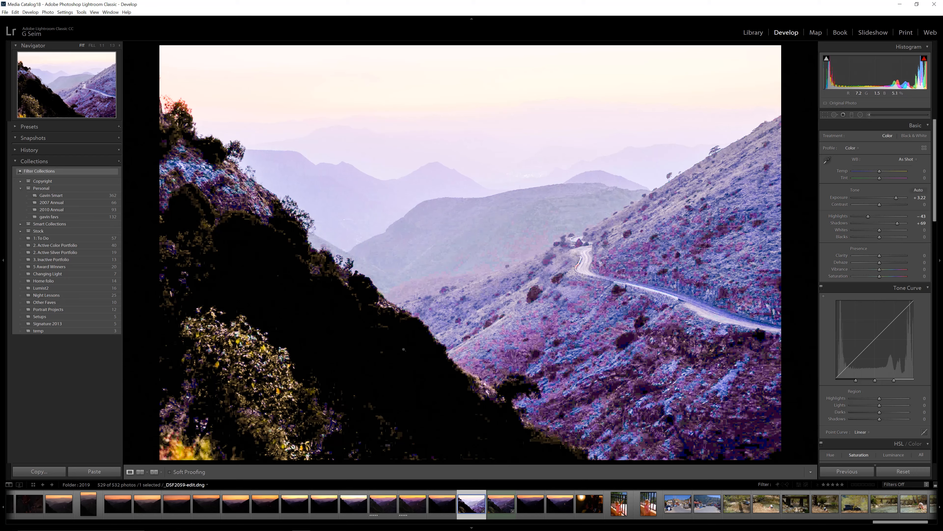
# Step: Inspect the DNG's dark slope at 1:1, then alternate between _DSF2059-edit.dng and _DSF2059.JPG in Library to compare them
pyautogui.click(344, 356)
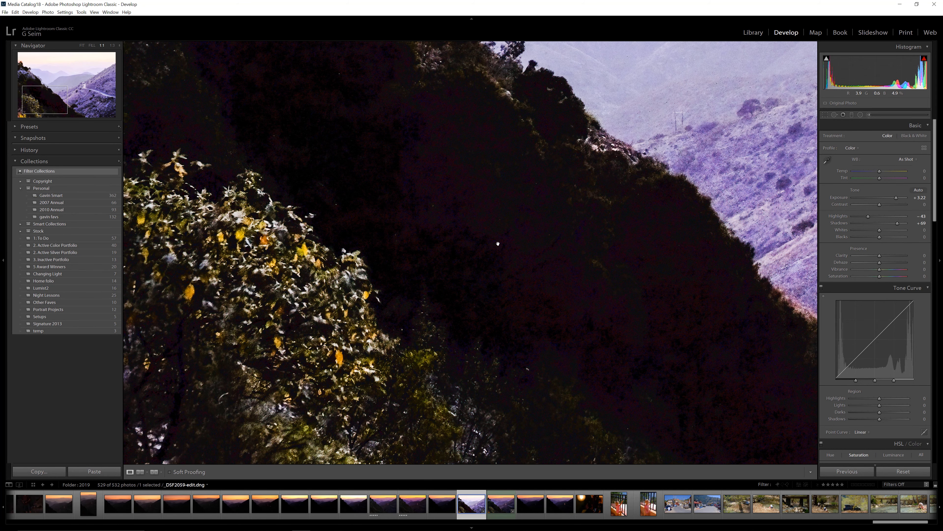
pyautogui.click(404, 236)
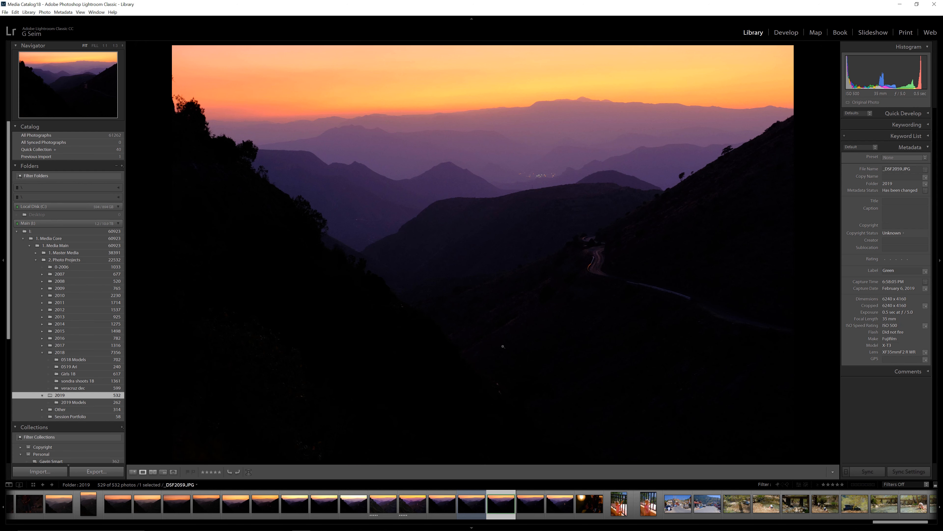
pyautogui.press('Left')
pyautogui.press('Right')
pyautogui.press('Left')
pyautogui.press('Right')
pyautogui.press('Left')
pyautogui.press('Right')
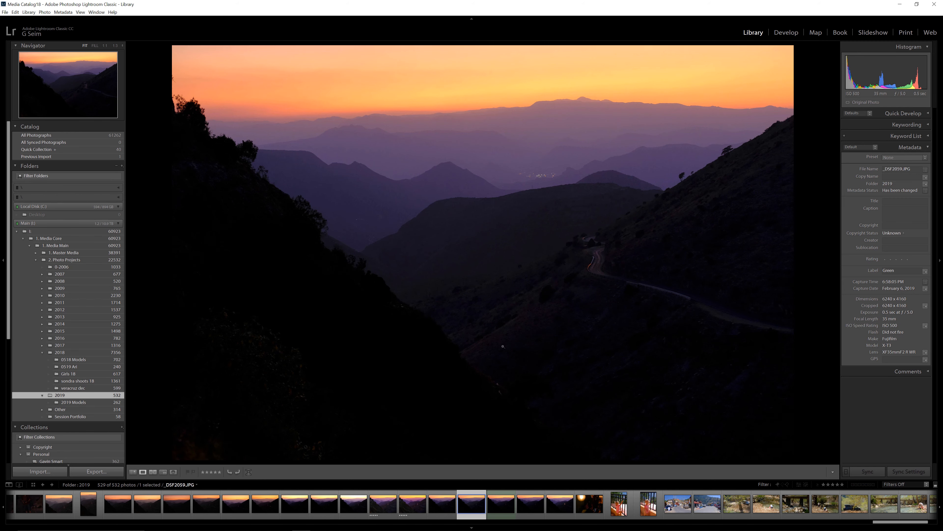
pyautogui.press('Left')
pyautogui.press('Right')
pyautogui.press('Left')
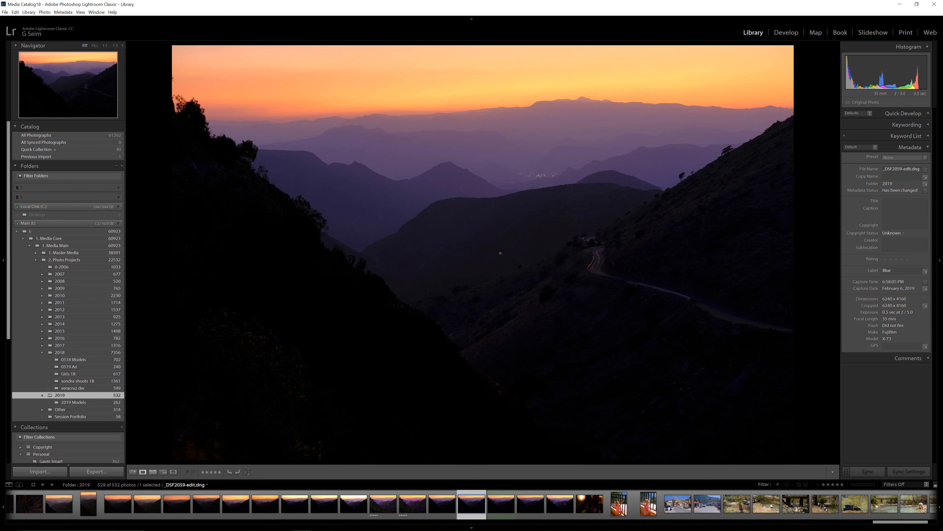
# Step: Set the exposure to +2.00 in Develop for both _DSF2059-edit.dng and _DSF2059.JPG
pyautogui.press('d')
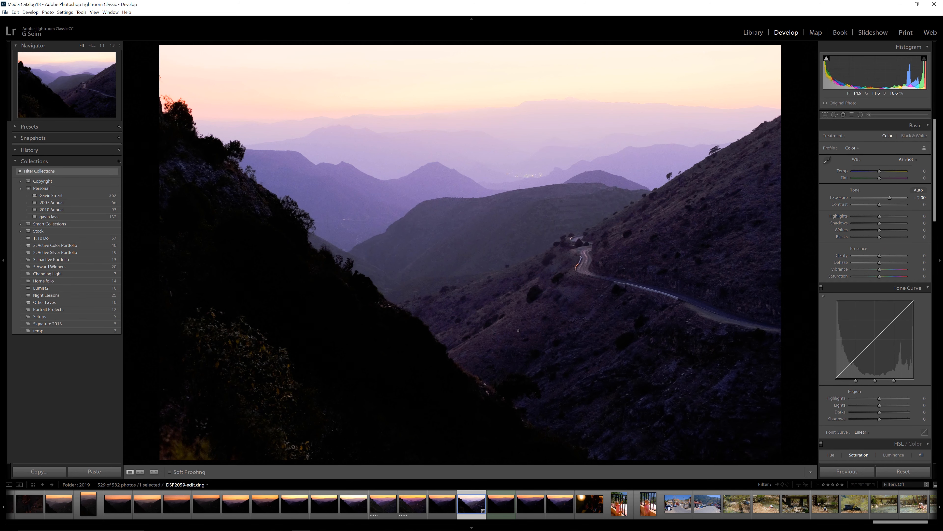
pyautogui.press('Right')
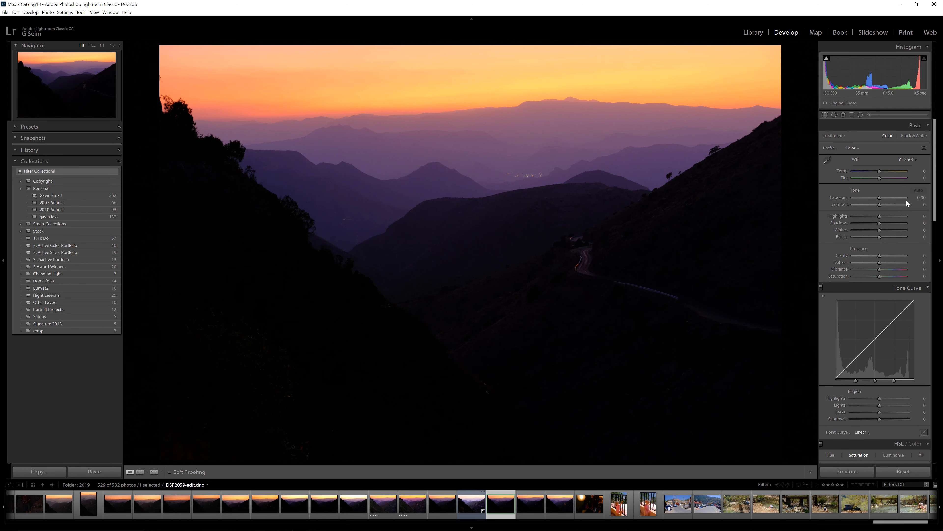
pyautogui.write('2')
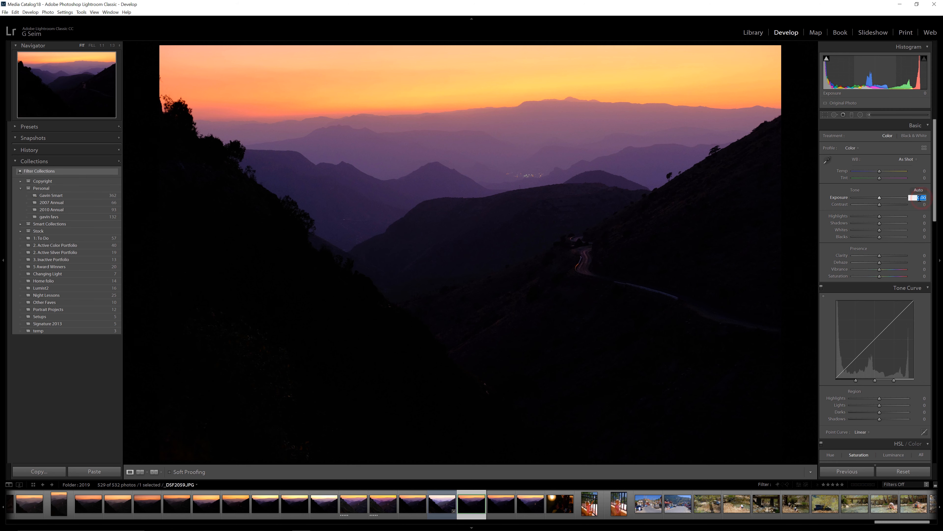
pyautogui.press('Return')
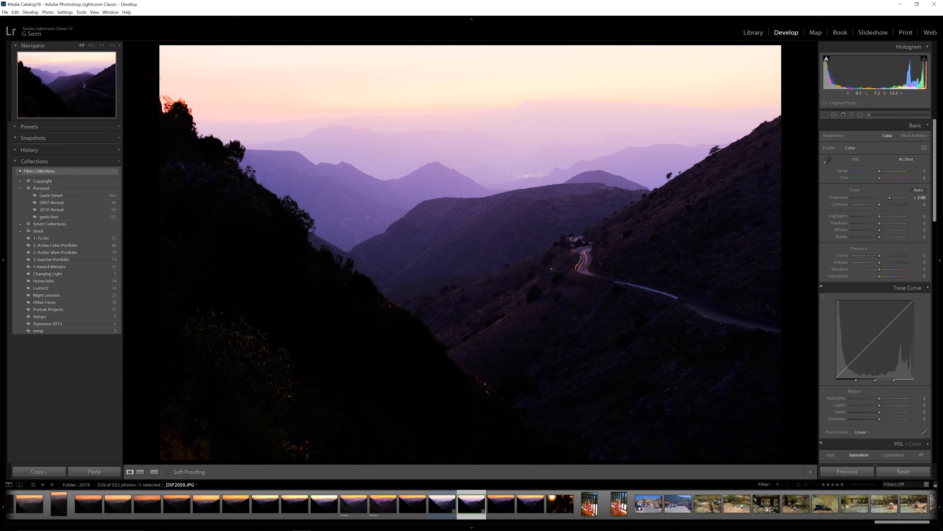
# Step: Examine _DSF2059-edit.dng and _DSF2059.JPG side by side at 1:1 in Compare view
pyautogui.hotkey('ctrl', 'z')
pyautogui.click(414, 301)
pyautogui.press('c')
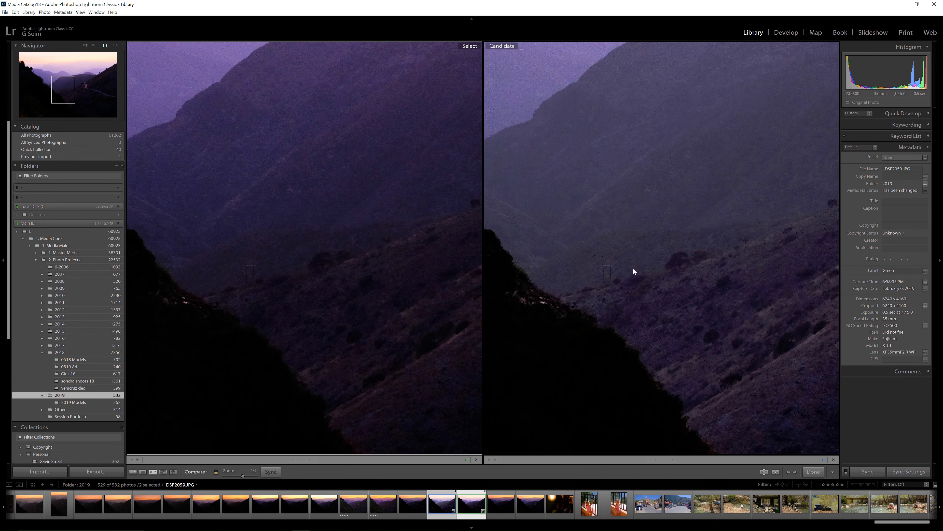
# Step: Compare the distant purple ridges and the shaded hillside in both sunset versions, alternating between the full frame and 1:1
pyautogui.click(361, 285)
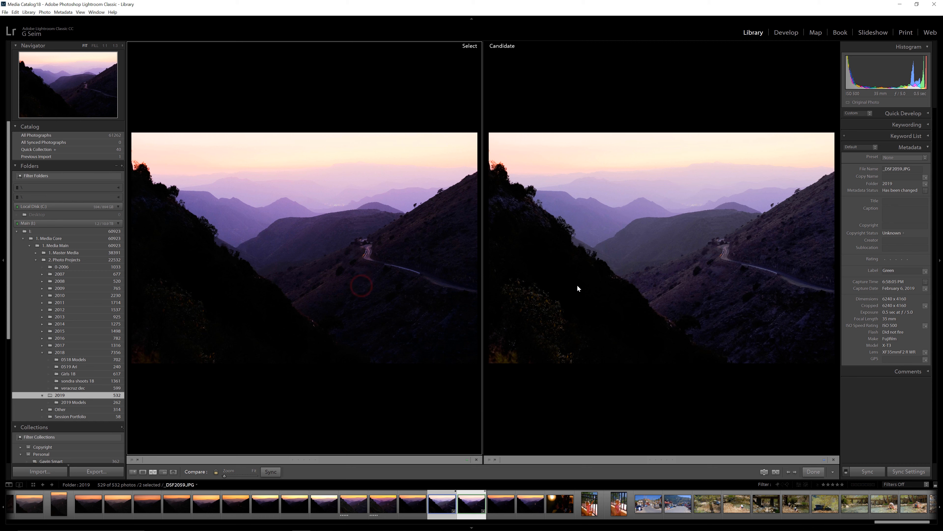
pyautogui.click(717, 409)
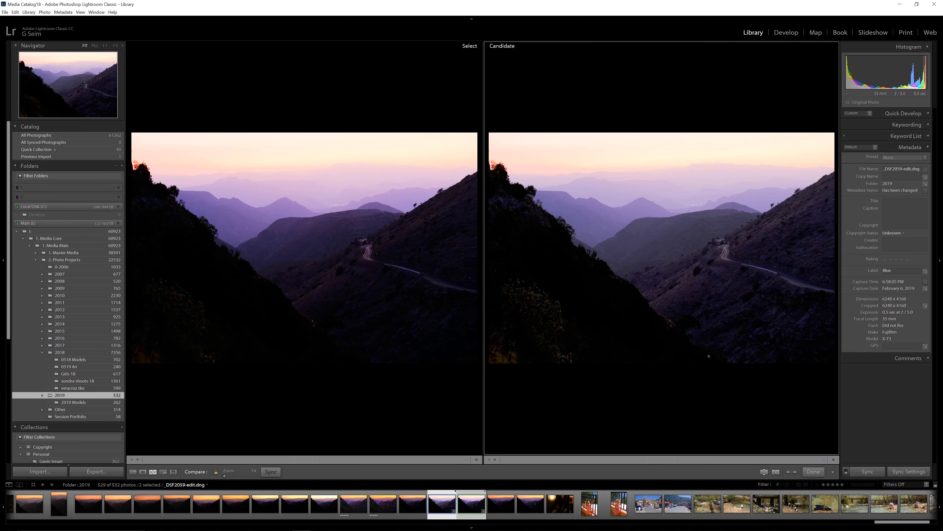
pyautogui.click(301, 357)
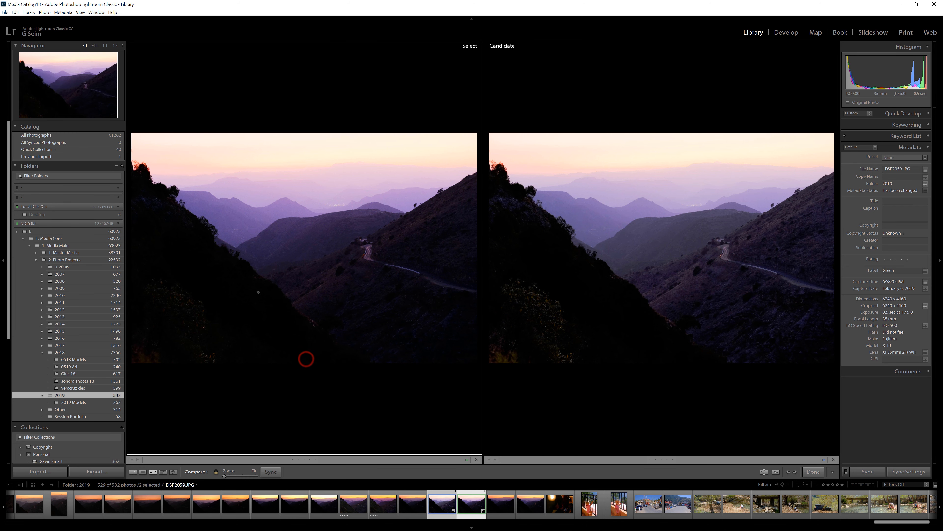
pyautogui.click(297, 289)
pyautogui.moveTo(385, 183); pyautogui.dragTo(419, 398)
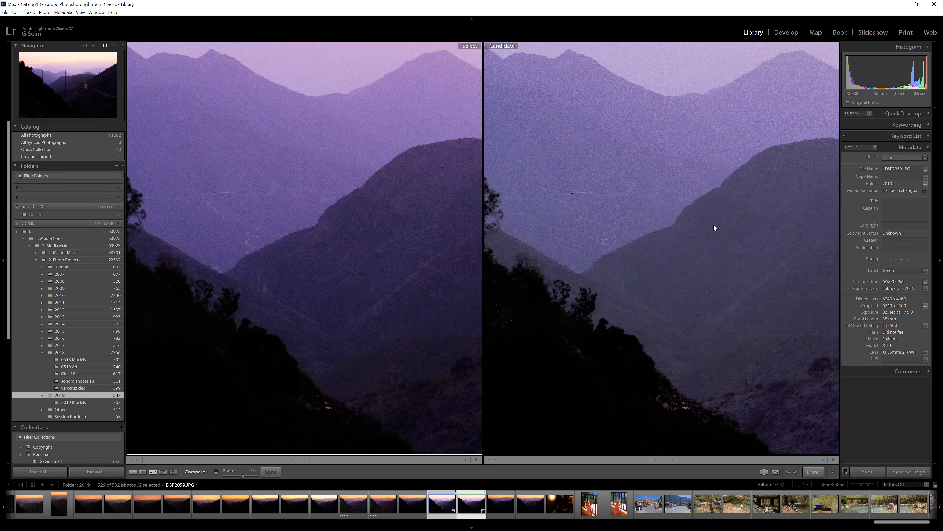
pyautogui.click(713, 297)
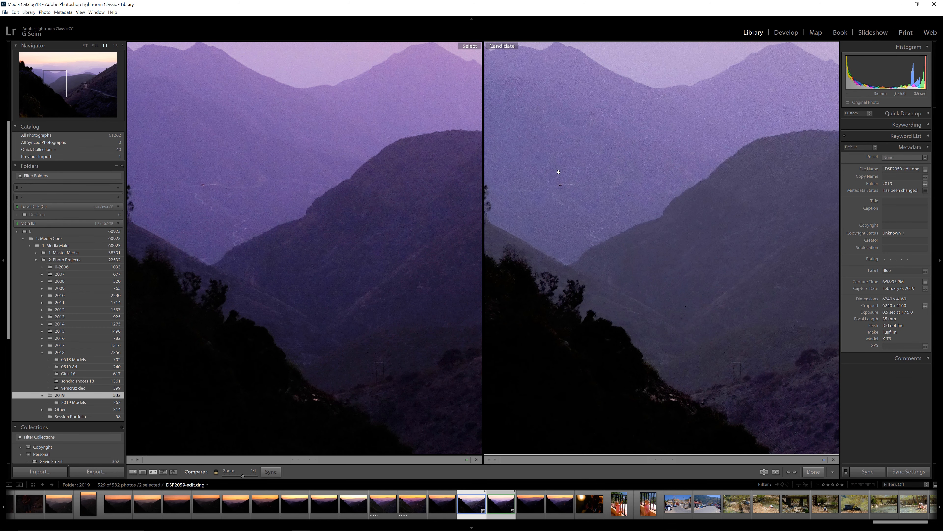
pyautogui.click(304, 148)
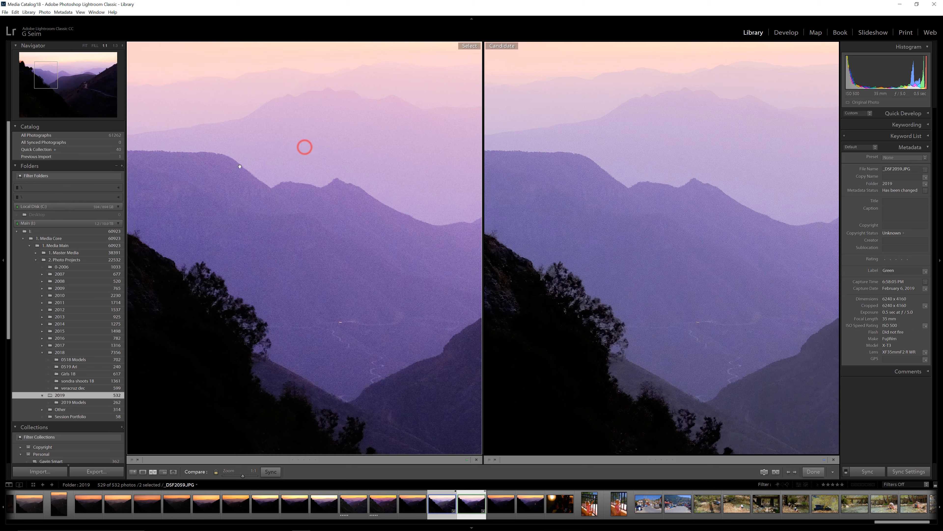
pyautogui.moveTo(297, 268); pyautogui.dragTo(327, 275)
pyautogui.moveTo(412, 326); pyautogui.dragTo(290, 318)
pyautogui.moveTo(741, 202); pyautogui.dragTo(710, 208)
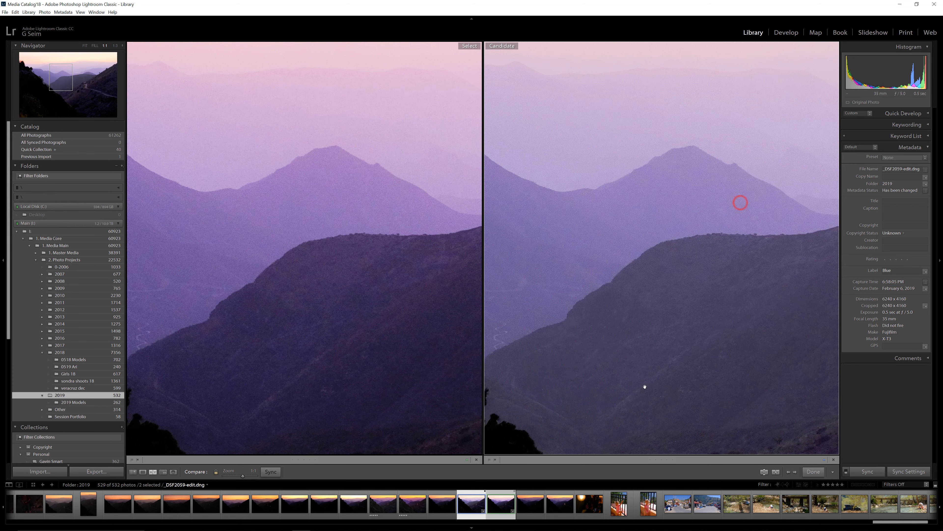
pyautogui.moveTo(538, 274); pyautogui.dragTo(654, 228)
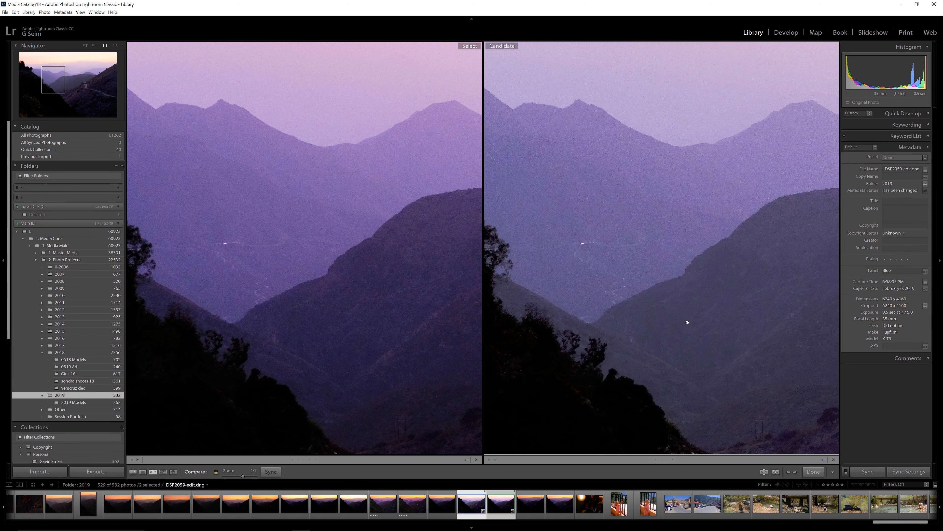
pyautogui.moveTo(691, 329); pyautogui.dragTo(497, 189)
pyautogui.moveTo(657, 309); pyautogui.dragTo(610, 246)
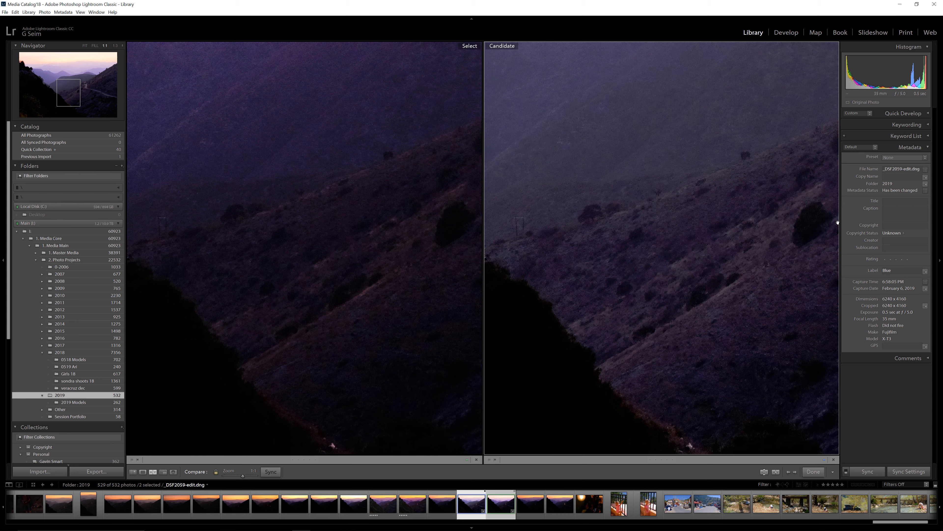
pyautogui.click(674, 218)
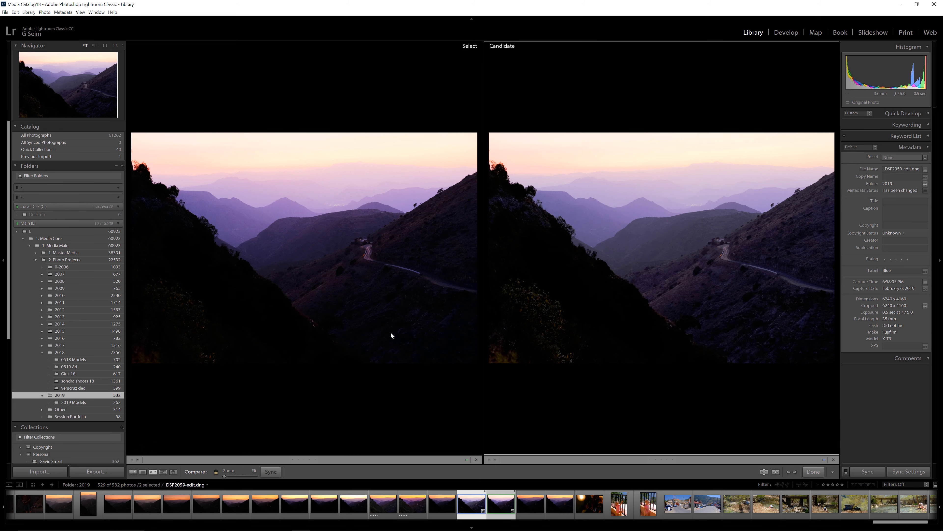
# Step: Leave the sunset comparison, then view the unedited backlit portrait as _DSF1984.JPG and _DSF1984.RAF alternately in Develop
pyautogui.press('g')
pyautogui.click(540, 328)
pyautogui.click(359, 320)
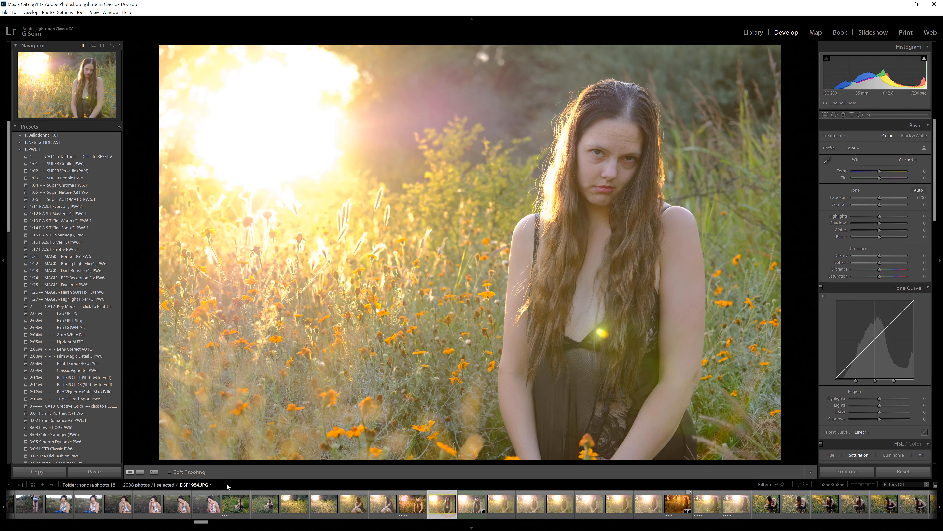
pyautogui.click(469, 505)
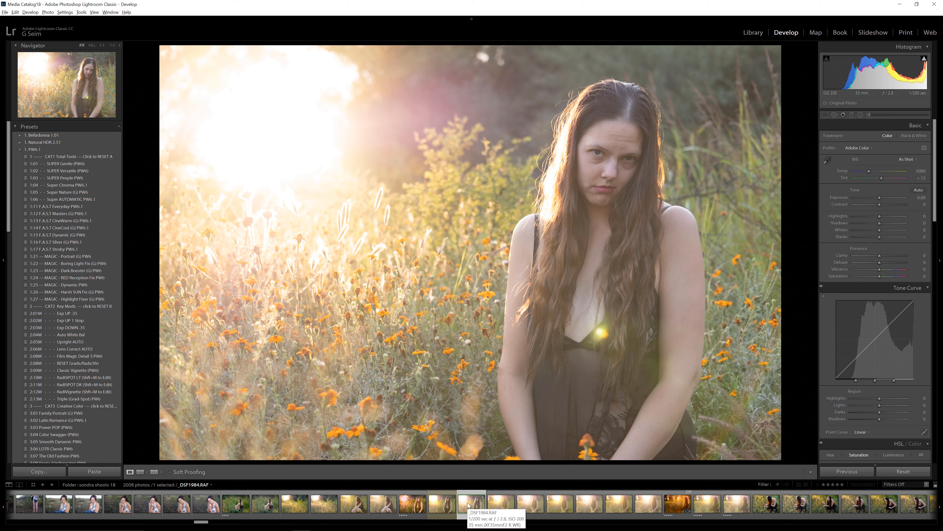
pyautogui.press('Left')
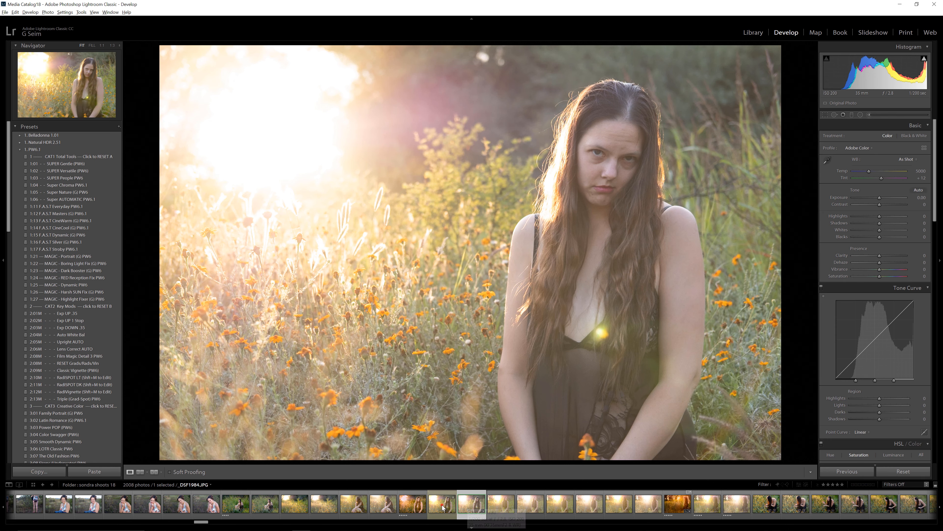
pyautogui.click(474, 507)
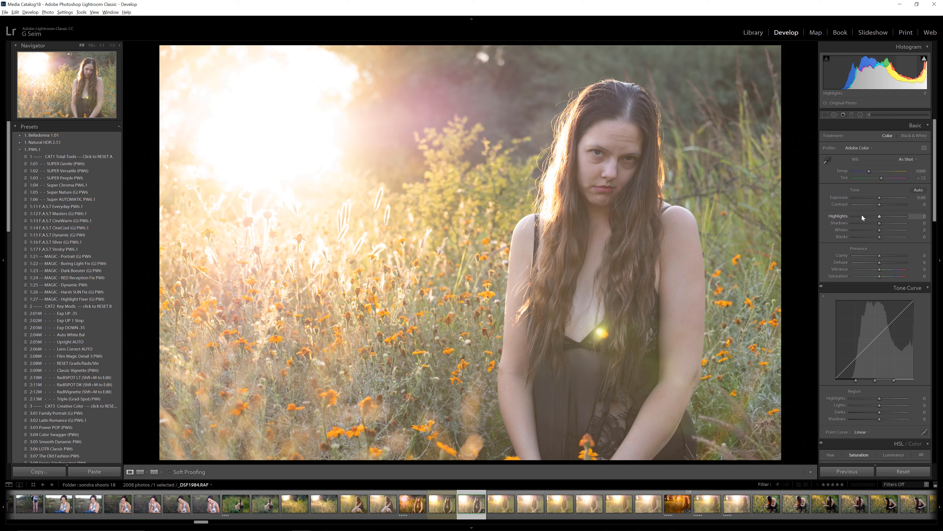
# Step: Set Highlights to -100 on _DSF1984.RAF, checking the backlit hair at 1:1 before and after
pyautogui.moveTo(336, 245); pyautogui.dragTo(527, 226)
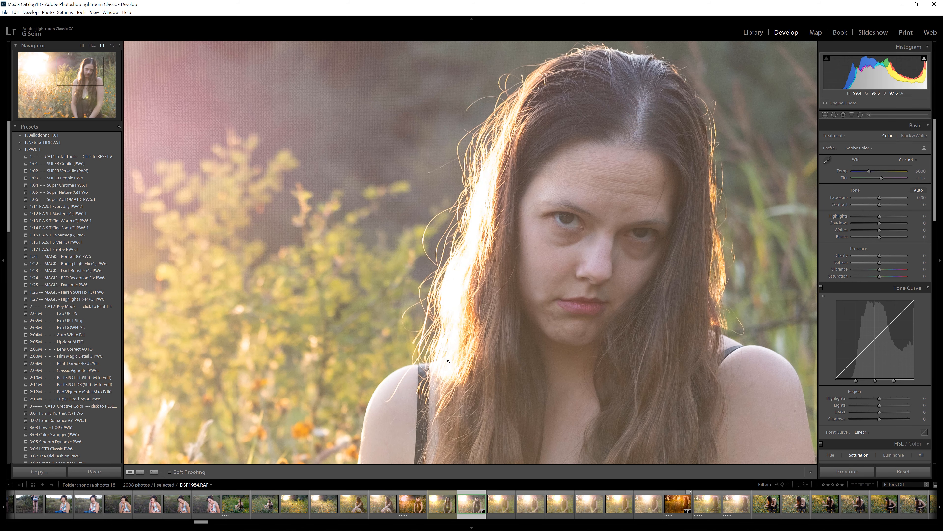
pyautogui.moveTo(444, 312); pyautogui.dragTo(484, 300)
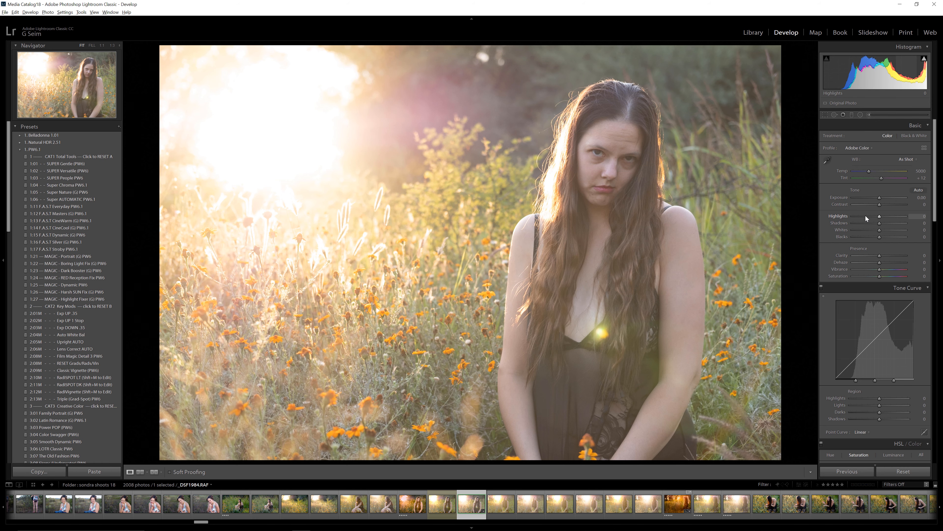
pyautogui.moveTo(865, 216); pyautogui.dragTo(840, 217)
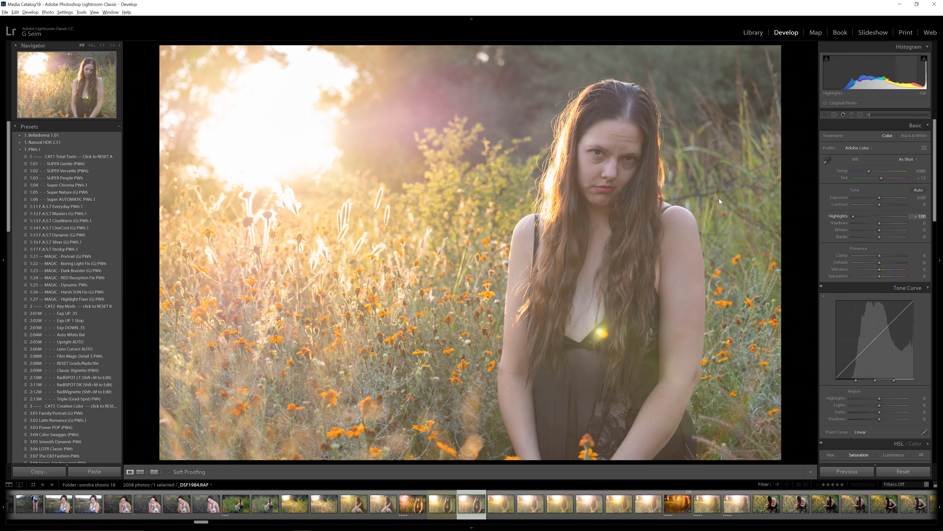
pyautogui.click(554, 165)
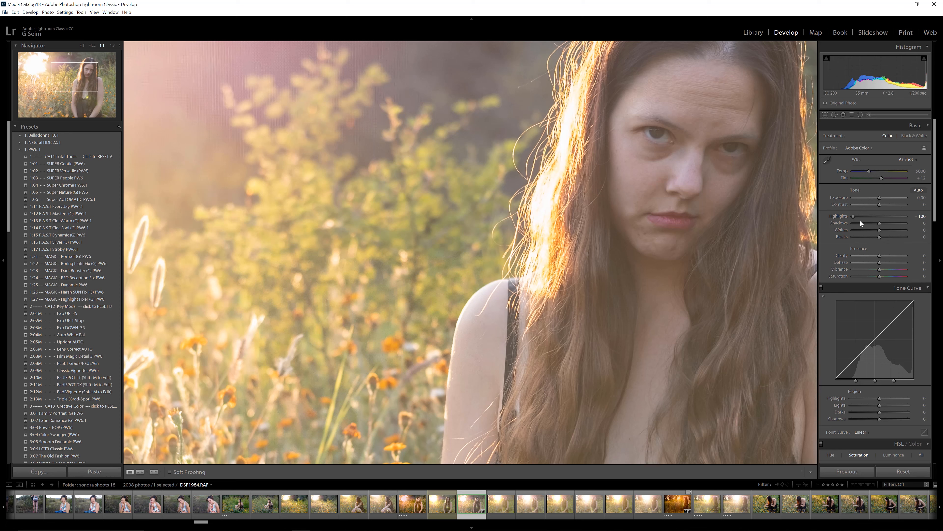
pyautogui.click(552, 194)
# Step: Paint an Adjustment Brush stroke on the RAF's backlit hair, adjust the brush's tone settings, close the brush and inspect the hair at 1:1
pyautogui.press('k')
pyautogui.scroll(-5, 558, 153)
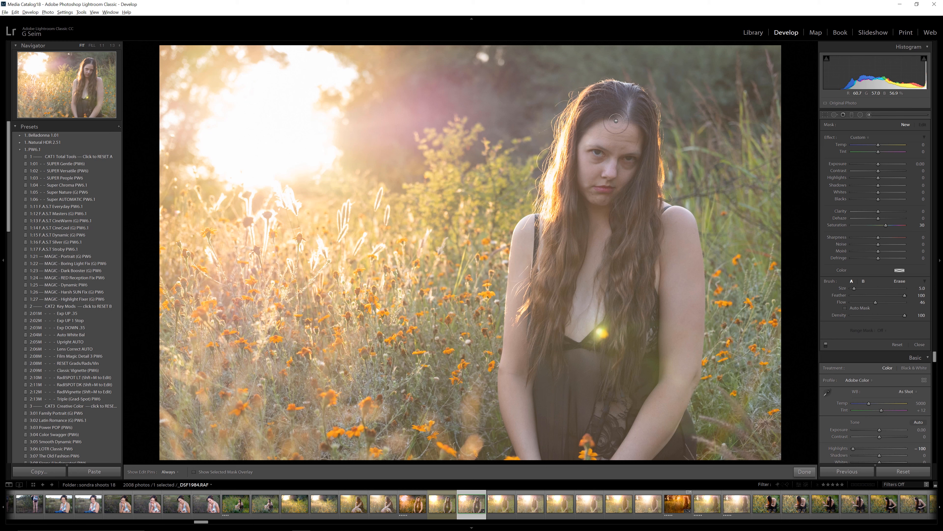
pyautogui.moveTo(571, 120)
pyautogui.mouseDown()
pyautogui.moveTo(550, 208)
pyautogui.moveTo(568, 125)
pyautogui.mouseUp()
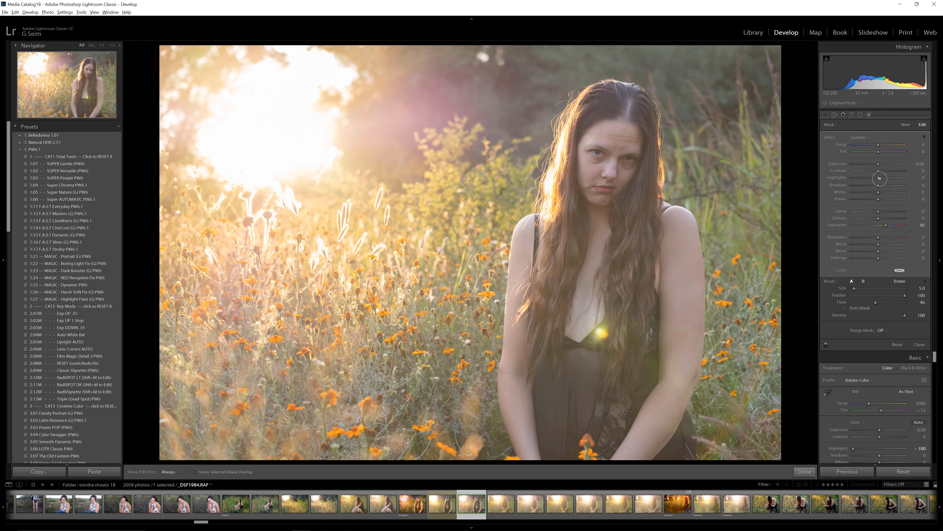
pyautogui.moveTo(874, 176)
pyautogui.mouseDown()
pyautogui.moveTo(858, 178)
pyautogui.moveTo(876, 164)
pyautogui.mouseUp()
pyautogui.click(869, 178)
pyautogui.press('k')
pyautogui.click(571, 178)
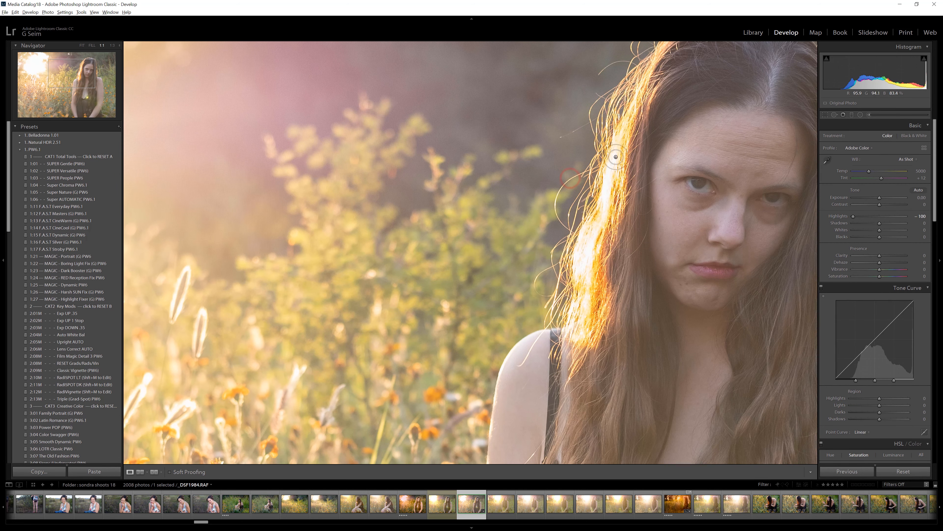
pyautogui.click(595, 268)
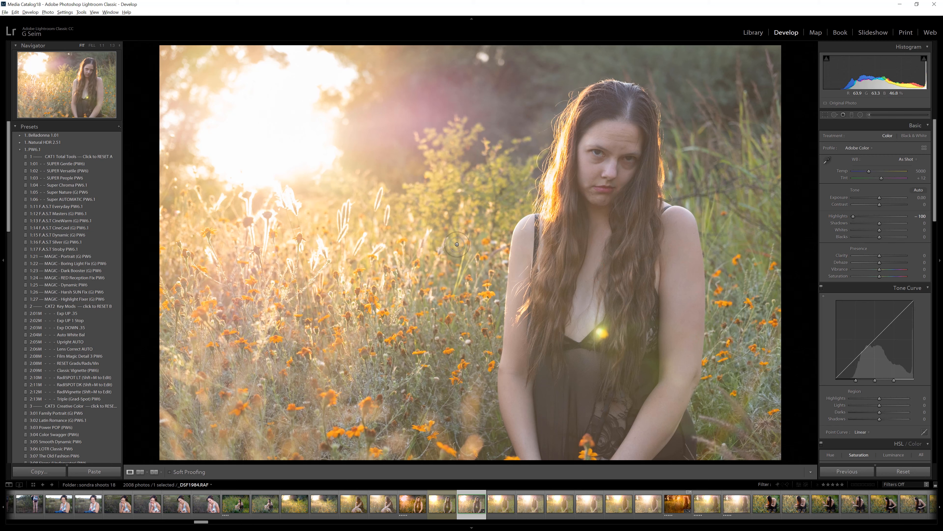
# Step: Copy all checked develop settings from _DSF1984.RAF and paste them onto _DSF1984.JPG
pyautogui.hotkey('ctrl', 'shift', 'c')
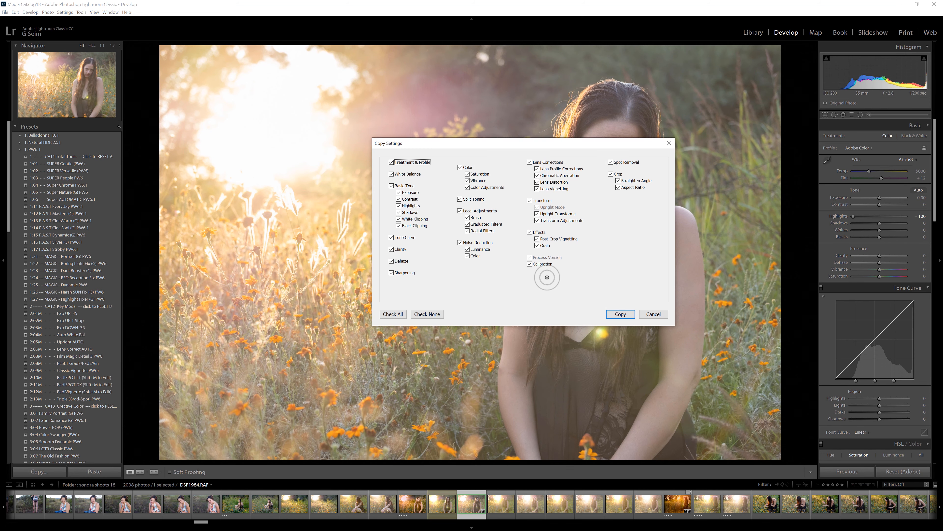
pyautogui.click(617, 315)
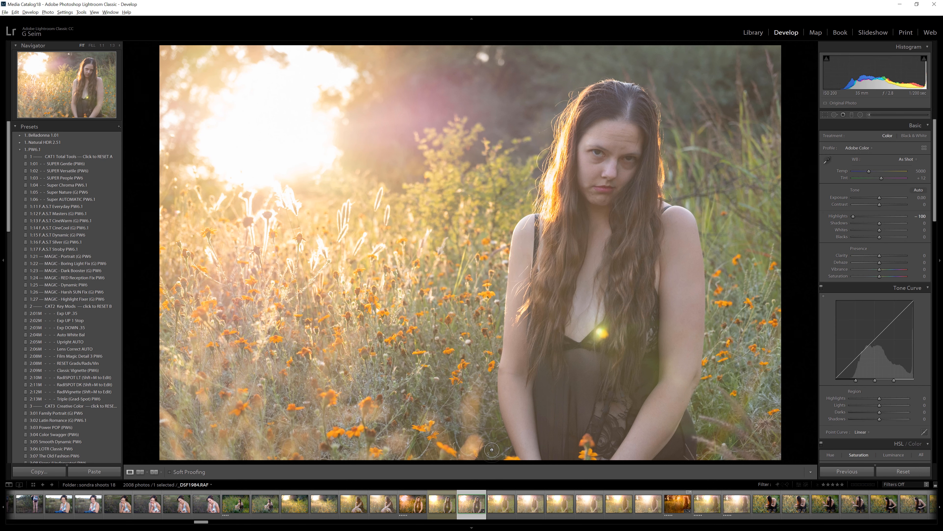
pyautogui.press('Left')
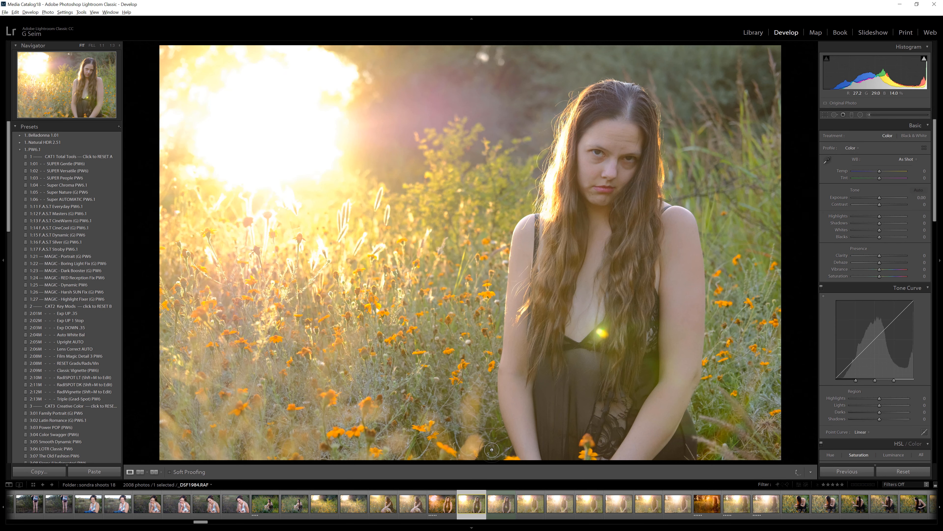
pyautogui.hotkey('ctrl', 'v')
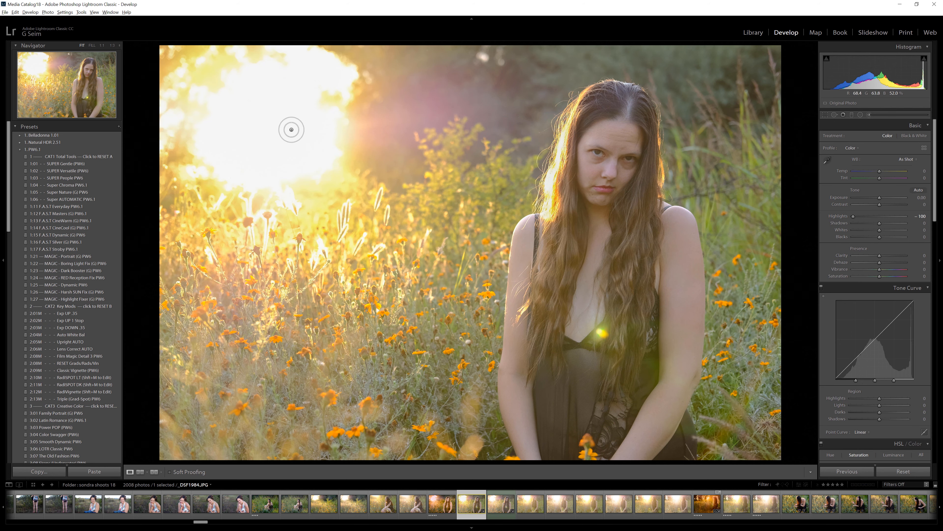
# Step: Inspect the backlit hair in _DSF1984.JPG at 1:1, then examine it beside _DSF1984.RAF in Compare view
pyautogui.click(555, 183)
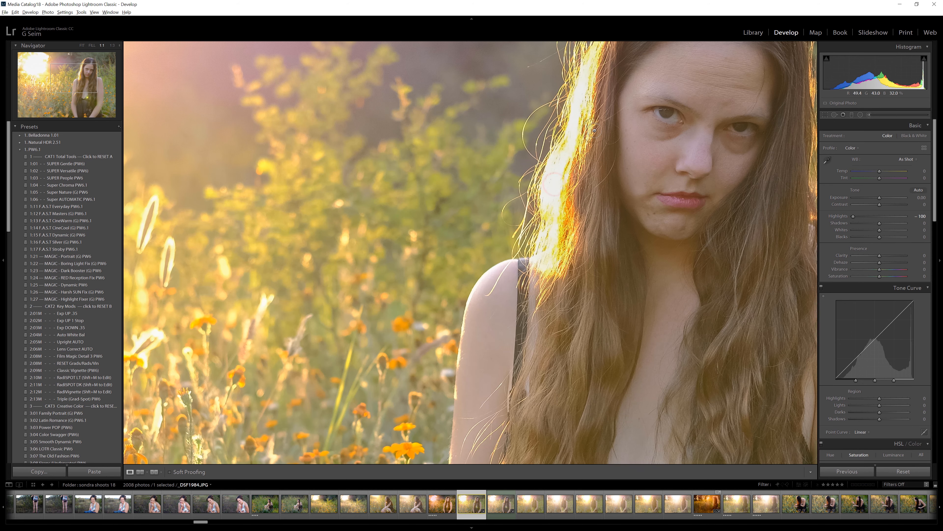
pyautogui.moveTo(583, 77); pyautogui.dragTo(593, 137)
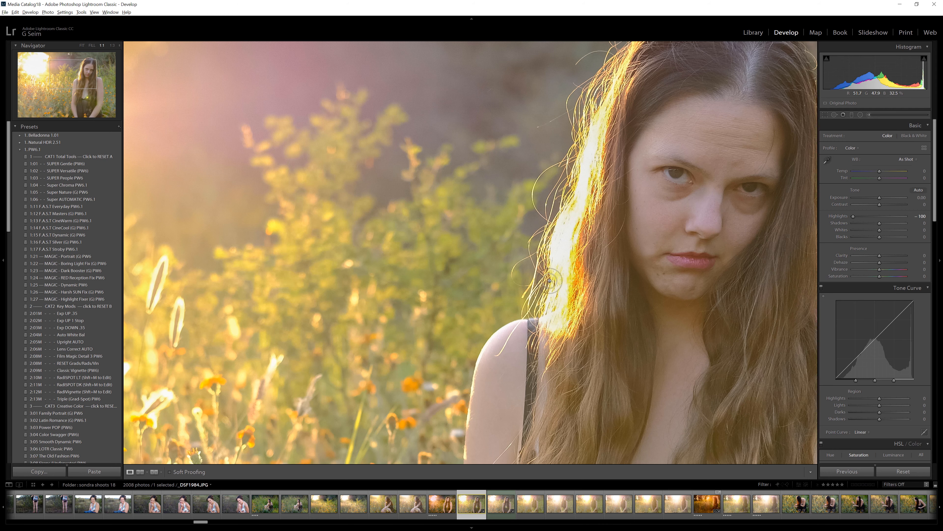
pyautogui.press('c')
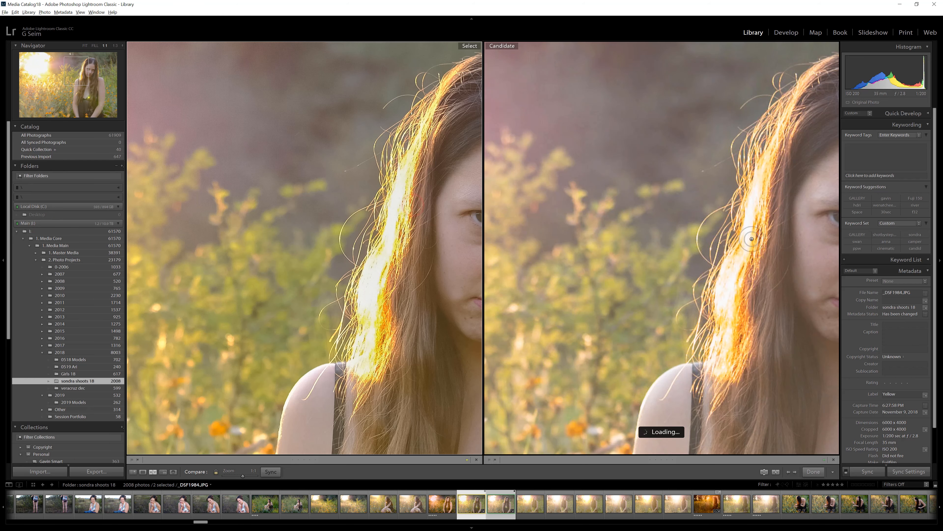
pyautogui.moveTo(439, 294); pyautogui.dragTo(415, 292)
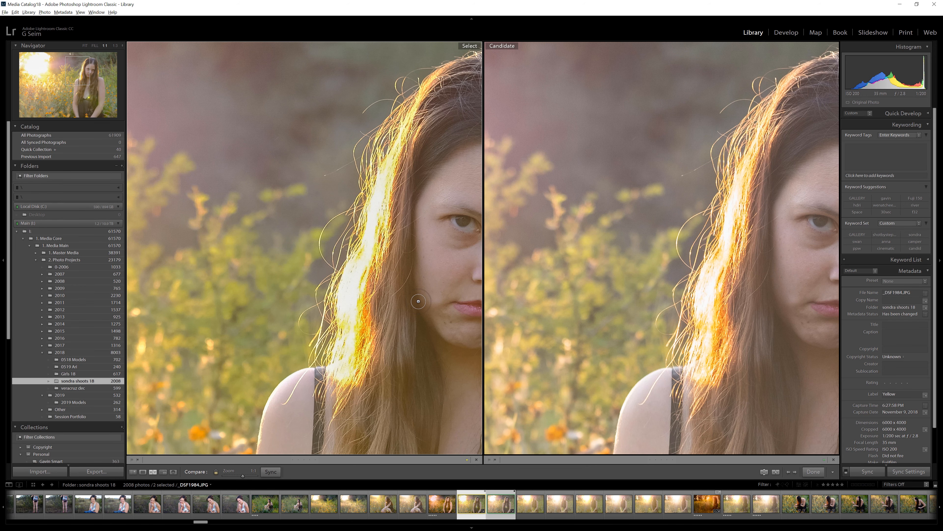
pyautogui.press('g')
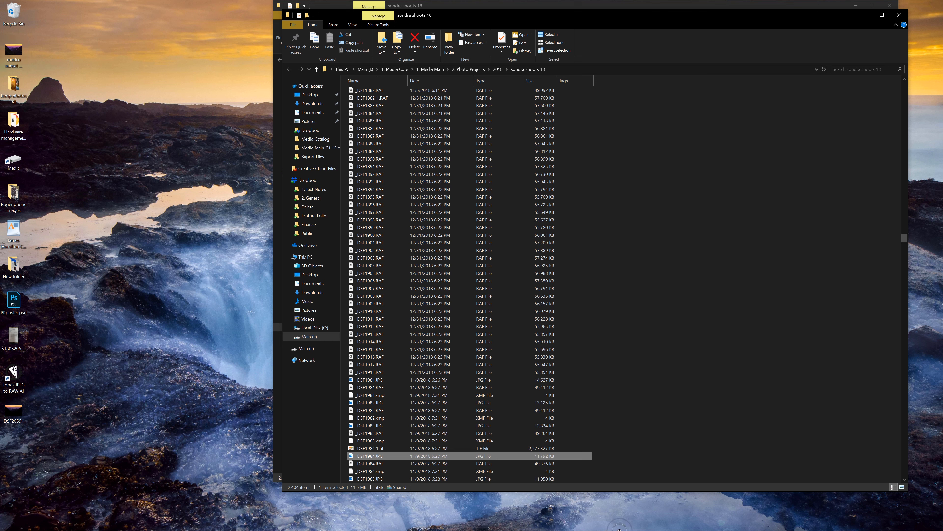
pyautogui.moveTo(543, 524)
pyautogui.click(504, 523)
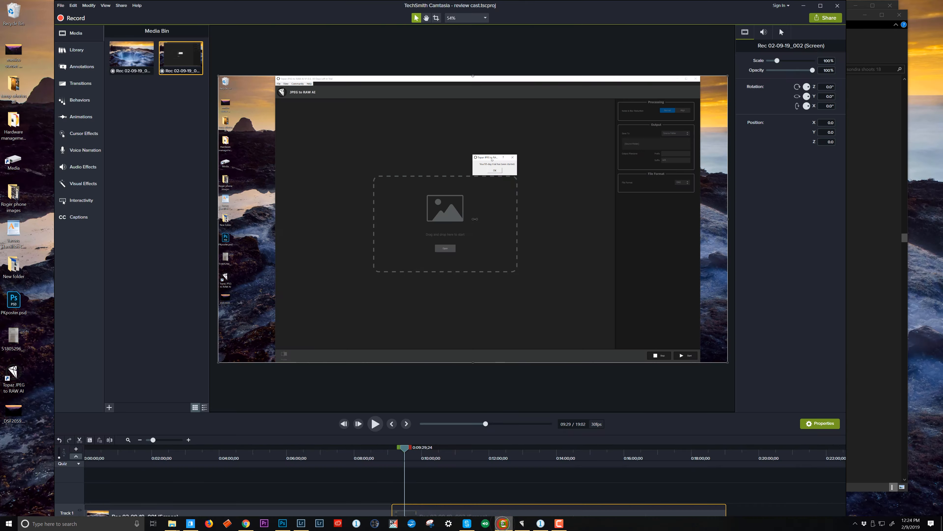
pyautogui.click(504, 523)
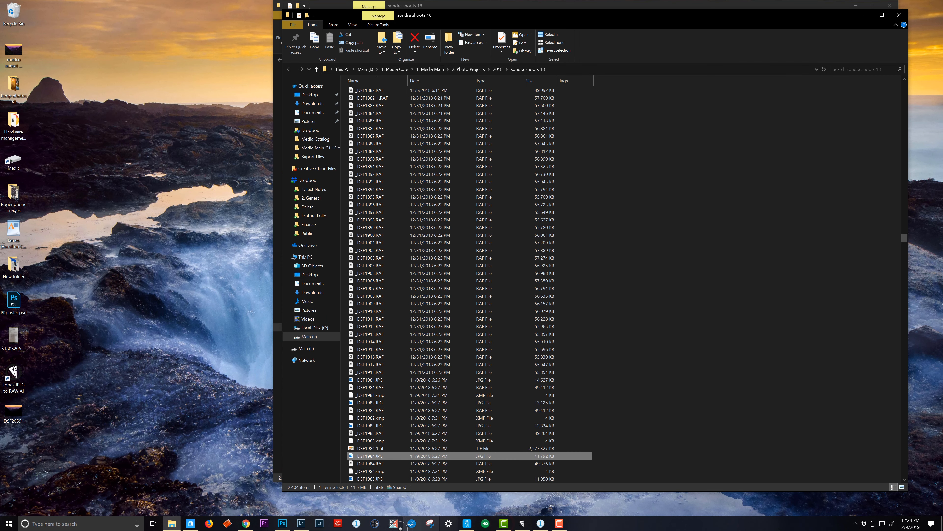
# Step: Show the Quick Collection in Lightroom with the DNG, JPG and RAF versions of _DSF1984, enlarge the thumbnails and select the RAF
pyautogui.click(523, 523)
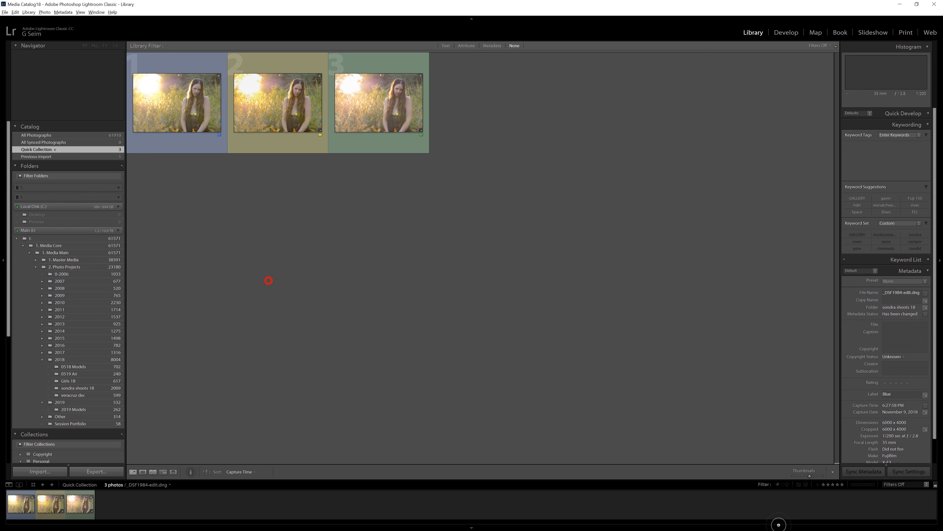
pyautogui.moveTo(810, 476); pyautogui.dragTo(820, 476)
pyautogui.click(725, 397)
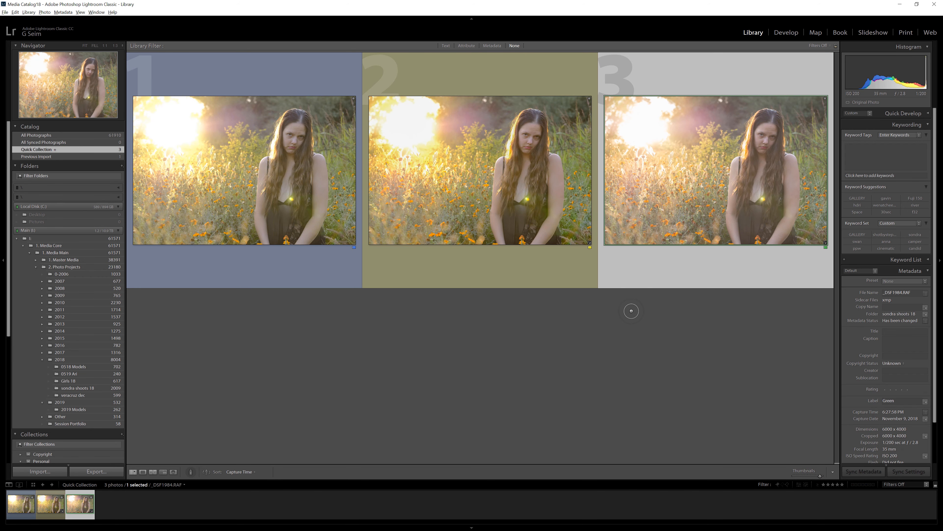
# Step: View _DSF1984.JPG and _DSF1984-edit.dng full size, and paste the copied develop settings onto the DNG
pyautogui.click(445, 165)
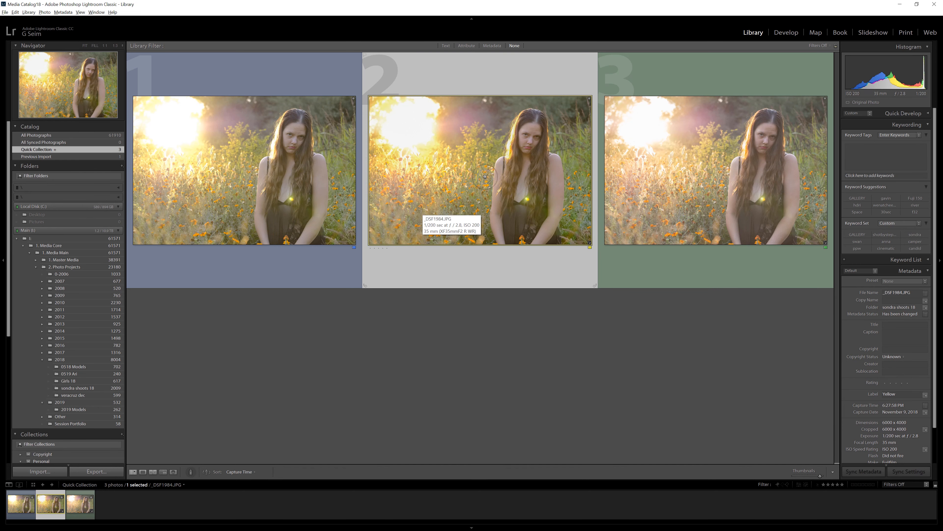
pyautogui.press('e')
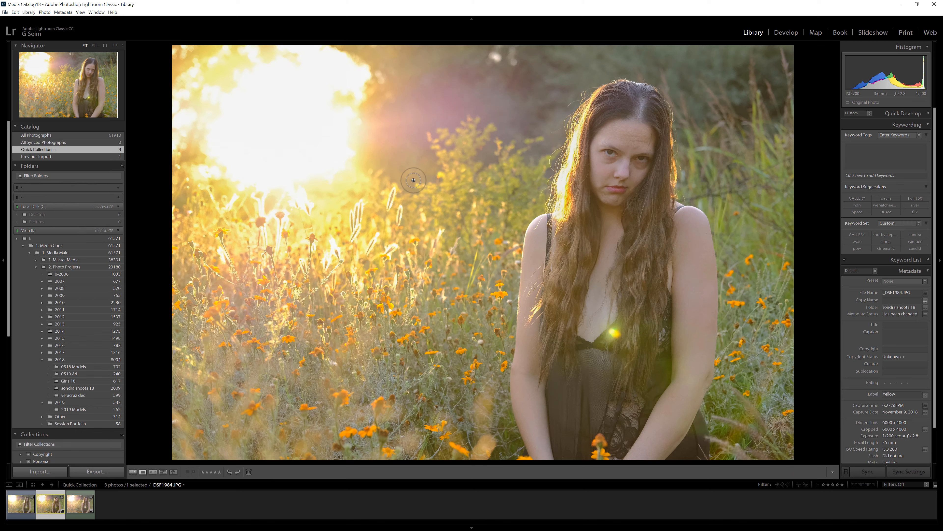
pyautogui.press('Left')
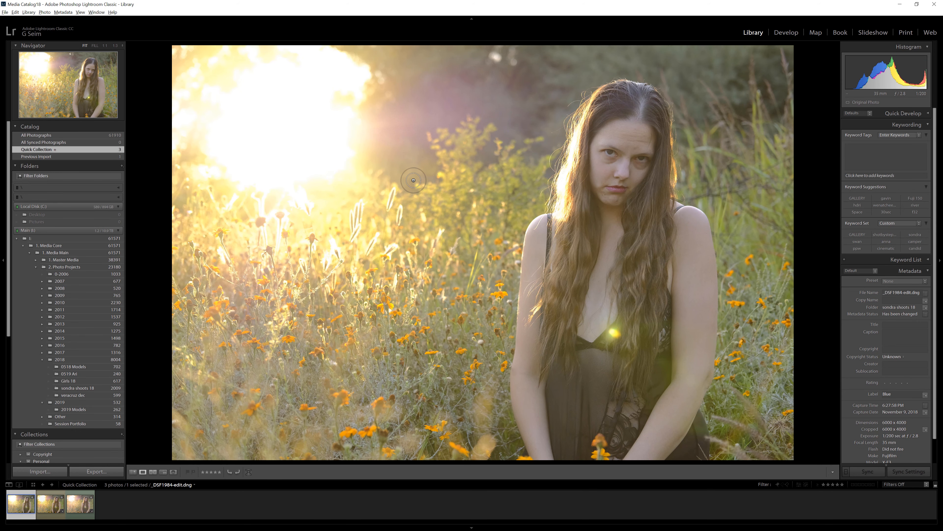
pyautogui.hotkey('ctrl', 'shift', 'v')
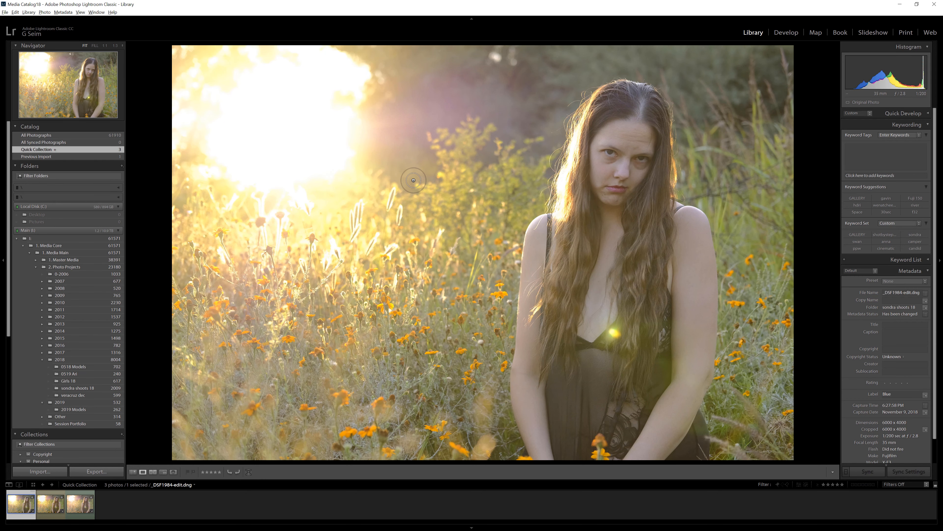
# Step: Open _DSF1984-edit.dng in Develop, leave the Adjustment Brush closed and flip between the DNG and _DSF1984.JPG to compare their tones
pyautogui.press('k')
pyautogui.press('k')
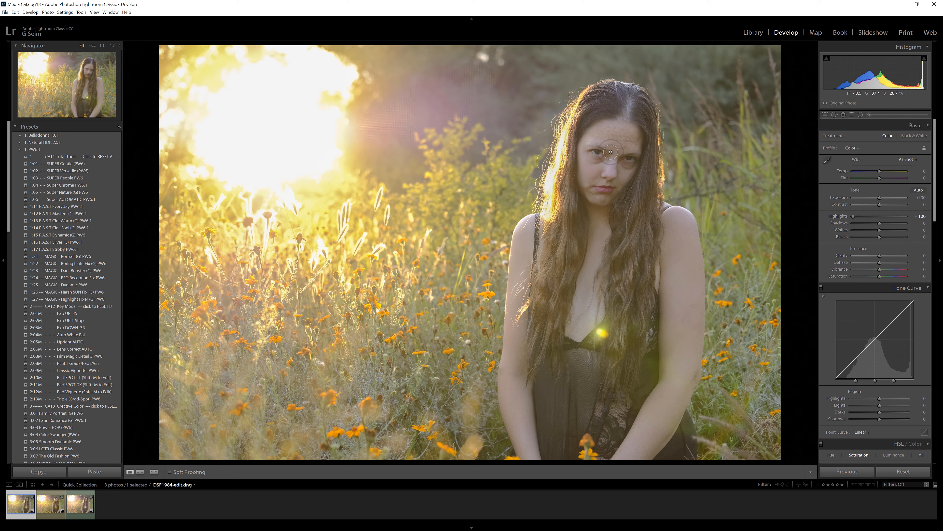
pyautogui.press('Right')
pyautogui.press('Left')
pyautogui.press('Right')
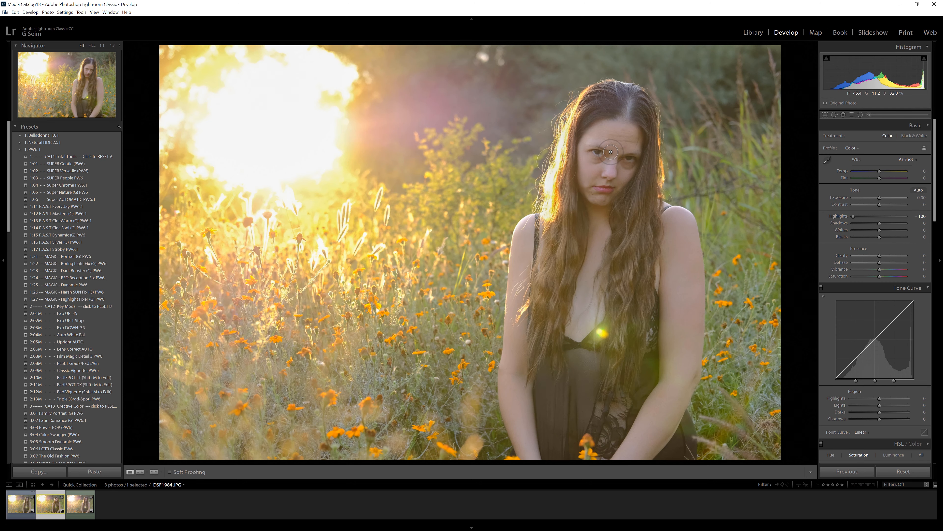
pyautogui.press('Left')
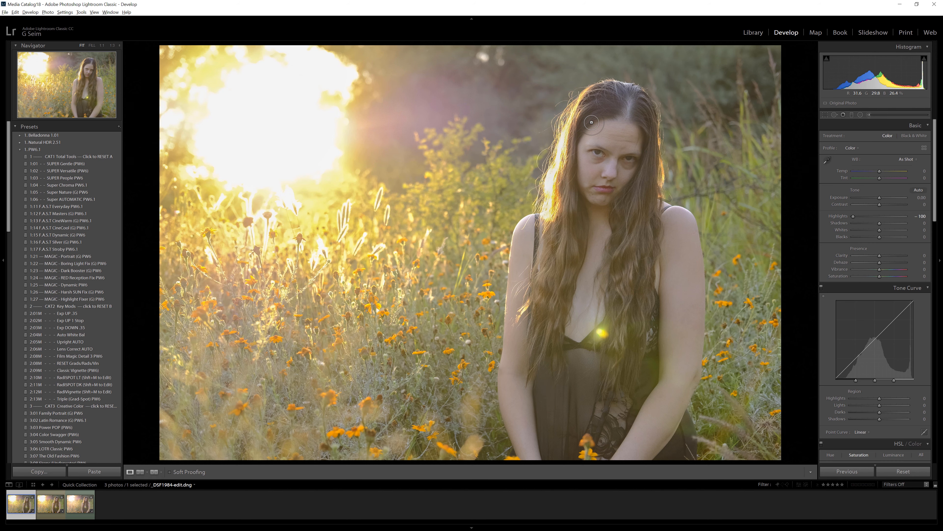
# Step: Show _DSF1984-edit.dng and _DSF1984.JPG side by side in Compare view and examine the backlit hair and face at 1:1
pyautogui.press('n')
pyautogui.click(466, 177)
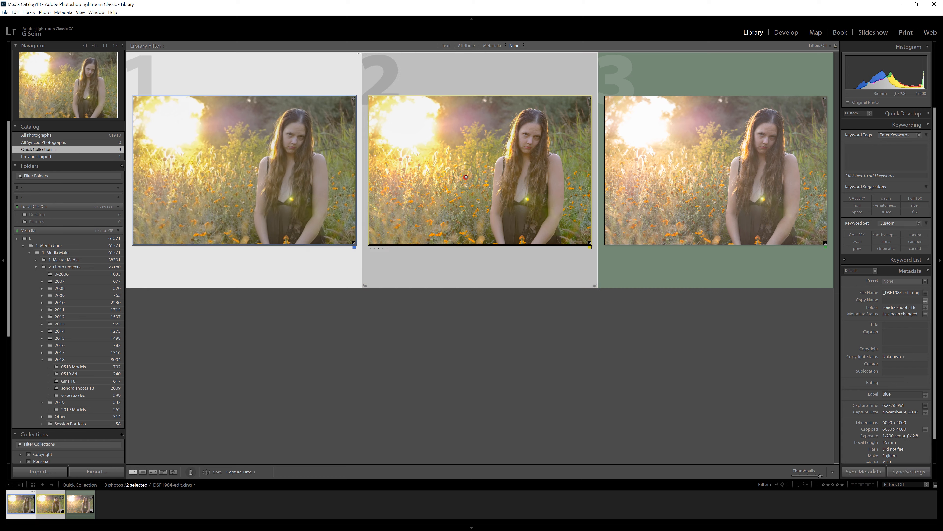
pyautogui.press('c')
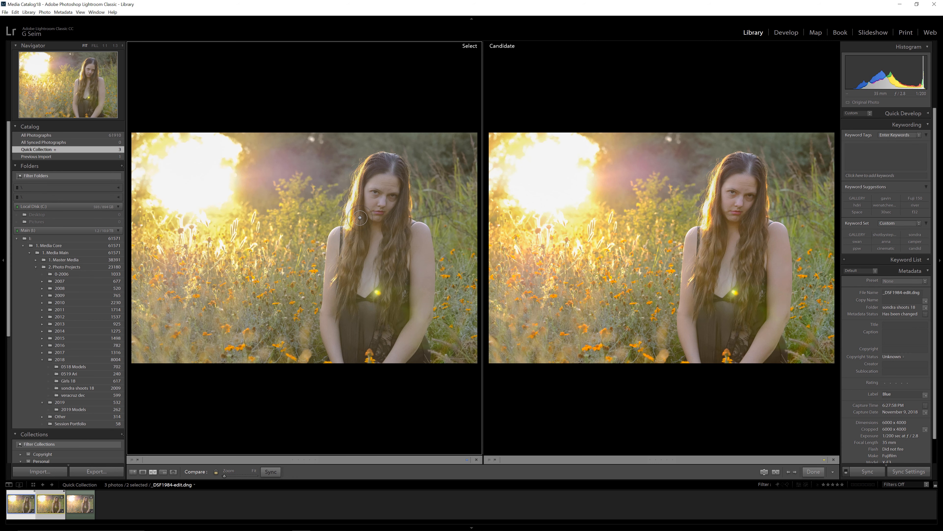
pyautogui.click(742, 198)
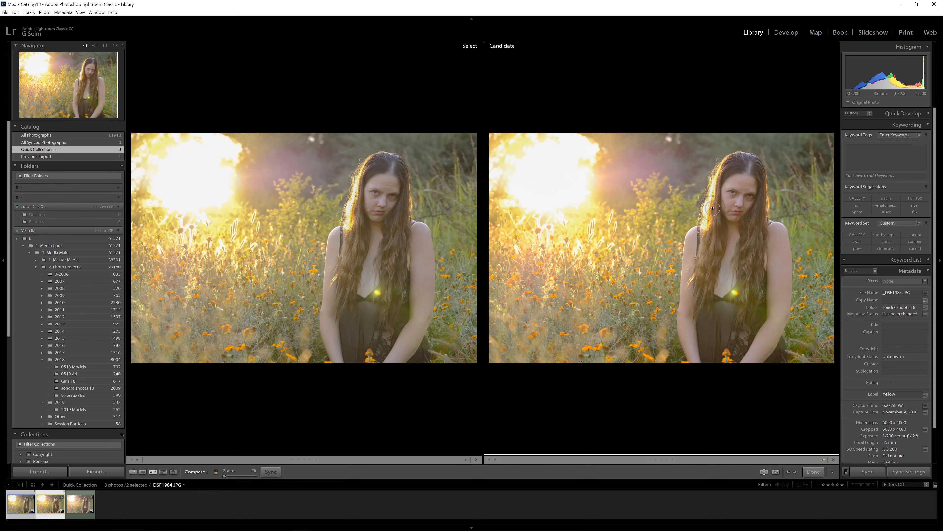
pyautogui.click(373, 222)
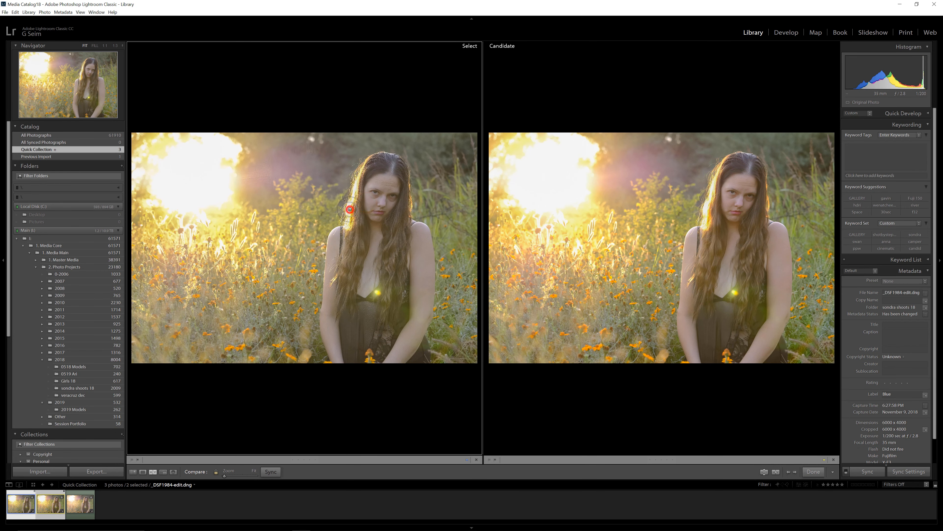
pyautogui.click(349, 210)
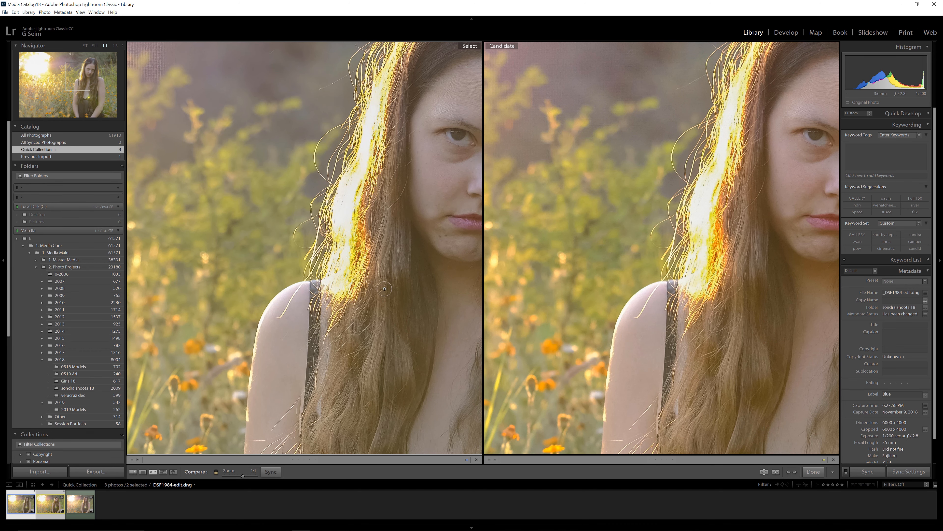
pyautogui.moveTo(387, 246); pyautogui.dragTo(375, 317)
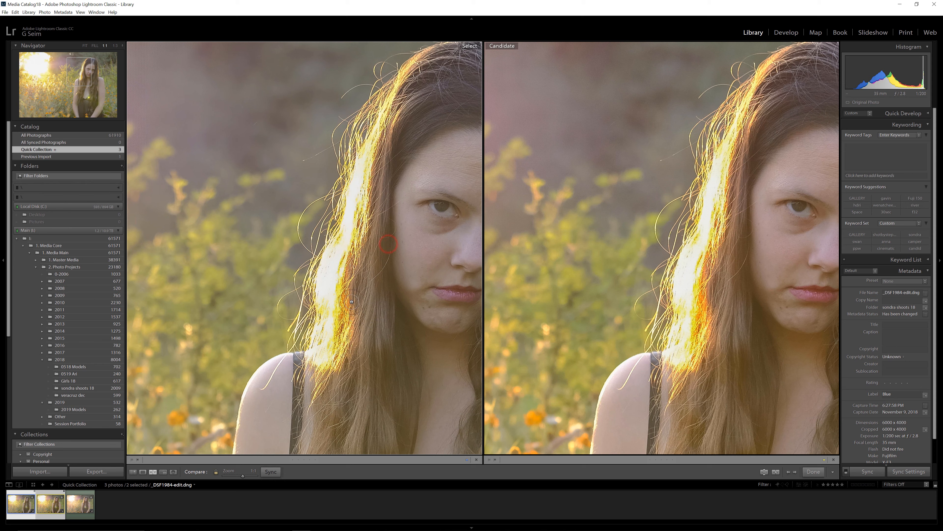
pyautogui.moveTo(415, 243); pyautogui.dragTo(365, 263)
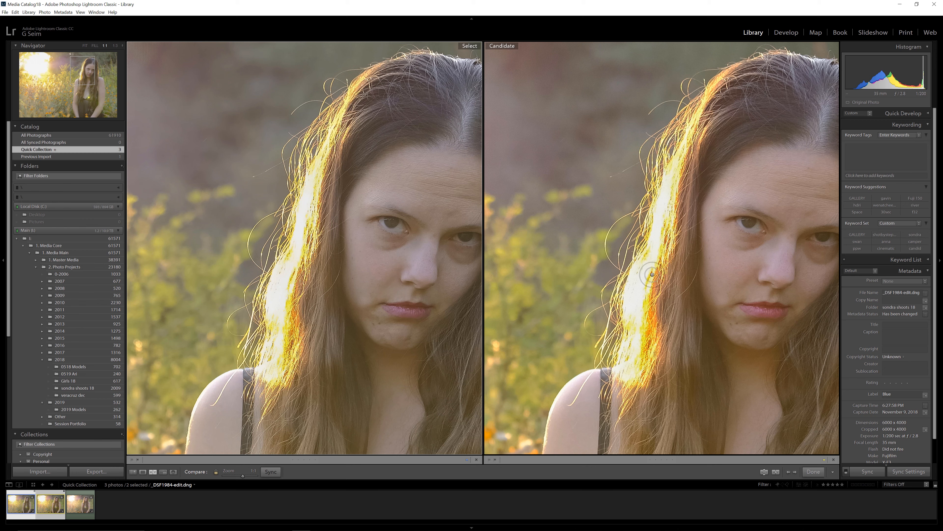
# Step: Examine the bright sun, the hazy background and the sunlit flowers at 1:1 in the DNG and JPG, then fit both photos
pyautogui.moveTo(314, 275); pyautogui.dragTo(453, 189)
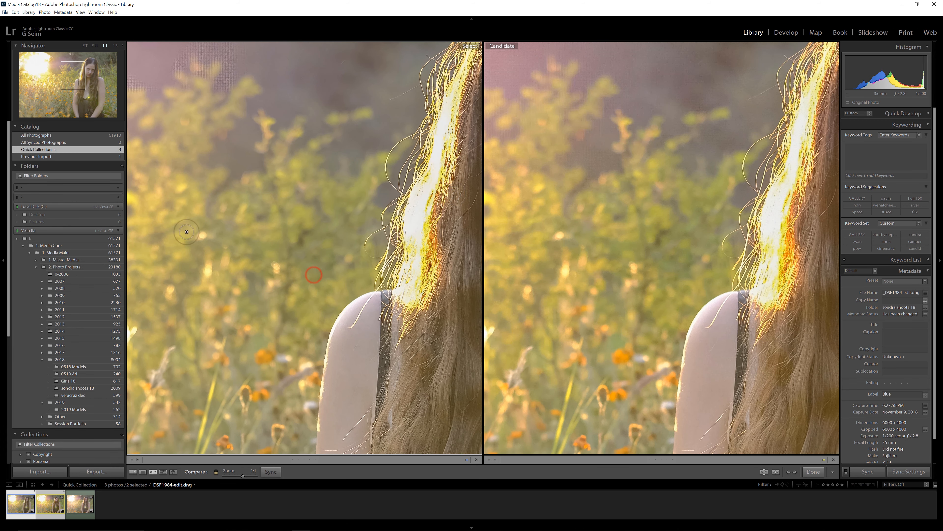
pyautogui.moveTo(186, 232); pyautogui.dragTo(475, 324)
pyautogui.moveTo(270, 238); pyautogui.dragTo(382, 252)
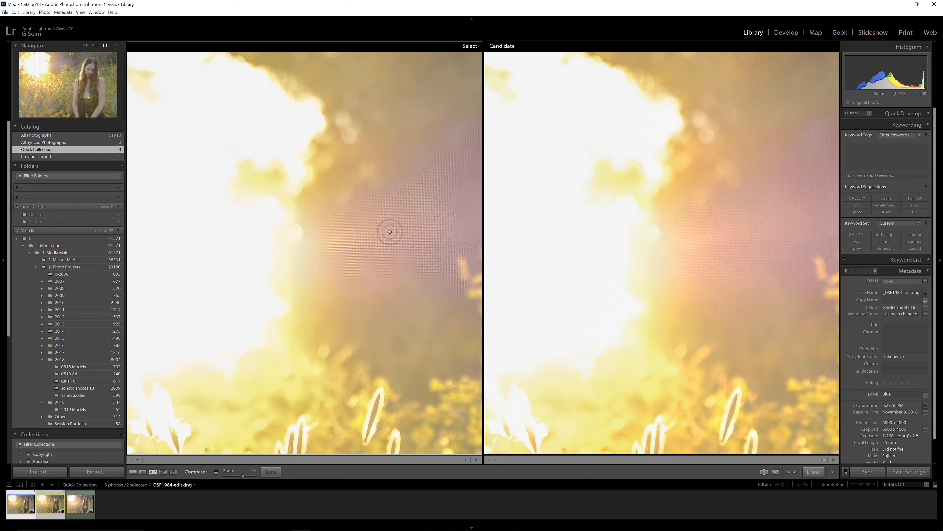
pyautogui.moveTo(384, 258); pyautogui.dragTo(461, 273)
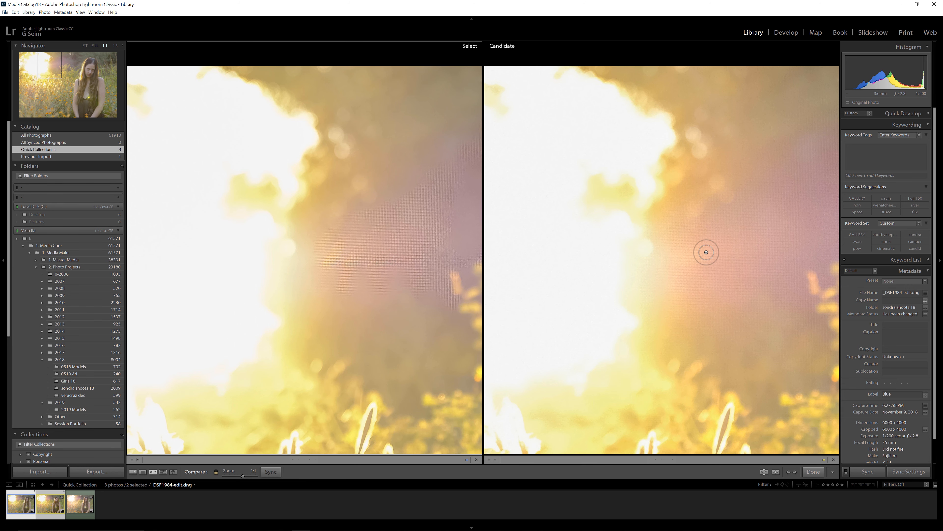
pyautogui.moveTo(355, 269); pyautogui.dragTo(224, 285)
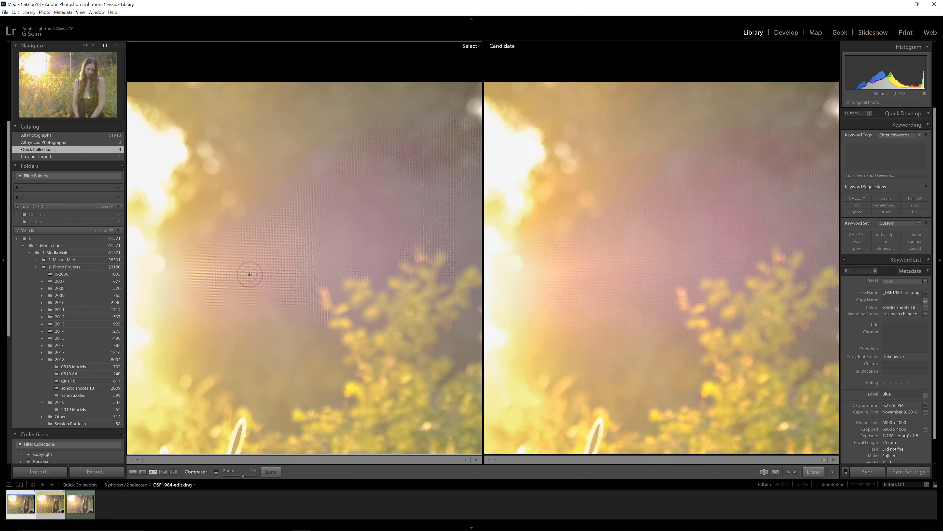
pyautogui.moveTo(238, 292); pyautogui.dragTo(379, 261)
pyautogui.click(351, 347)
pyautogui.click(220, 282)
pyautogui.click(218, 283)
pyautogui.click(168, 285)
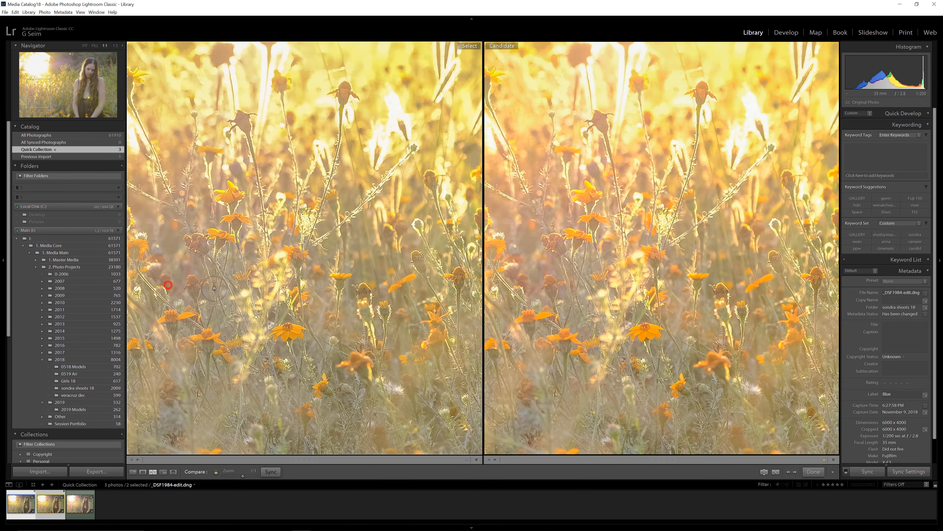
pyautogui.moveTo(285, 159); pyautogui.dragTo(431, 232)
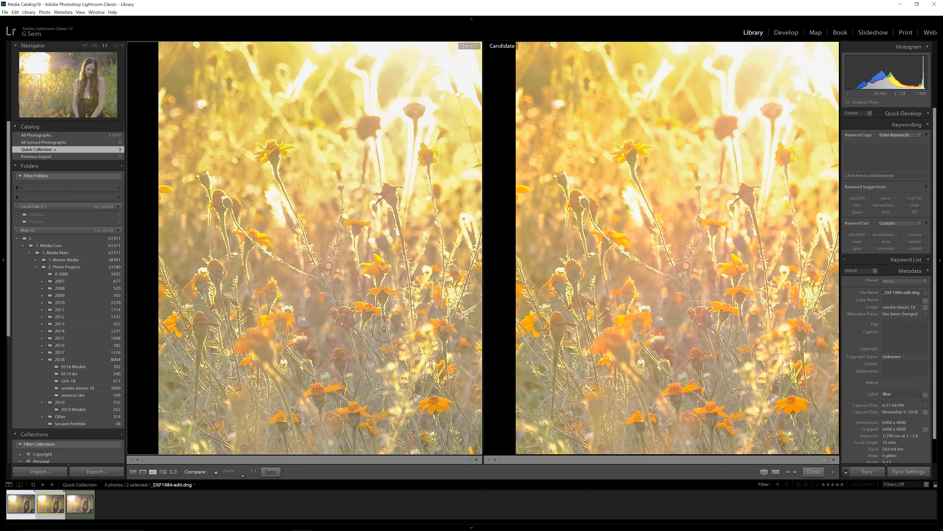
pyautogui.moveTo(391, 163); pyautogui.dragTo(434, 331)
pyautogui.moveTo(453, 222); pyautogui.dragTo(319, 366)
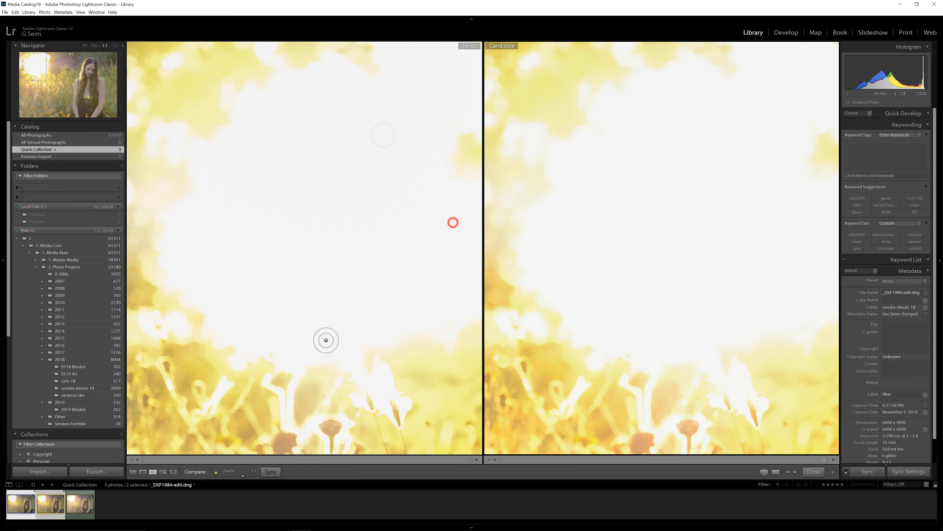
pyautogui.click(392, 277)
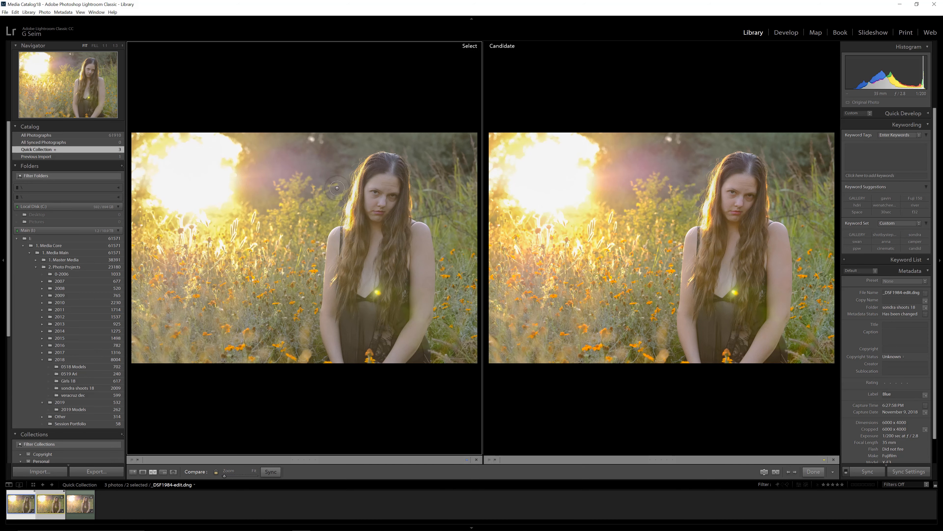
# Step: Re-examine the sun's edge and the glowing seed heads below it at 1:1 in both versions, and return to the full photos
pyautogui.click(291, 172)
pyautogui.moveTo(252, 164); pyautogui.dragTo(391, 280)
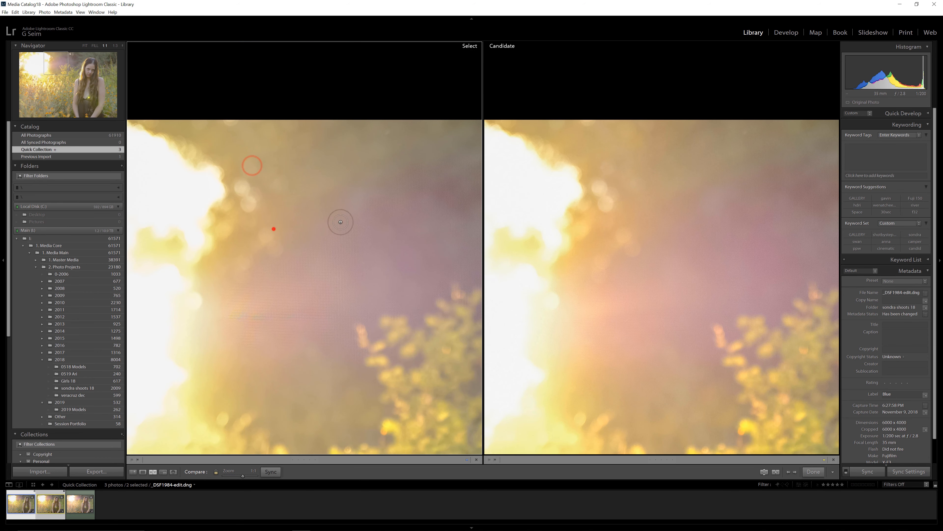
pyautogui.moveTo(274, 229); pyautogui.dragTo(410, 215)
pyautogui.moveTo(300, 250); pyautogui.dragTo(436, 240)
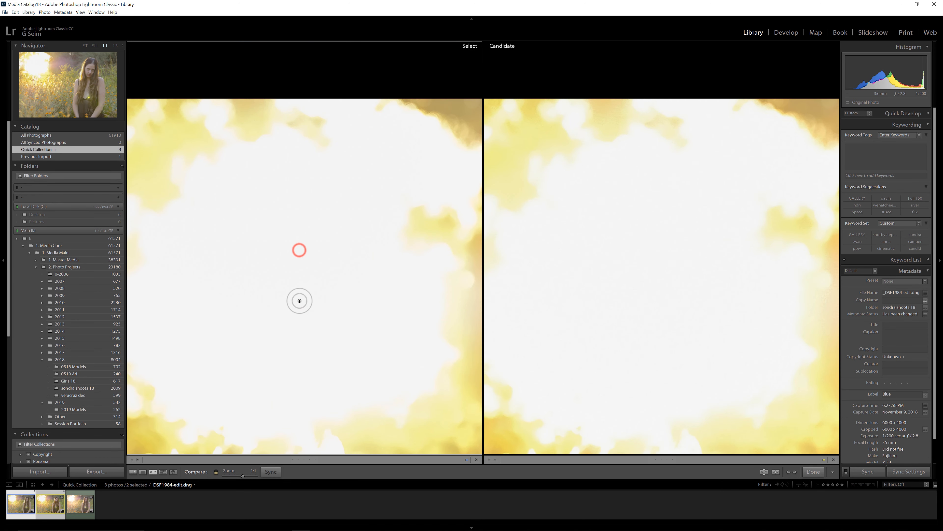
pyautogui.moveTo(305, 363); pyautogui.dragTo(309, 196)
pyautogui.moveTo(389, 338); pyautogui.dragTo(339, 280)
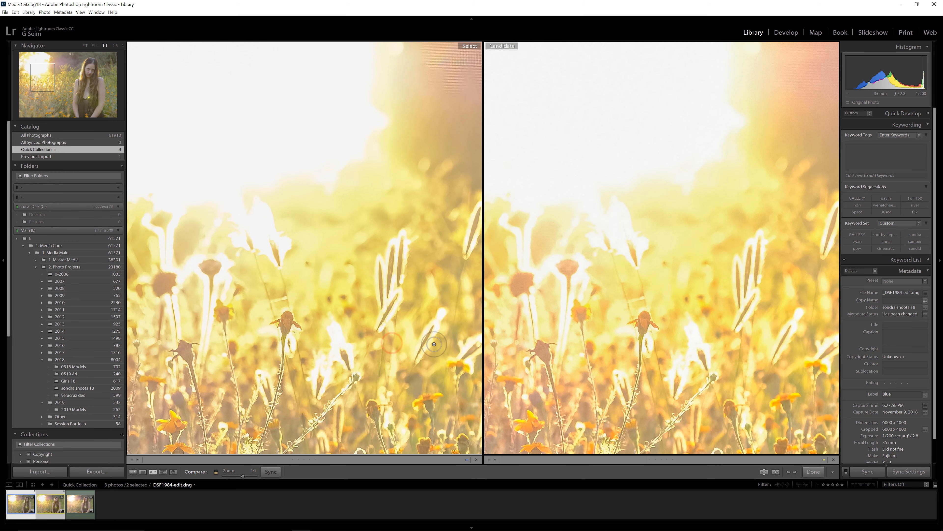
pyautogui.moveTo(435, 343); pyautogui.dragTo(386, 334)
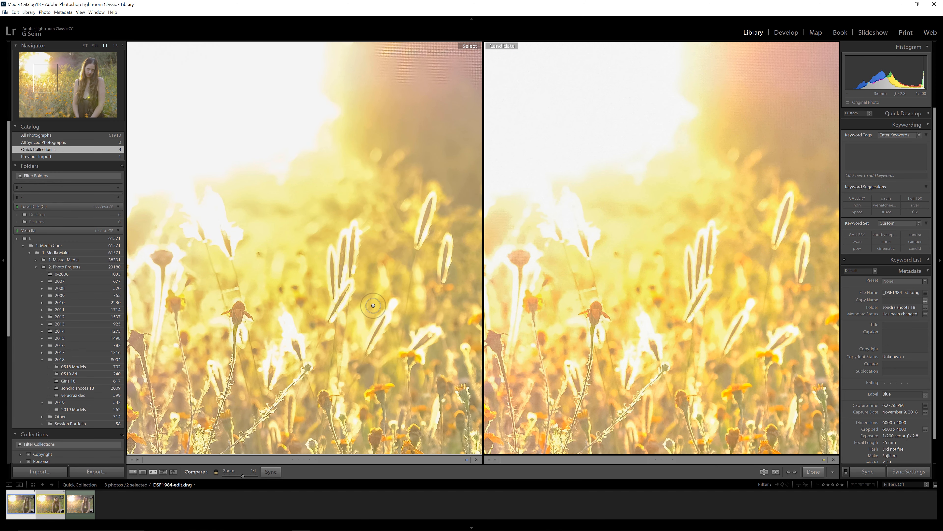
pyautogui.moveTo(389, 369); pyautogui.dragTo(434, 239)
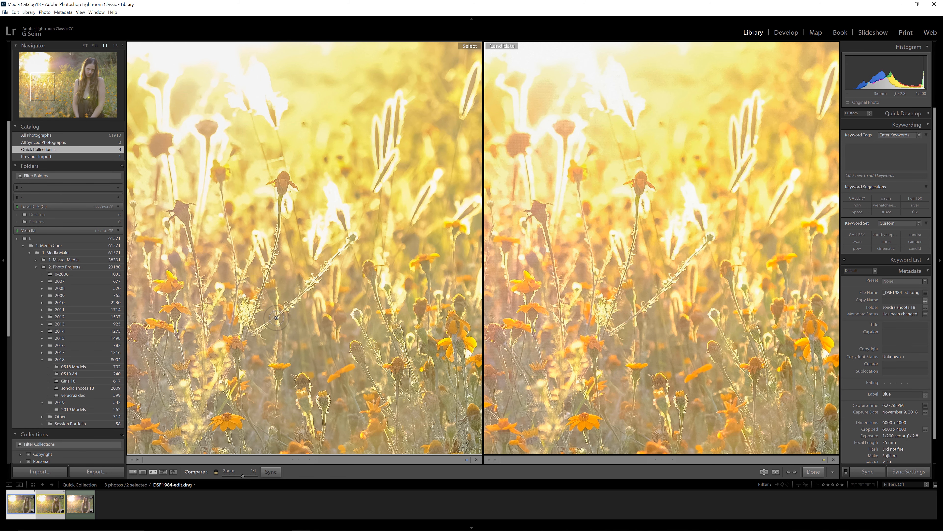
pyautogui.moveTo(276, 318); pyautogui.dragTo(294, 319)
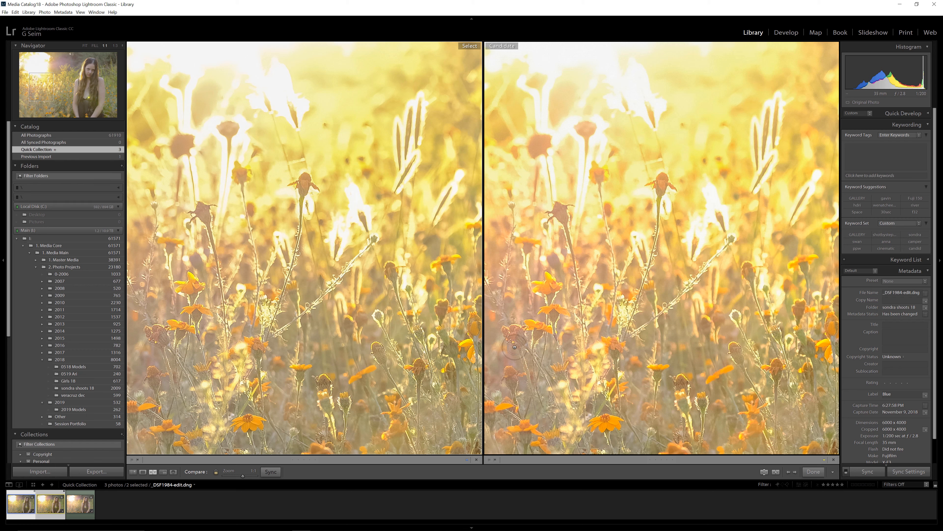
pyautogui.moveTo(515, 346); pyautogui.dragTo(528, 338)
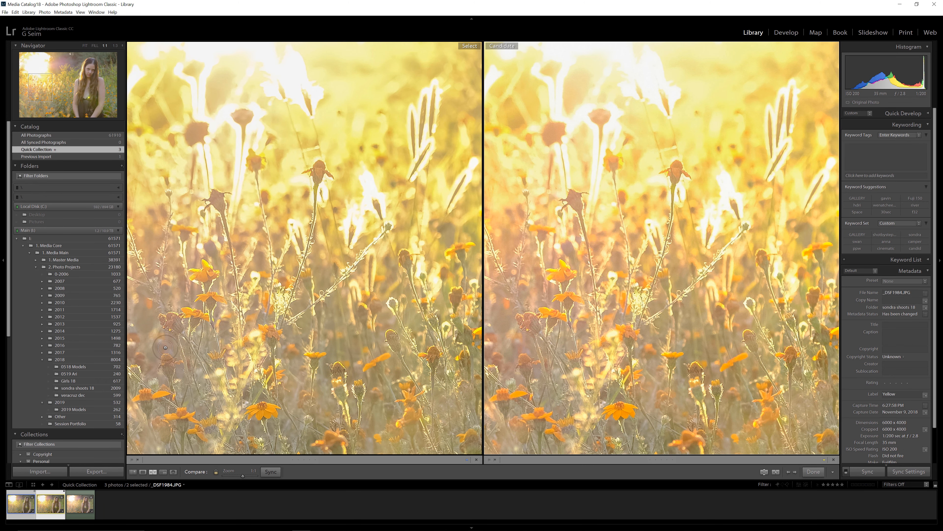
pyautogui.click(363, 308)
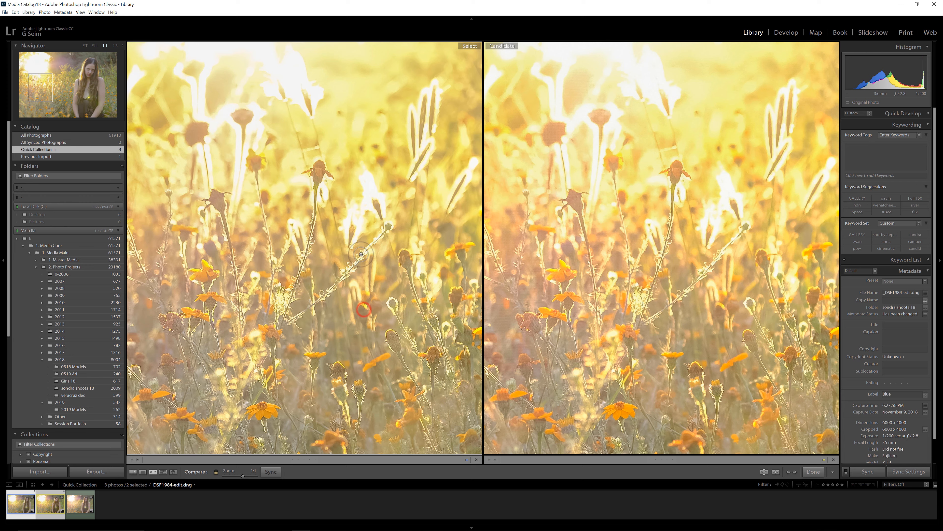
pyautogui.click(356, 243)
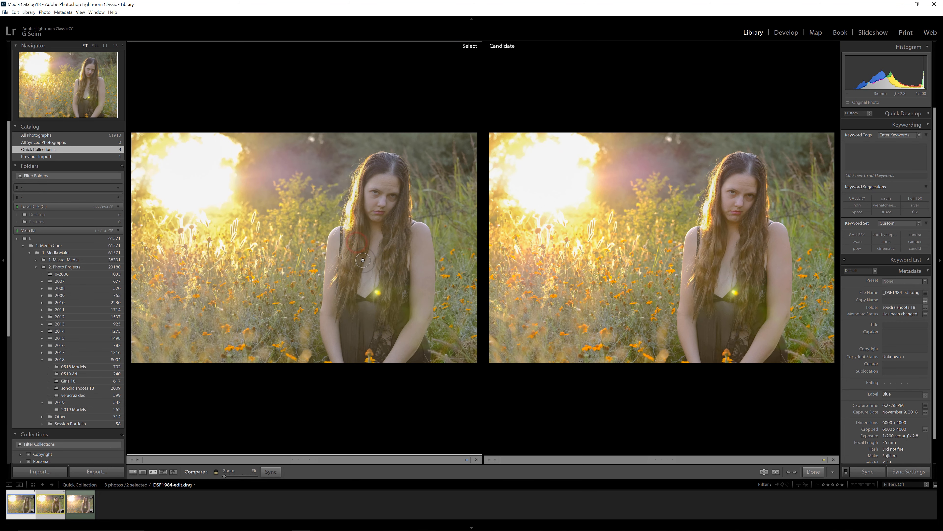
# Step: Leave Compare view, select only _DSF1984.RAF among the three versions and view it in Loupe
pyautogui.click(349, 423)
pyautogui.press('n')
pyautogui.click(418, 387)
pyautogui.click(534, 399)
pyautogui.click(702, 187)
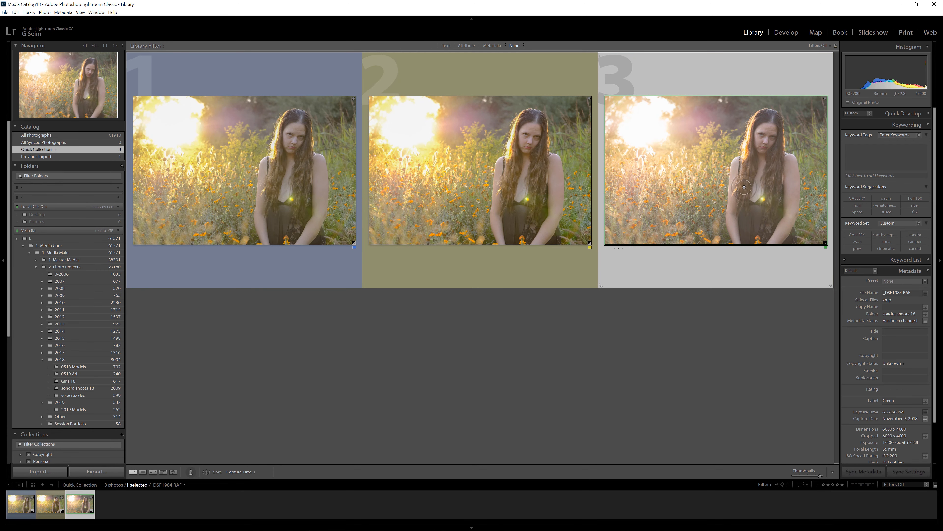
pyautogui.doubleClick(711, 194)
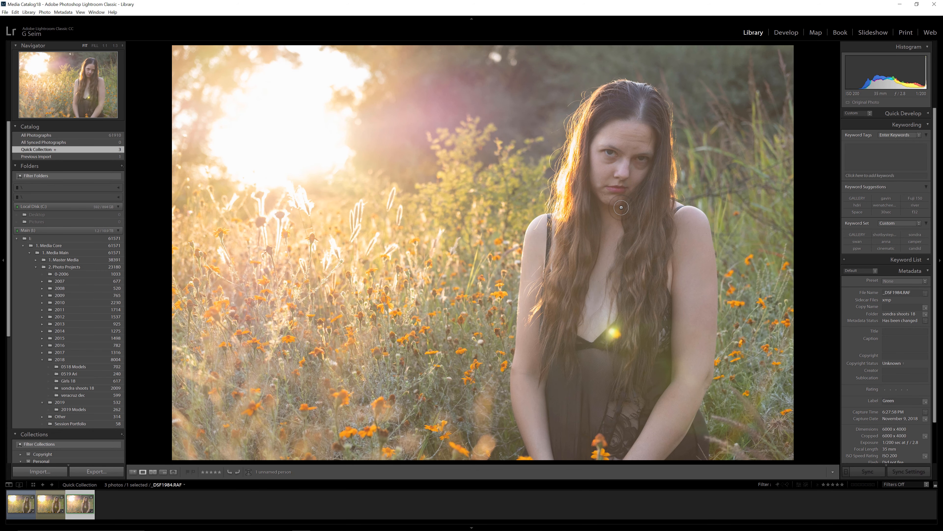
# Step: Reorder the grid so _DSF1984-edit.dng sits between the JPG and the RAF, and select the DNG
pyautogui.press('g')
pyautogui.moveTo(303, 189); pyautogui.dragTo(568, 211)
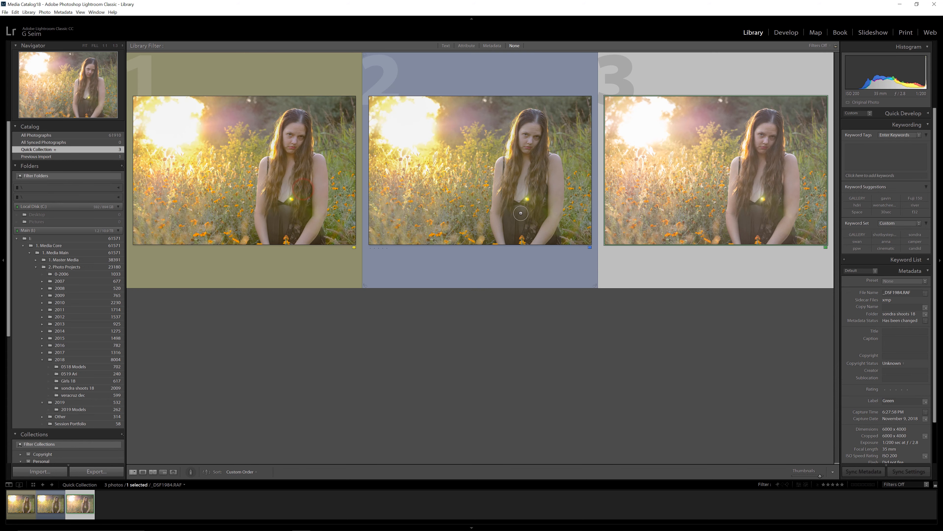
pyautogui.click(568, 211)
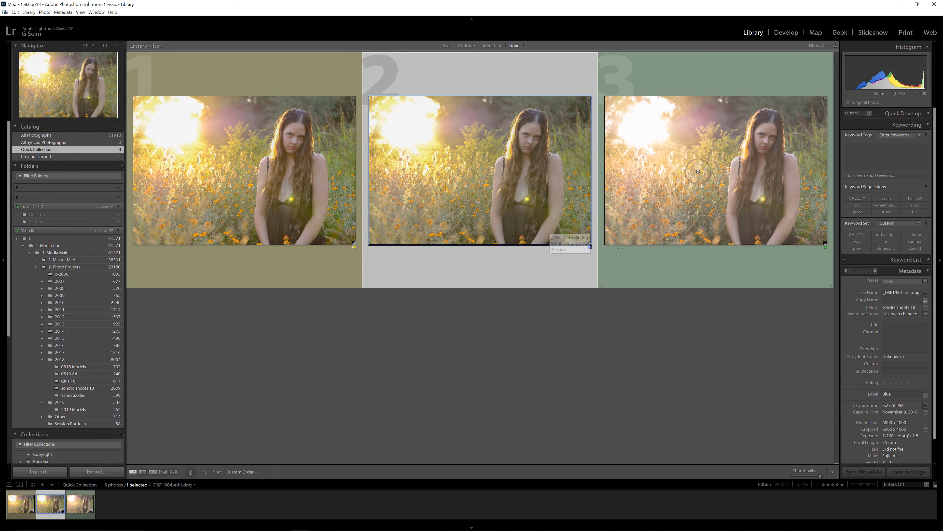
# Step: Open _DSF1984.RAF in Develop and set Highlights to -100, the tone curve's Lights to +15 and Clarity to -15
pyautogui.doubleClick(699, 172)
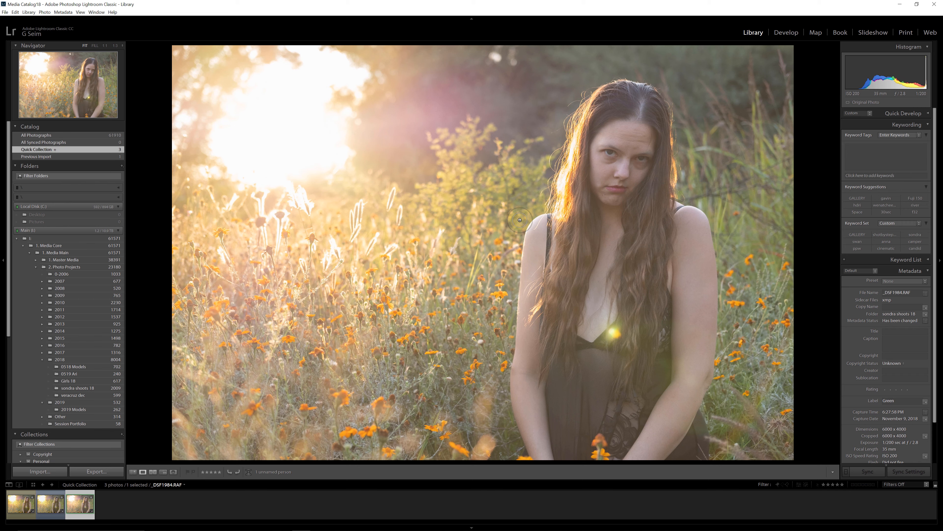
pyautogui.press('d')
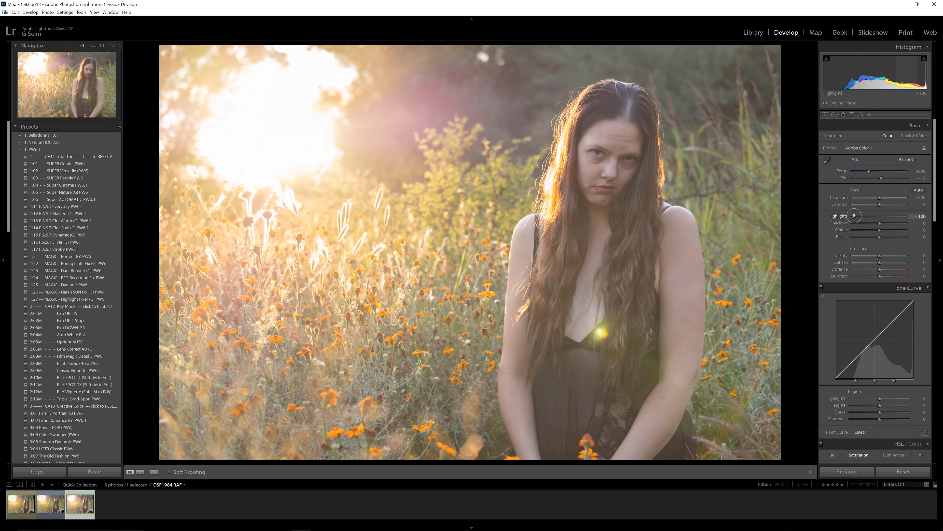
pyautogui.moveTo(877, 407); pyautogui.dragTo(884, 404)
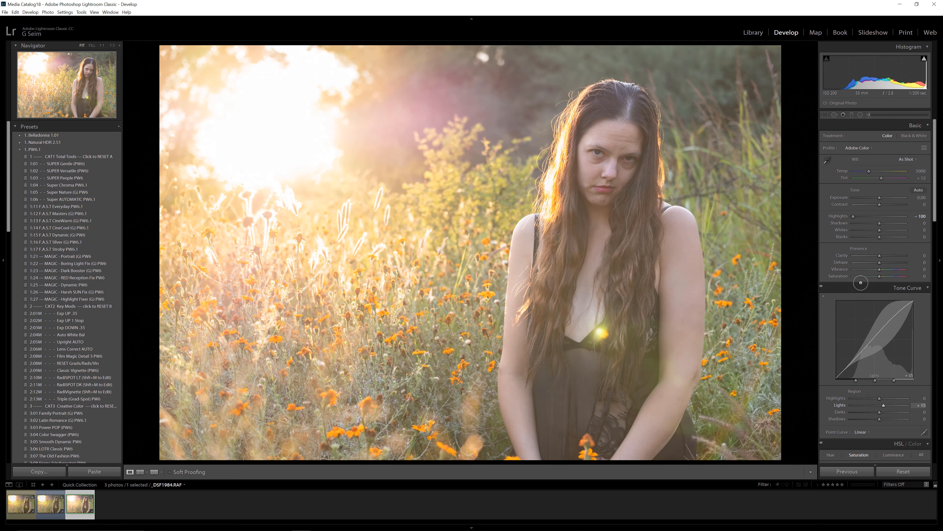
pyautogui.moveTo(880, 254); pyautogui.dragTo(876, 254)
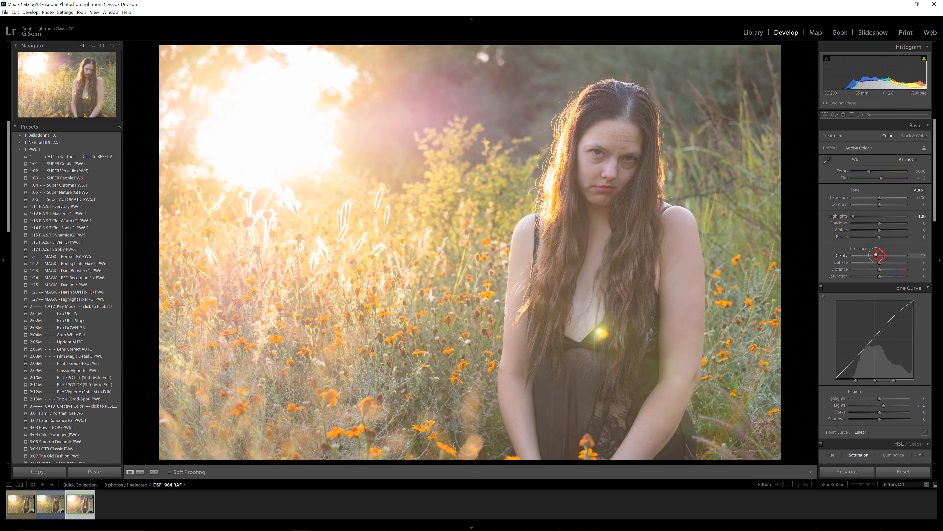
# Step: Set the curve's Highlights to -13, Exposure to -0.12, Contrast to +21, Shadows to +13 and Vibrance to +15, leaving Dehaze at 0
pyautogui.moveTo(879, 398); pyautogui.dragTo(876, 397)
pyautogui.moveTo(879, 198)
pyautogui.mouseDown()
pyautogui.moveTo(878, 223)
pyautogui.moveTo(887, 222)
pyautogui.moveTo(883, 207)
pyautogui.mouseUp()
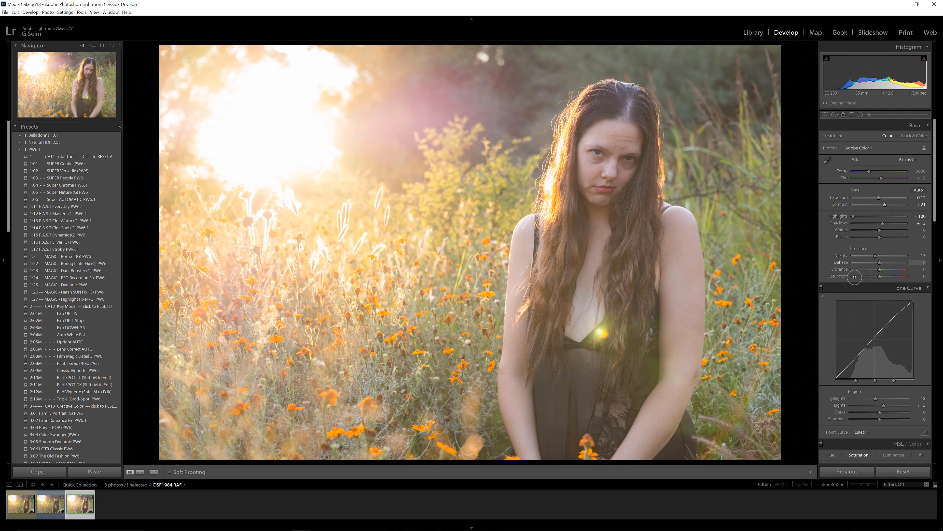
pyautogui.moveTo(879, 261); pyautogui.dragTo(874, 260)
pyautogui.doubleClick(874, 259)
pyautogui.moveTo(884, 268); pyautogui.dragTo(882, 268)
# Step: Examine the backlit edge of the woman's hair at 1:1 in the RAF and return to the full photo
pyautogui.click(550, 171)
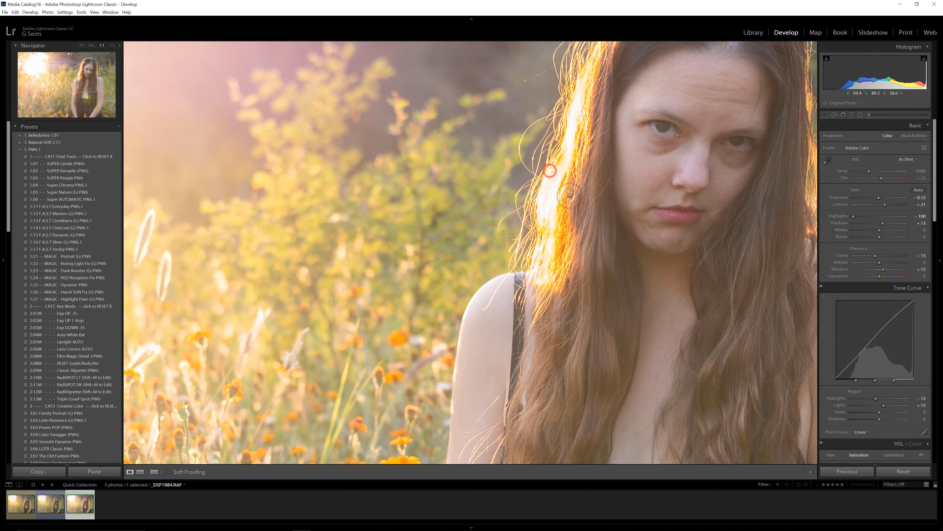
pyautogui.click(570, 196)
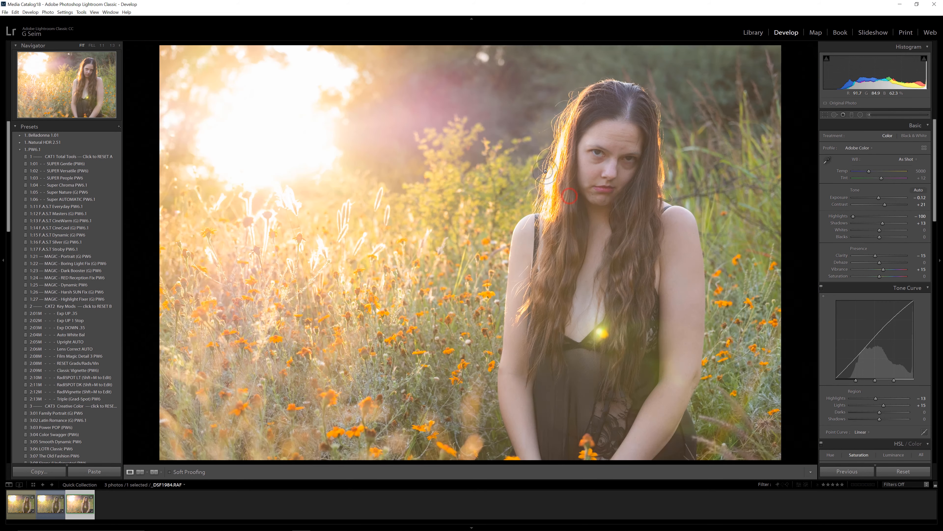
pyautogui.click(554, 180)
pyautogui.click(556, 181)
pyautogui.click(556, 181)
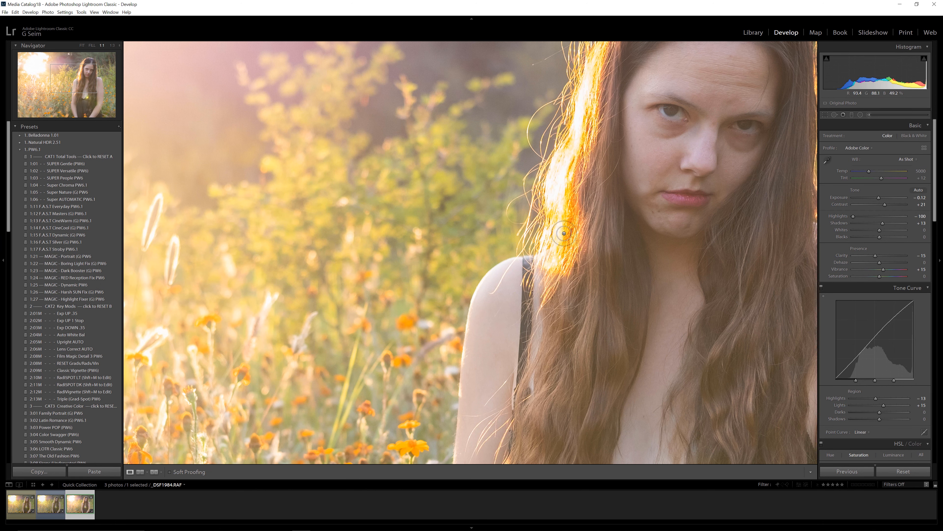
pyautogui.click(573, 217)
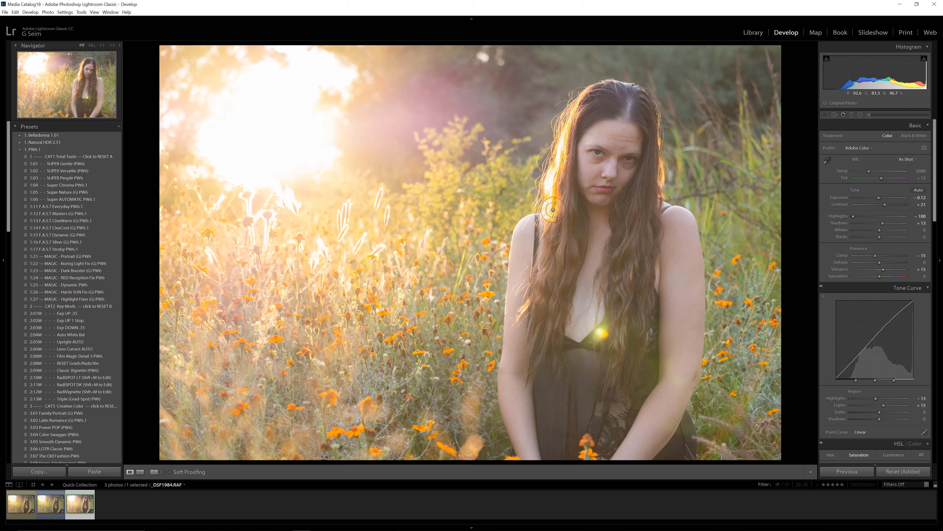
# Step: Copy the RAF's develop settings and paste them onto _DSF1984-edit.dng
pyautogui.hotkey('ctrl', 'shift', 'c')
pyautogui.click(617, 316)
pyautogui.press('Left')
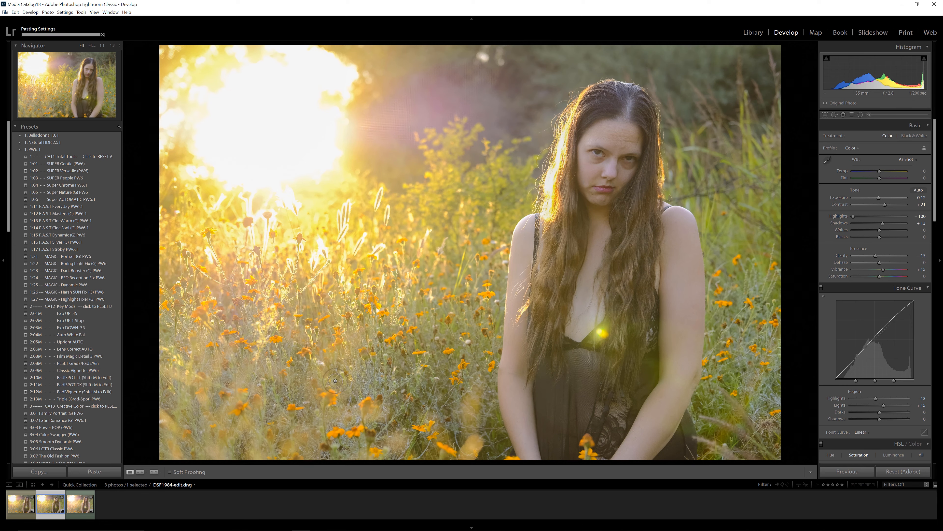
# Step: Open the DNG and RAF in Compare view and examine the backlit hair and the face at 1:1
pyautogui.press('c')
pyautogui.moveTo(376, 234); pyautogui.dragTo(359, 249)
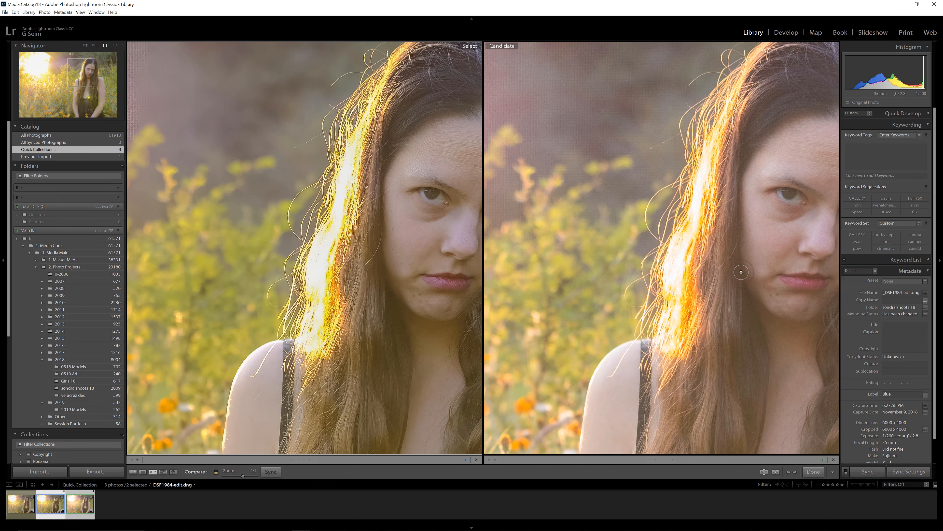
pyautogui.moveTo(742, 264); pyautogui.dragTo(714, 283)
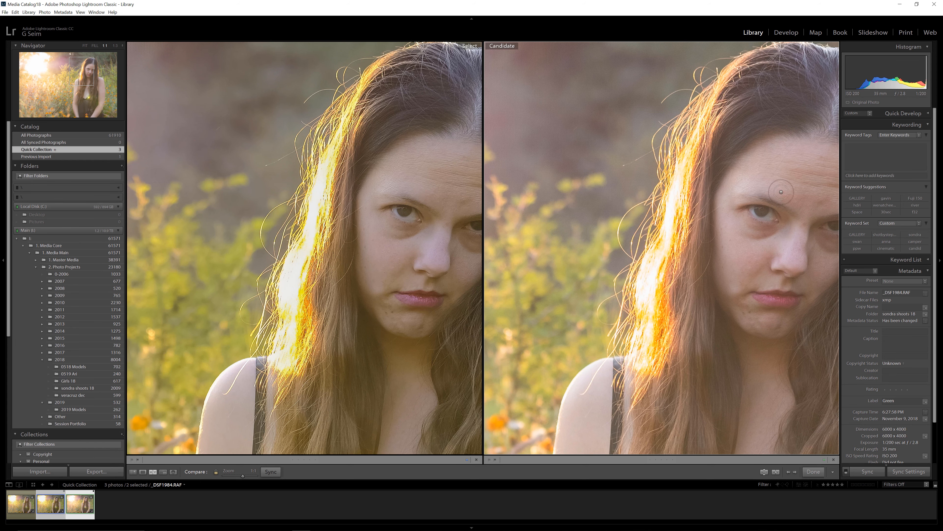
pyautogui.moveTo(443, 93); pyautogui.dragTo(431, 128)
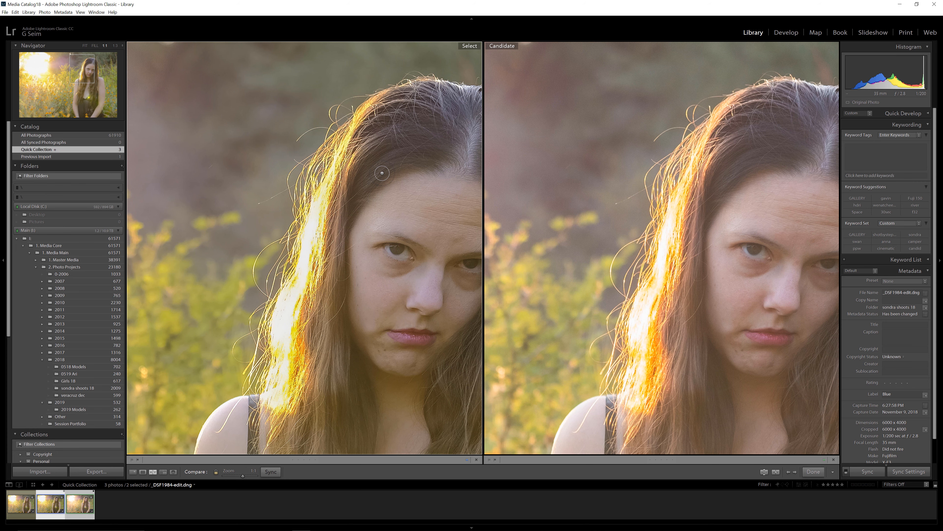
pyautogui.moveTo(406, 156); pyautogui.dragTo(326, 199)
pyautogui.moveTo(360, 230); pyautogui.dragTo(350, 183)
pyautogui.click(366, 164)
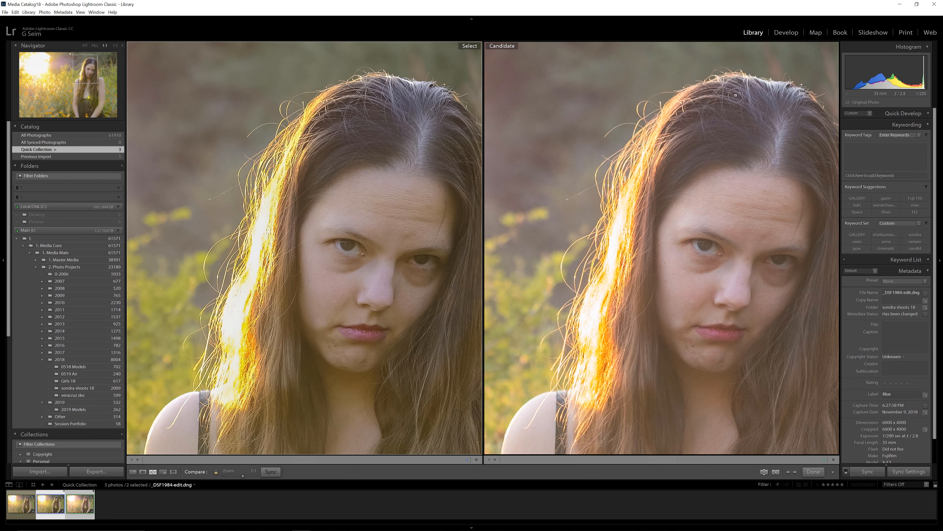
# Step: Compare both sides of the hair, the face and the chest at 1:1 in the DNG and RAF
pyautogui.moveTo(666, 350); pyautogui.dragTo(729, 334)
pyautogui.moveTo(724, 298); pyautogui.dragTo(623, 290)
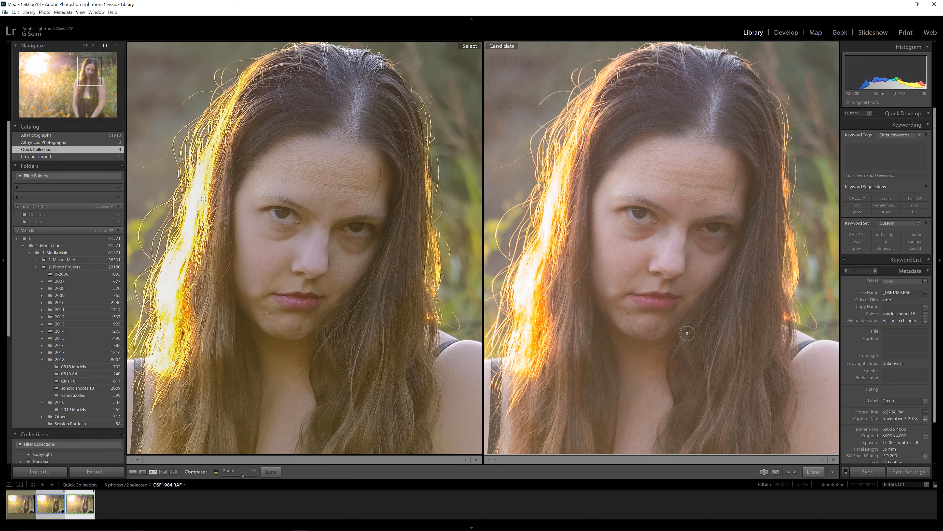
pyautogui.moveTo(647, 393)
pyautogui.mouseDown()
pyautogui.moveTo(680, 226)
pyautogui.moveTo(648, 218)
pyautogui.moveTo(655, 241)
pyautogui.mouseUp()
# Step: Compare the purple haze, the sun's edge and the background bush at 1:1 in both versions
pyautogui.moveTo(366, 180); pyautogui.dragTo(452, 301)
pyautogui.moveTo(444, 218)
pyautogui.mouseDown()
pyautogui.moveTo(399, 287)
pyautogui.moveTo(367, 286)
pyautogui.mouseUp()
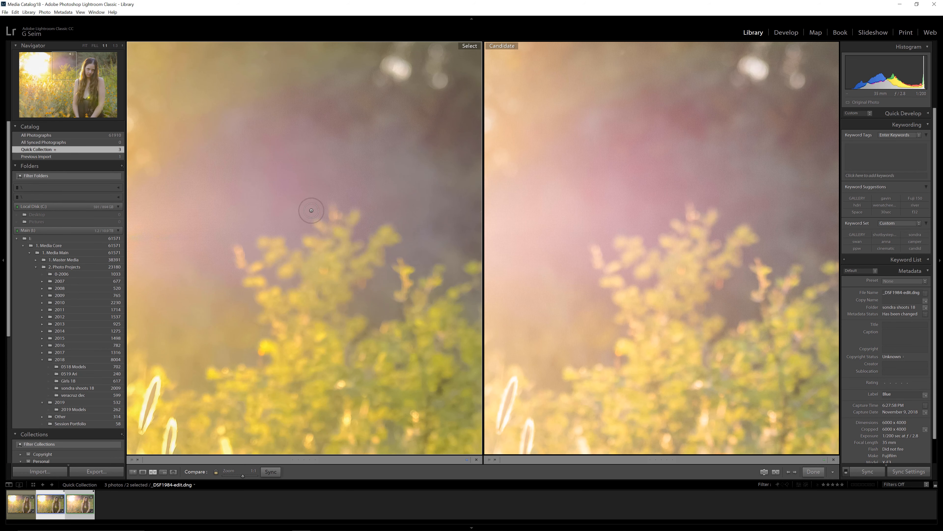
pyautogui.moveTo(311, 211); pyautogui.dragTo(376, 239)
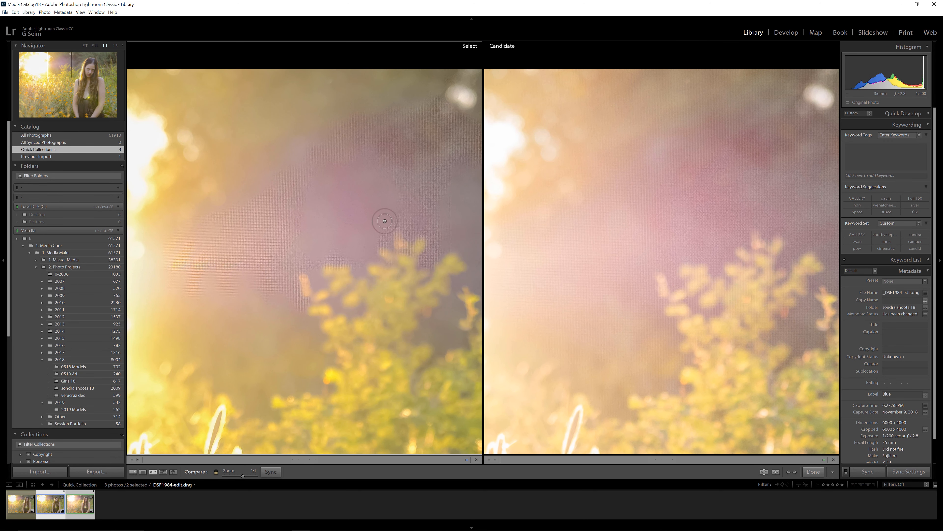
pyautogui.moveTo(377, 257); pyautogui.dragTo(390, 257)
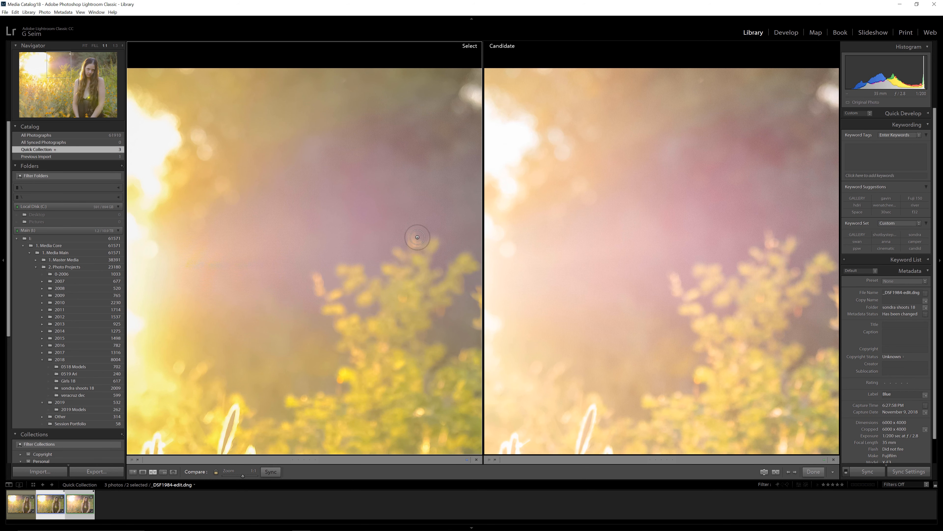
# Step: Re-examine the glowing hair and the face at 1:1 in both versions, then fit both photos
pyautogui.moveTo(427, 260); pyautogui.dragTo(148, 190)
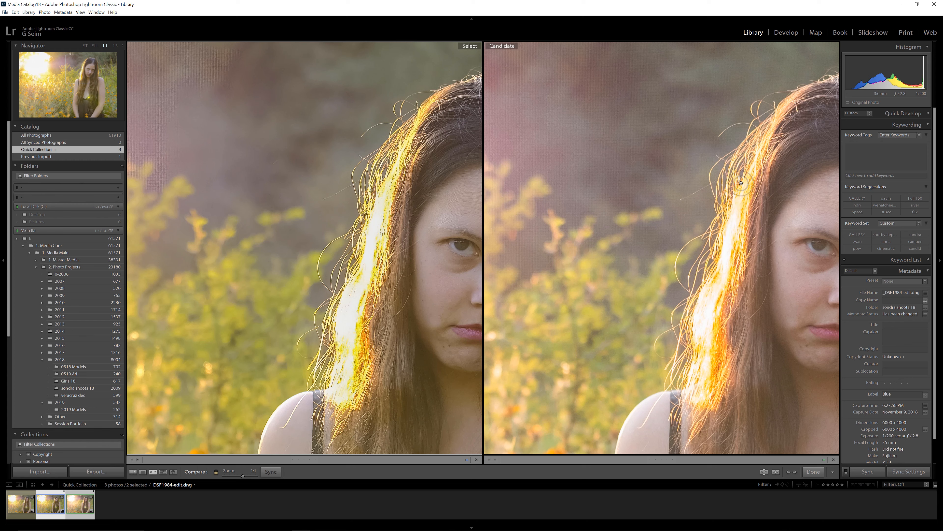
pyautogui.click(377, 278)
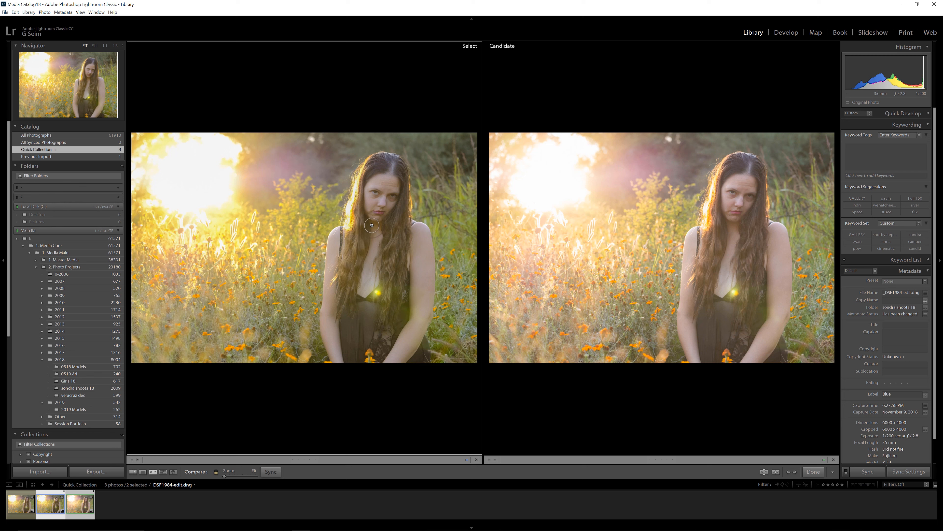
pyautogui.click(382, 216)
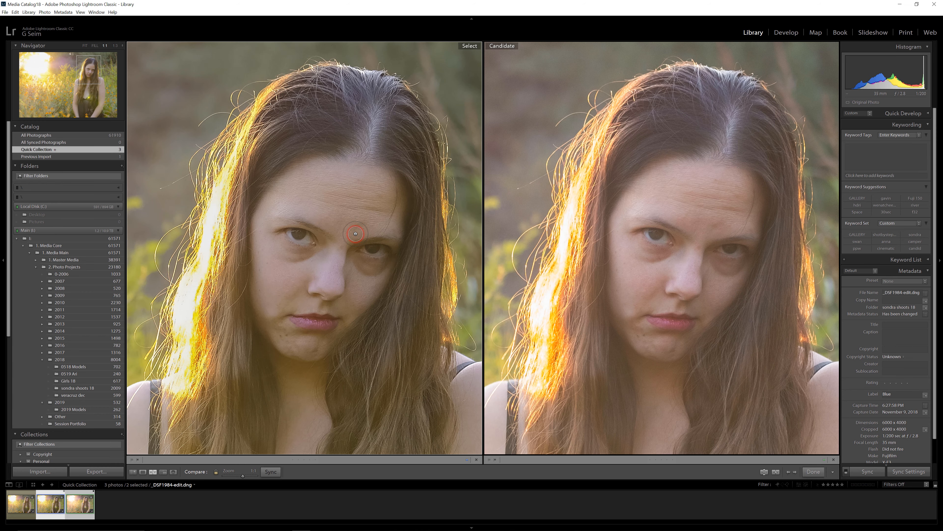
pyautogui.click(356, 233)
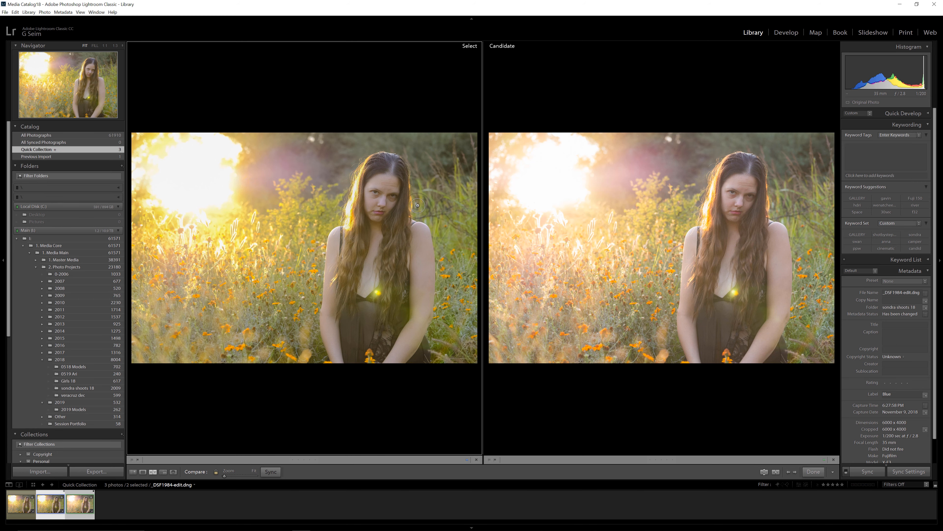
# Step: Leave Compare view, open IMG_8914.JPG in Loupe and examine the boats and pebbles at 1:1
pyautogui.press('g')
pyautogui.click(387, 406)
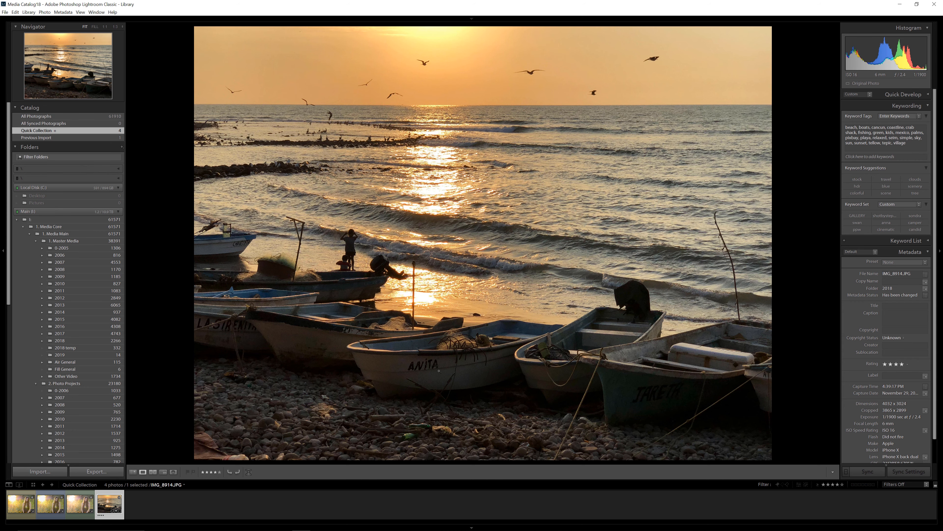
pyautogui.click(441, 380)
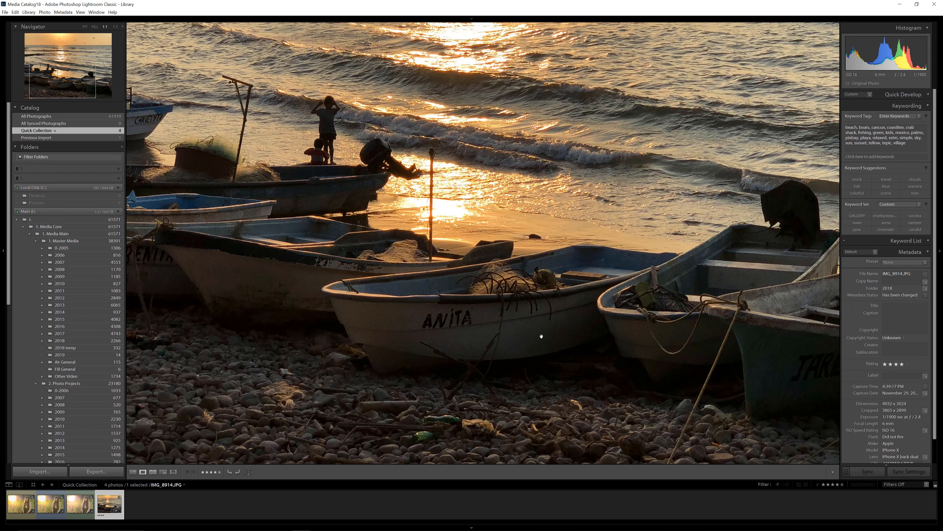
pyautogui.click(469, 335)
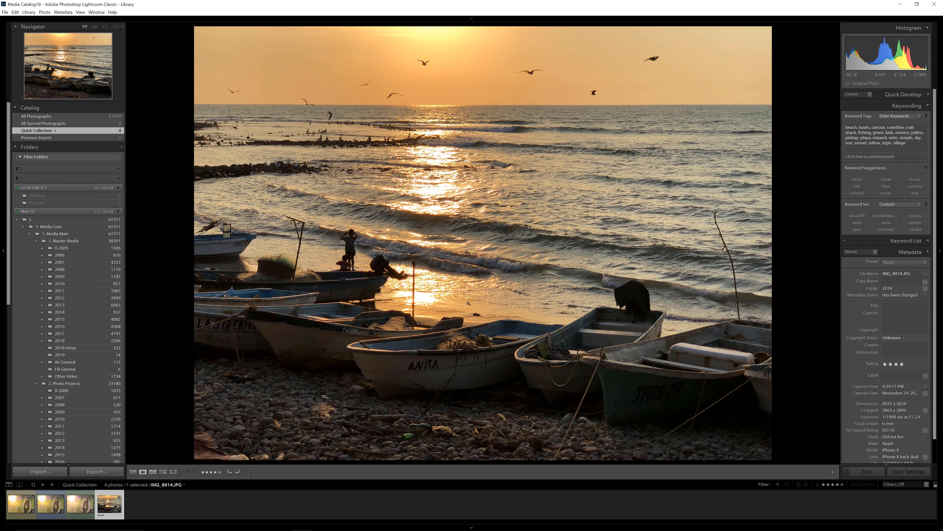
pyautogui.click(278, 281)
pyautogui.moveTo(372, 393); pyautogui.dragTo(409, 316)
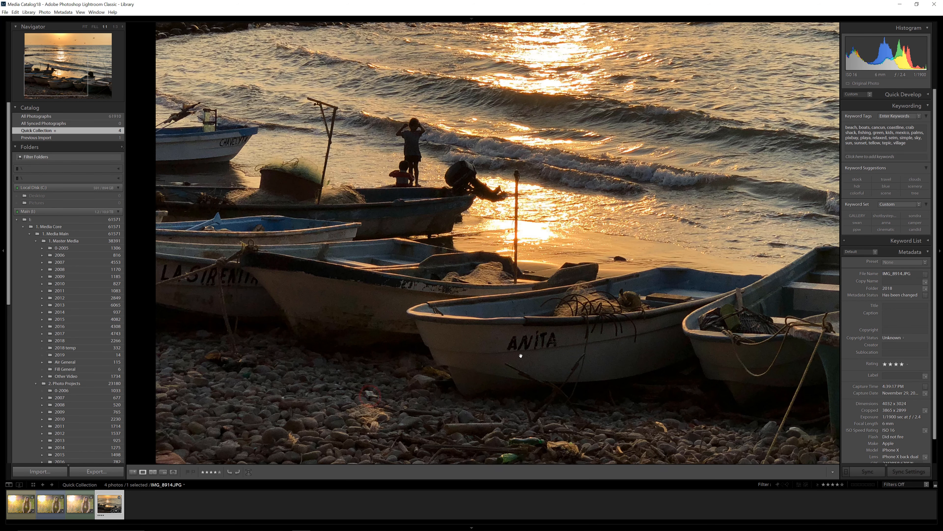
pyautogui.click(606, 361)
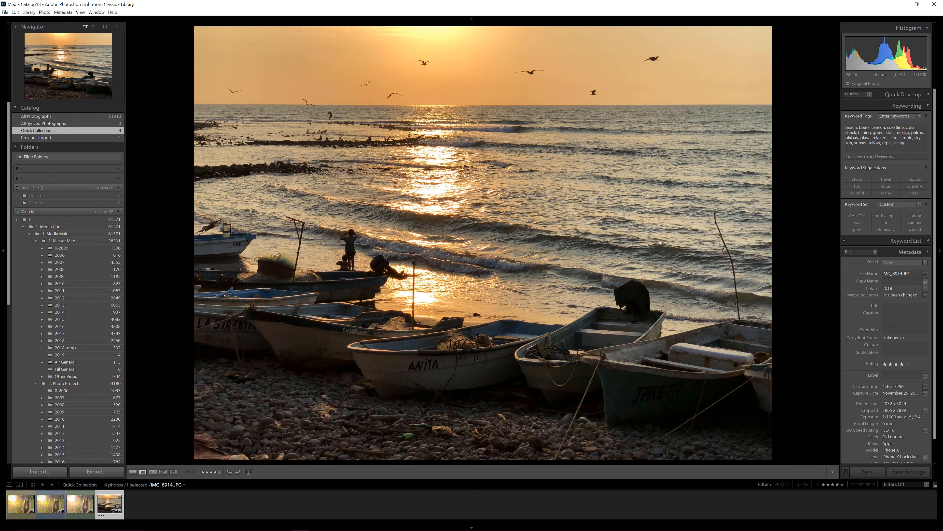
# Step: Examine the waves, the rocky shoreline and the figures by the boats at 1:1 in IMG_8914.JPG
pyautogui.click(237, 255)
pyautogui.moveTo(625, 214); pyautogui.dragTo(641, 302)
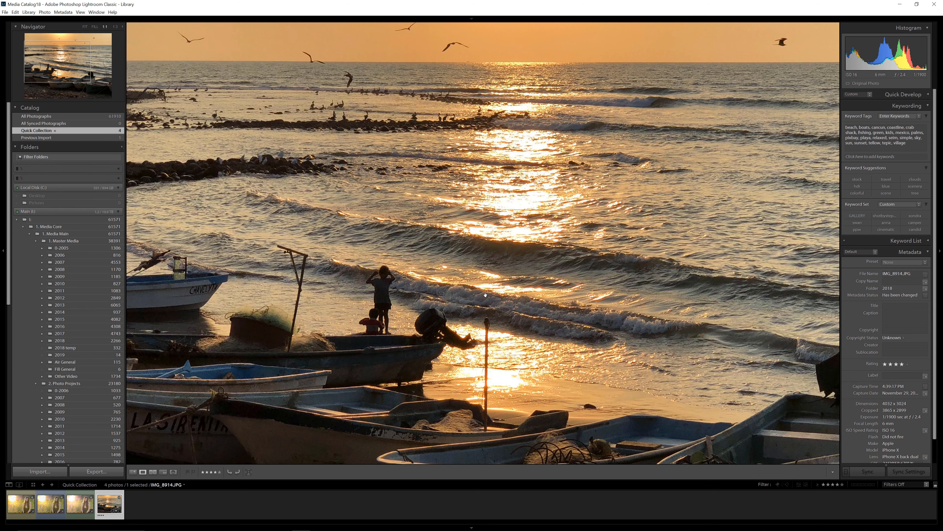
pyautogui.click(389, 140)
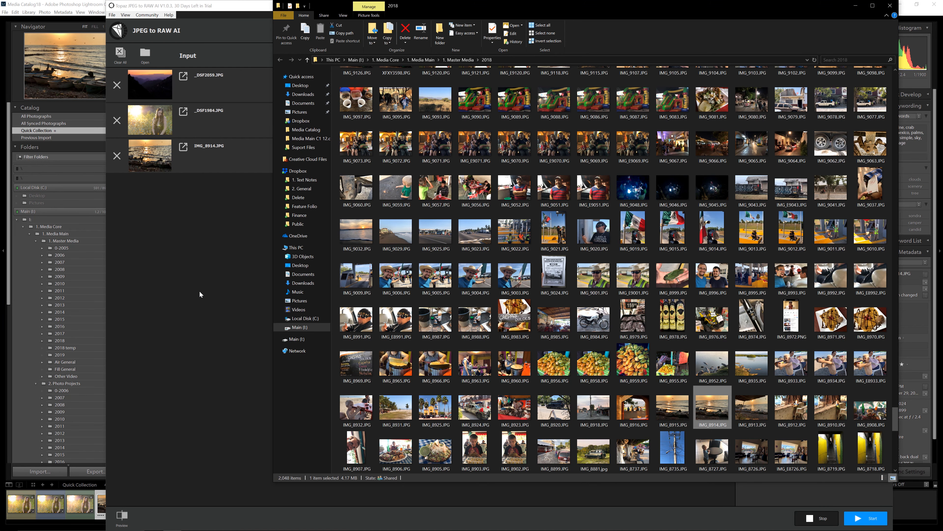
# Step: Switch to Topaz JPEG to RAW AI, set Noise & Blur Reduction to High, save to the original's folder and start converting IMG_8914.JPG to DNG
pyautogui.click(199, 290)
pyautogui.click(548, 156)
pyautogui.click(861, 64)
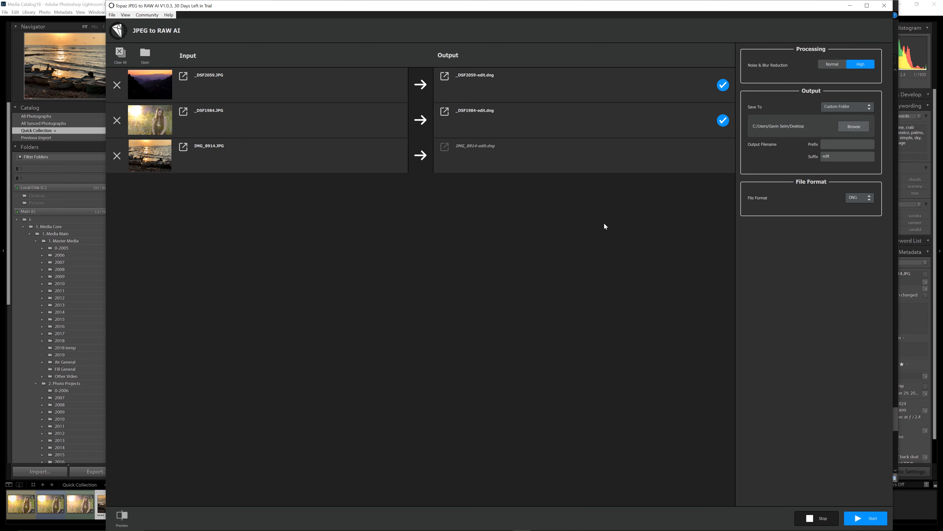
pyautogui.click(860, 108)
pyautogui.click(879, 112)
pyautogui.click(844, 521)
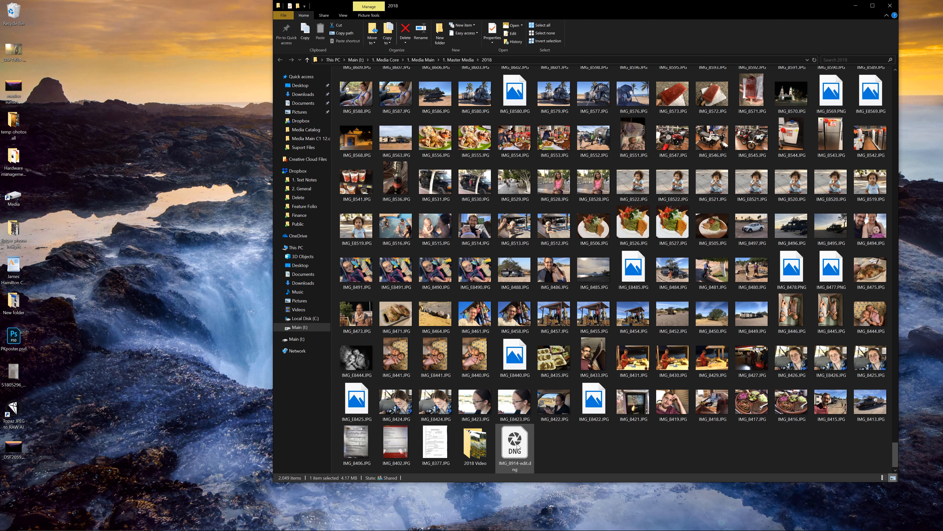
# Step: Bring IMG_8914-edit.dng into Lightroom's Quick Collection and view IMG_8914.JPG and the DNG in Loupe
pyautogui.moveTo(519, 445); pyautogui.dragTo(431, 396)
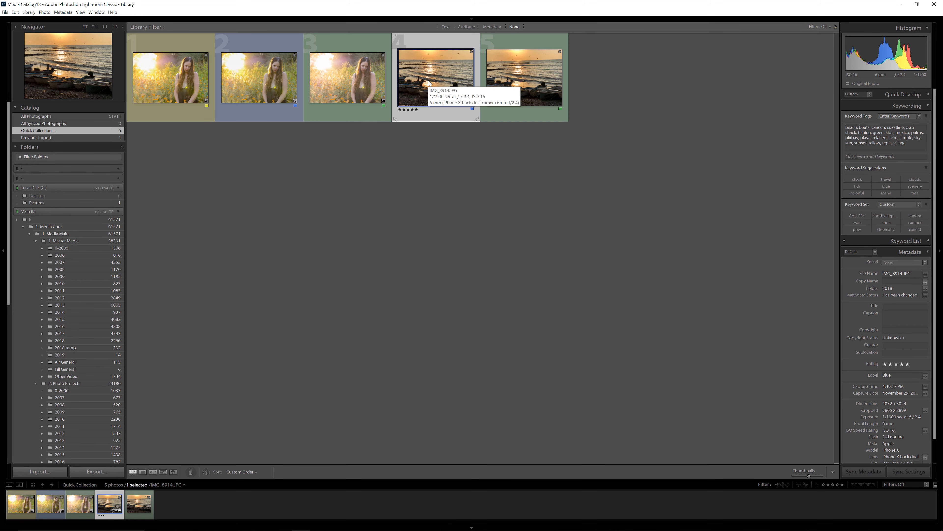
pyautogui.doubleClick(429, 83)
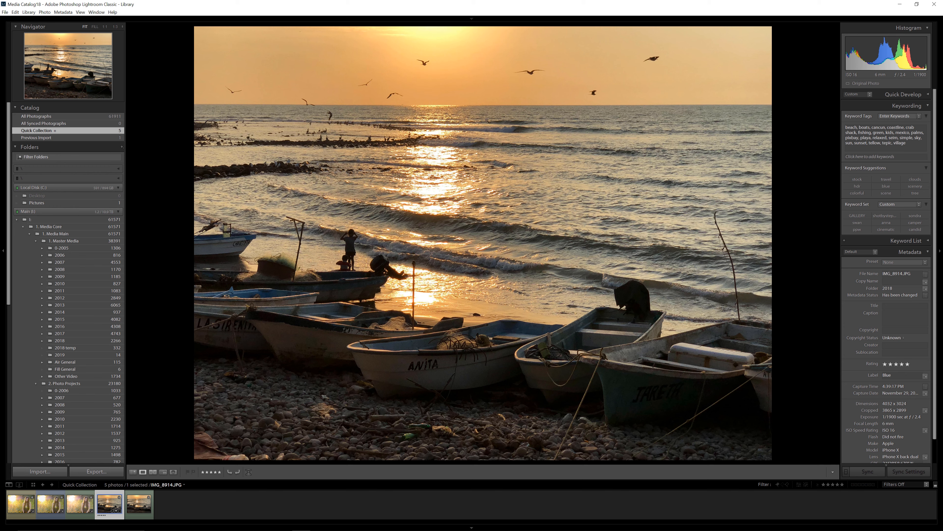
pyautogui.press('Right')
# Step: Copy the develop settings, including the crop, from IMG_8914.JPG and paste them onto IMG_8914-edit.dng
pyautogui.hotkey('ctrl', 'shift', 'c')
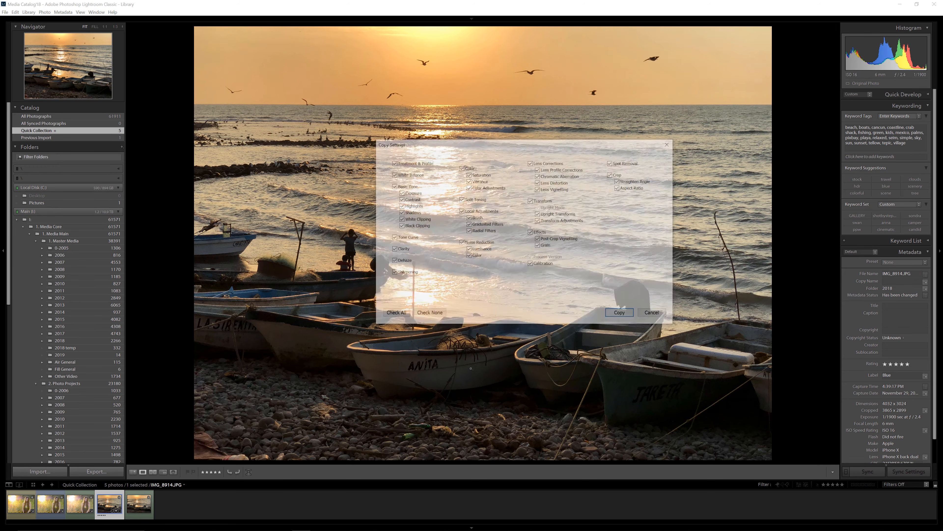
pyautogui.press('Return')
pyautogui.press('Left')
pyautogui.press('Right')
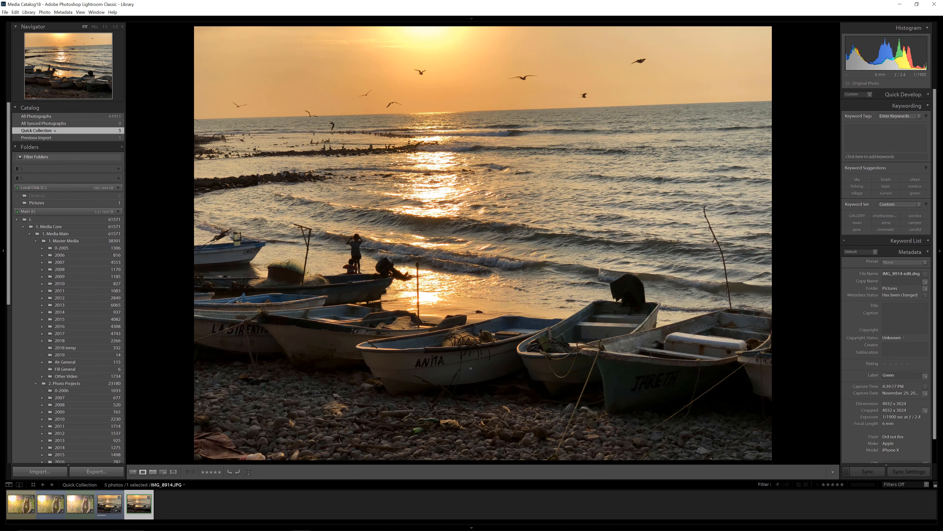
pyautogui.hotkey('ctrl', 'shift', 'v')
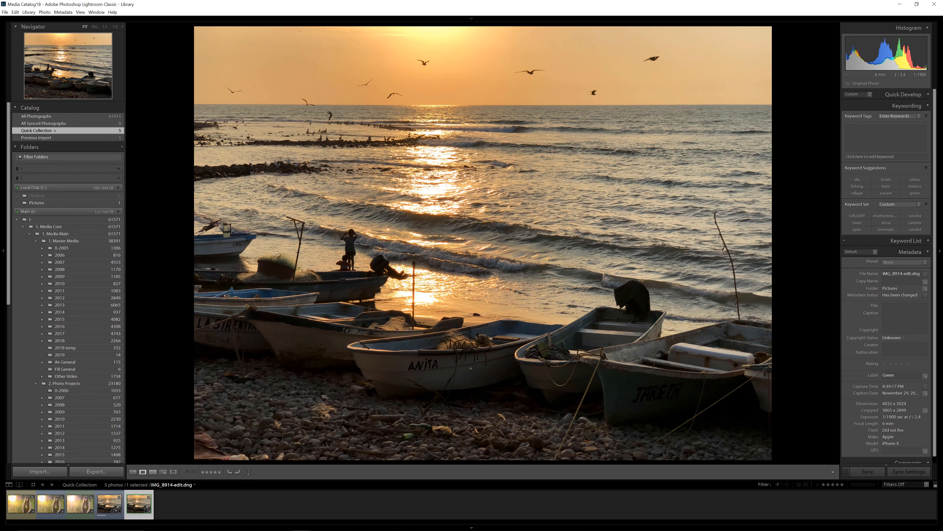
# Step: Alternate between IMG_8914.JPG and its DNG, then examine the boats, figures and rocky shoreline side by side at 1:1 in Compare view
pyautogui.press('Left')
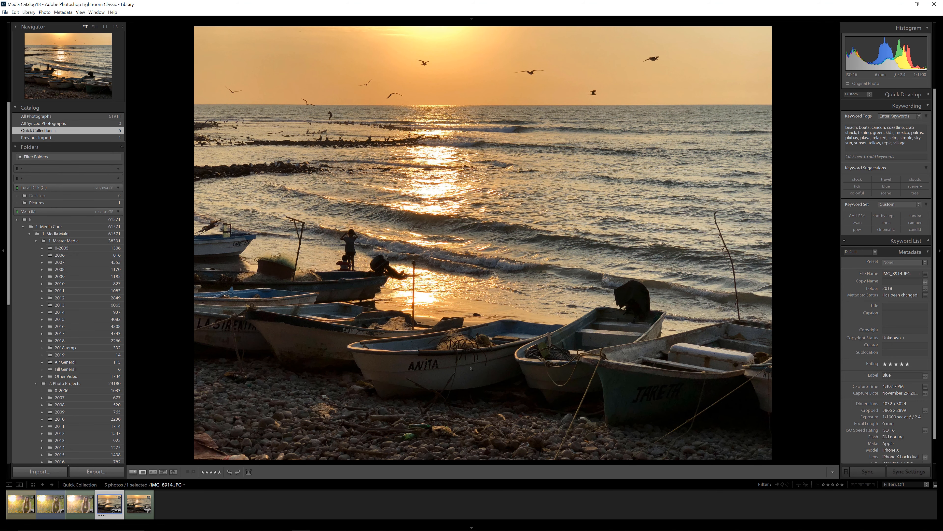
pyautogui.press('Right')
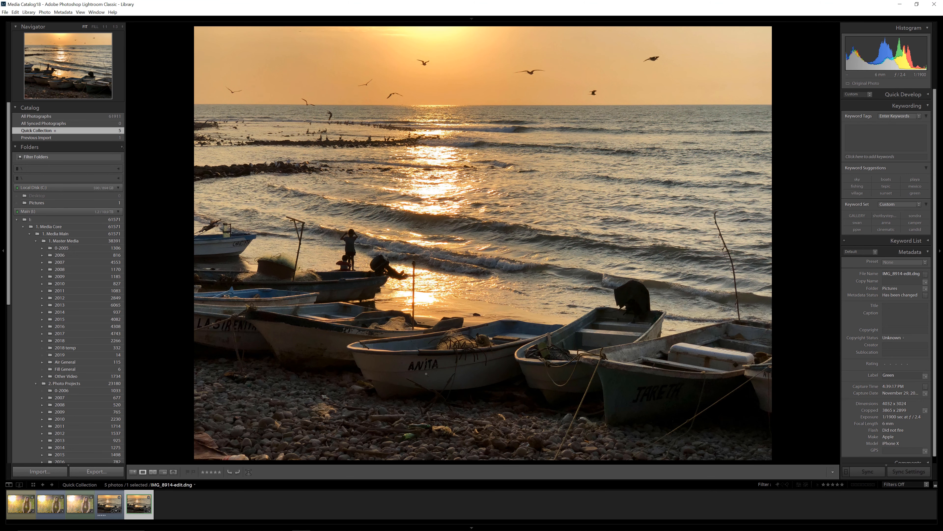
pyautogui.press('c')
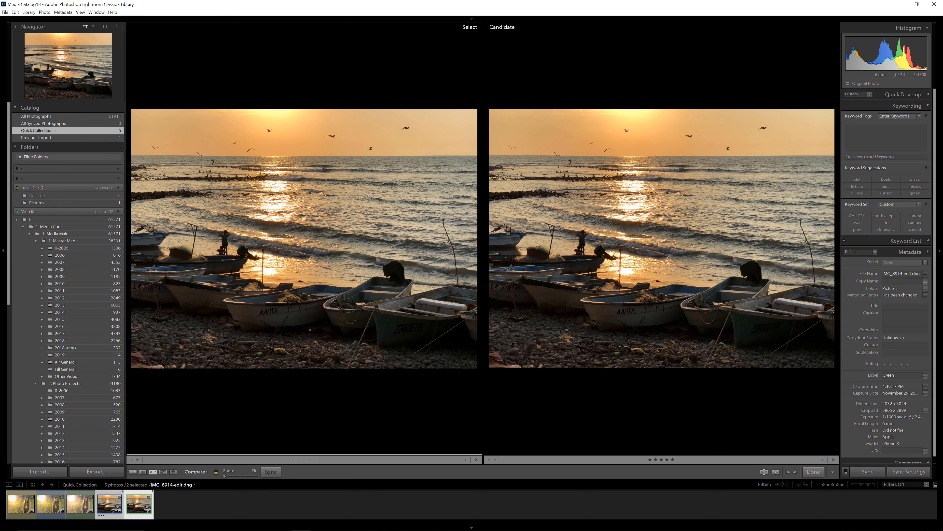
pyautogui.click(287, 320)
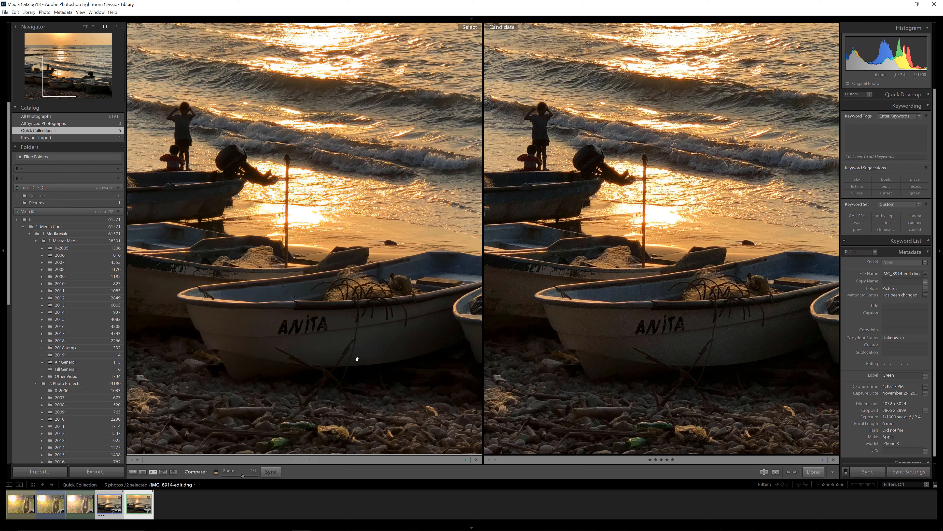
pyautogui.moveTo(332, 342); pyautogui.dragTo(391, 342)
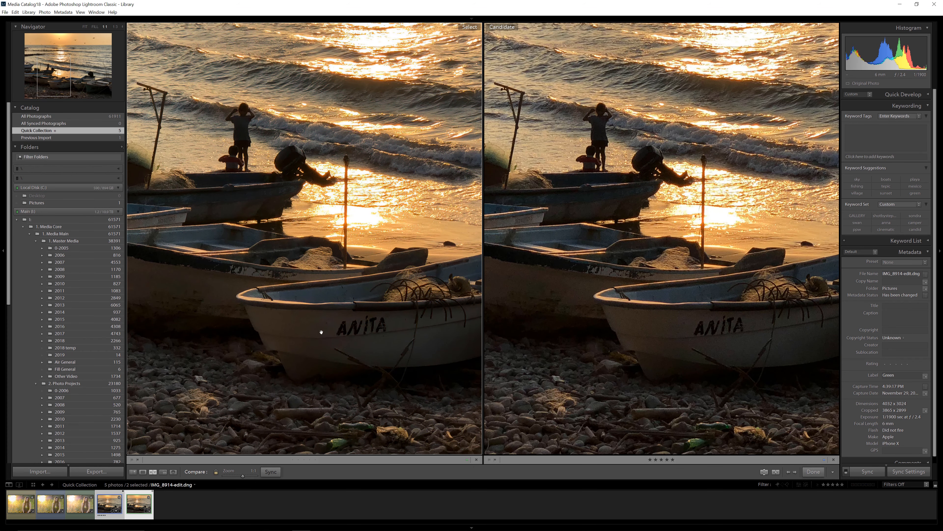
pyautogui.moveTo(321, 332); pyautogui.dragTo(379, 354)
pyautogui.moveTo(283, 324); pyautogui.dragTo(403, 369)
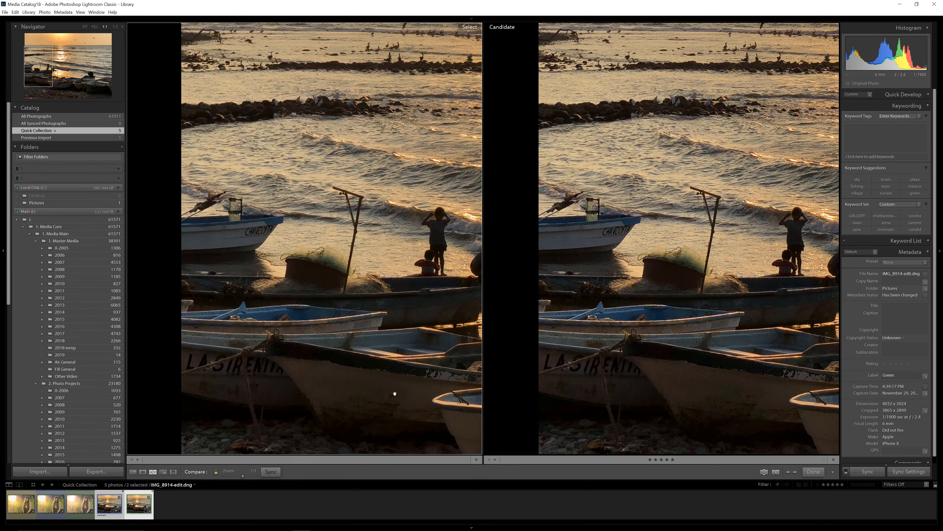
pyautogui.moveTo(306, 314); pyautogui.dragTo(409, 335)
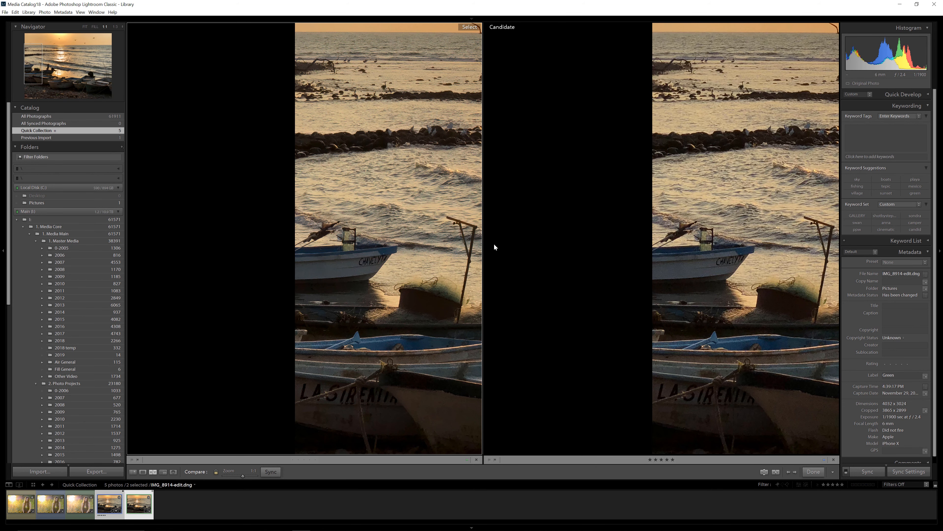
# Step: Raise the Compare zoom to 2:1 and examine the rocks, waves, fishing net and CHAVELYTA boat hull in both versions
pyautogui.click(115, 26)
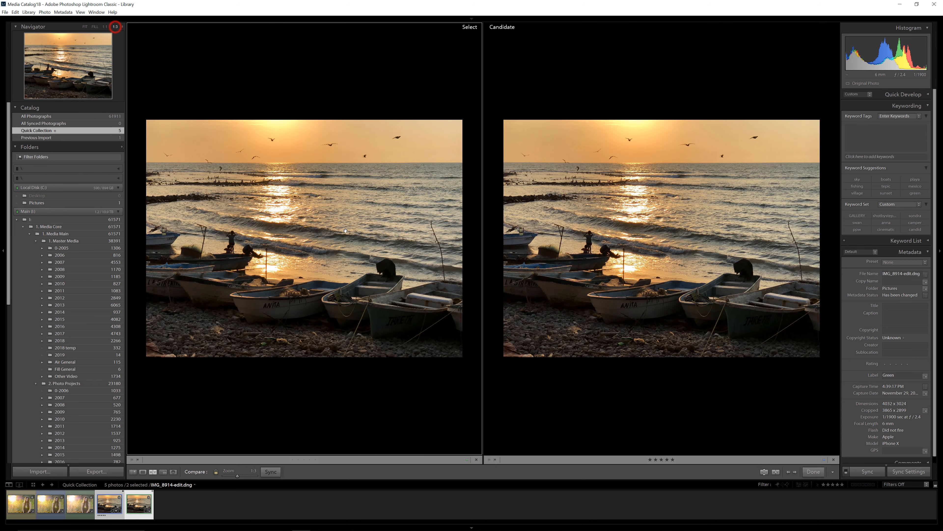
pyautogui.click(116, 28)
pyautogui.click(113, 74)
pyautogui.moveTo(433, 341); pyautogui.dragTo(339, 353)
pyautogui.moveTo(387, 182); pyautogui.dragTo(336, 228)
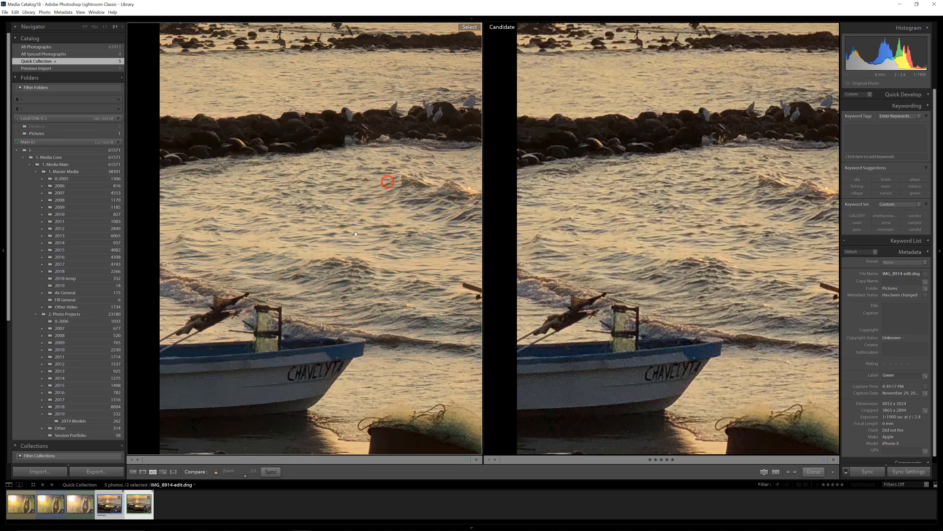
pyautogui.moveTo(433, 366); pyautogui.dragTo(390, 300)
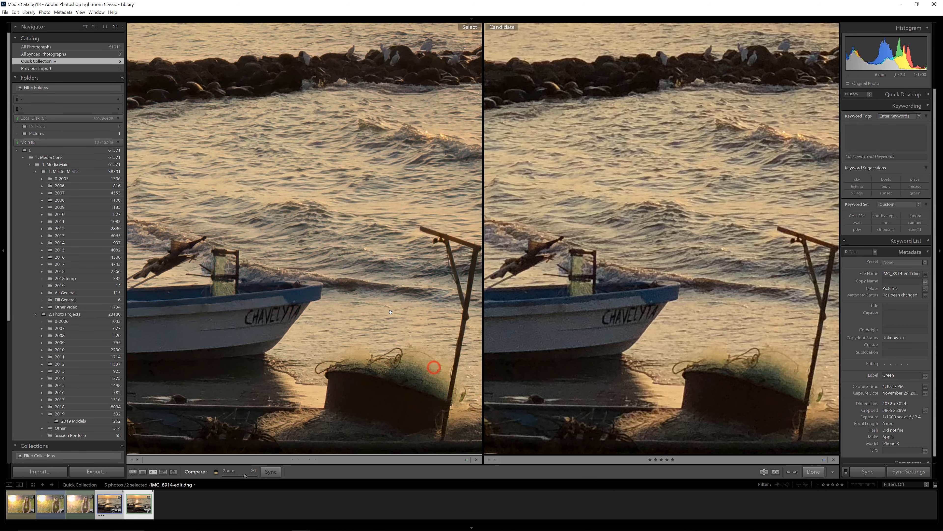
pyautogui.moveTo(393, 375); pyautogui.dragTo(367, 288)
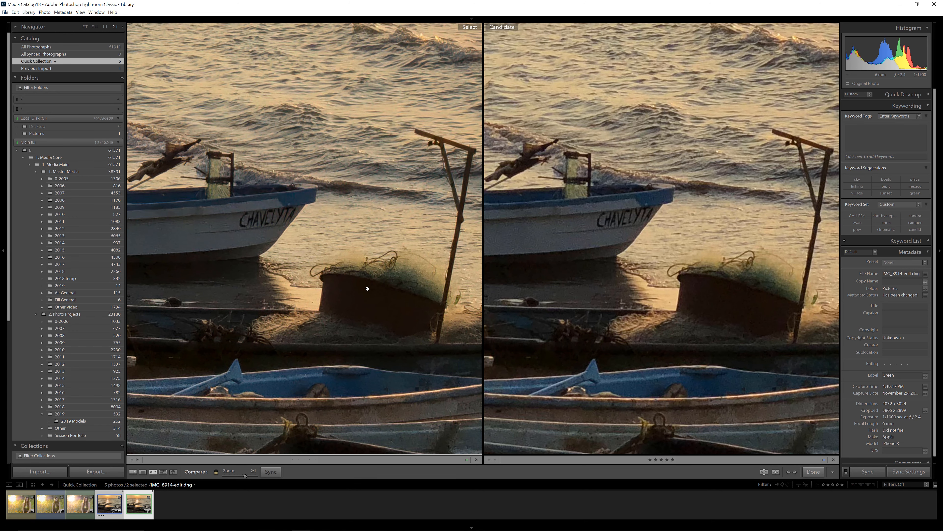
pyautogui.moveTo(309, 261); pyautogui.dragTo(371, 262)
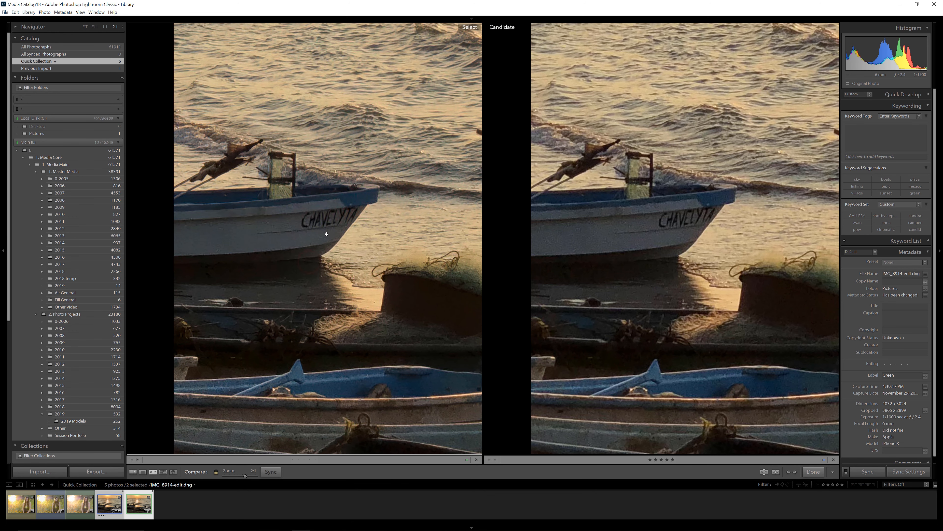
pyautogui.moveTo(295, 250); pyautogui.dragTo(396, 277)
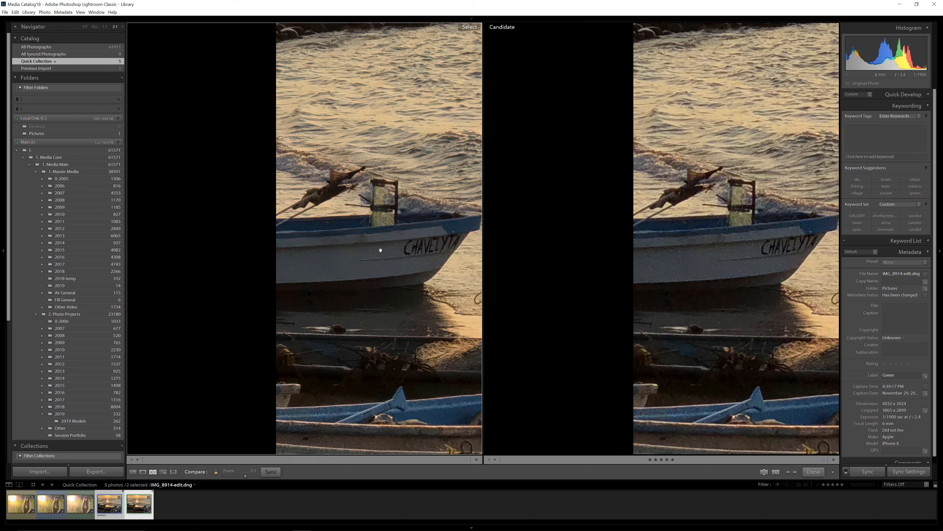
pyautogui.moveTo(740, 259); pyautogui.dragTo(696, 271)
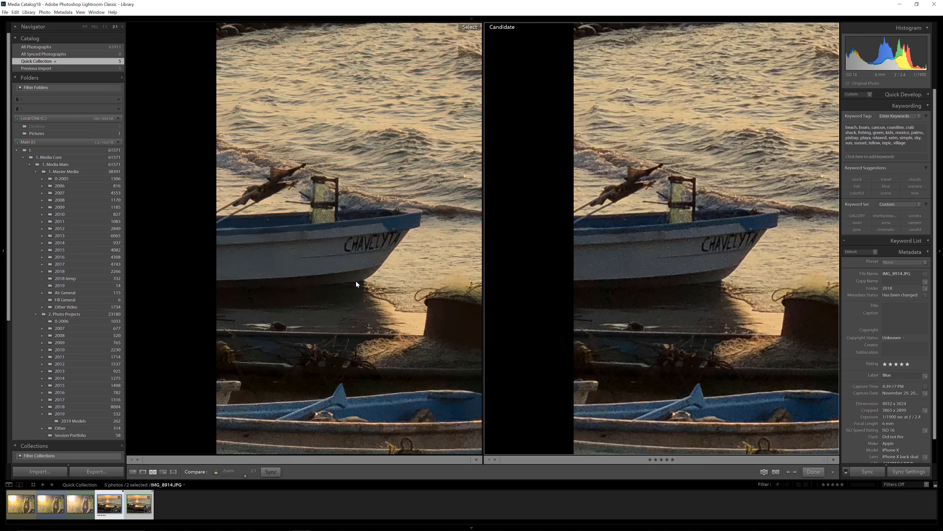
pyautogui.moveTo(302, 271); pyautogui.dragTo(397, 278)
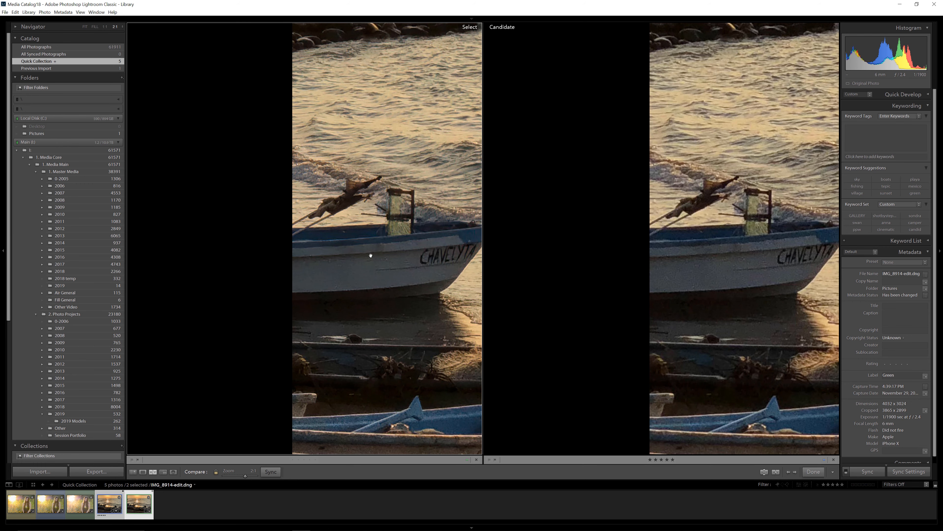
# Step: Examine the shadowed LA SIRENITA boat and the dark pebbles below the hulls at 2:1, then return to the fitted view
pyautogui.moveTo(401, 352); pyautogui.dragTo(288, 236)
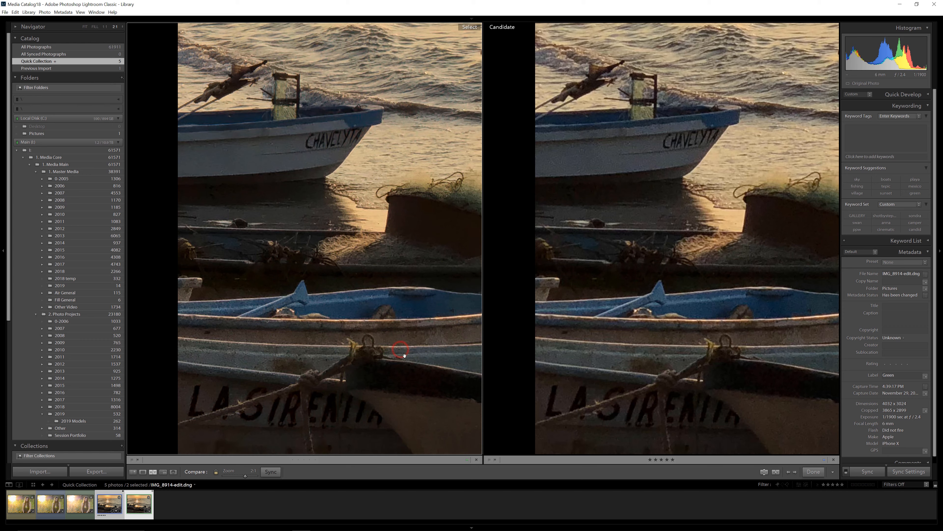
pyautogui.moveTo(406, 352); pyautogui.dragTo(358, 251)
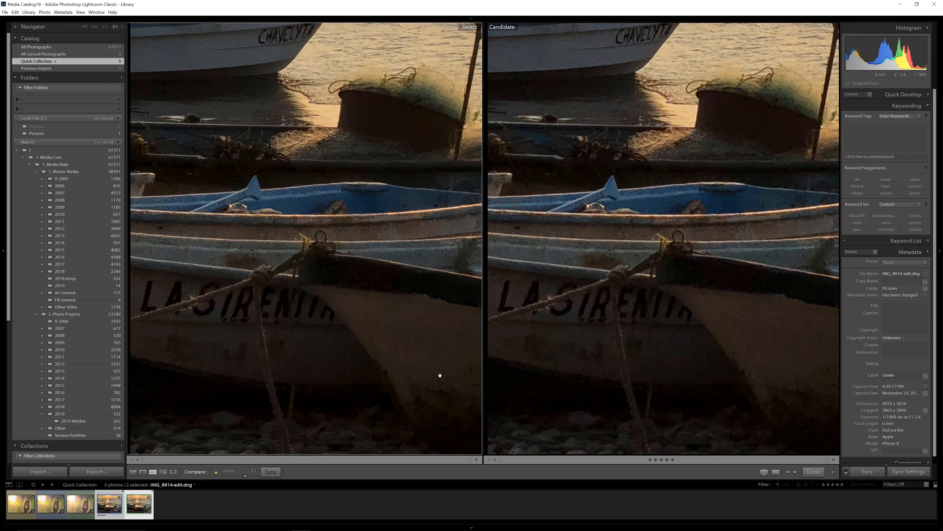
pyautogui.moveTo(304, 313); pyautogui.dragTo(419, 289)
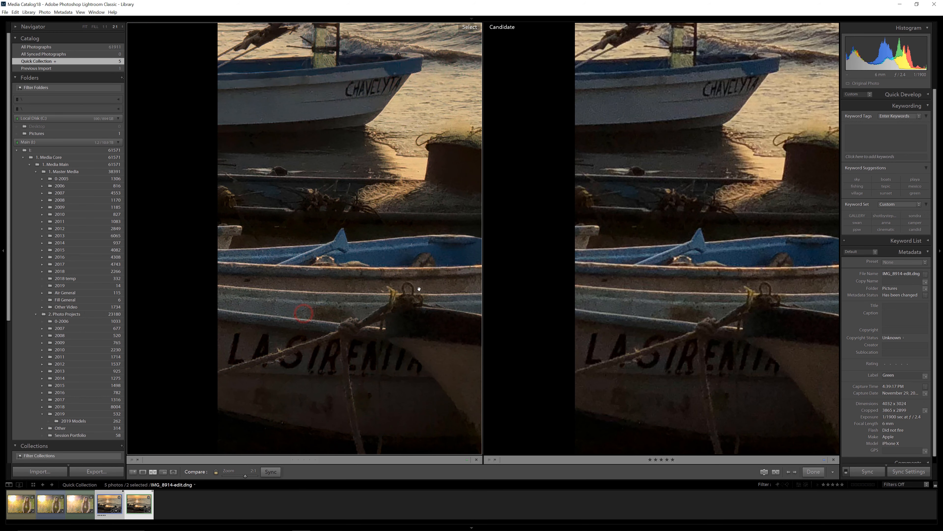
pyautogui.moveTo(428, 324); pyautogui.dragTo(368, 306)
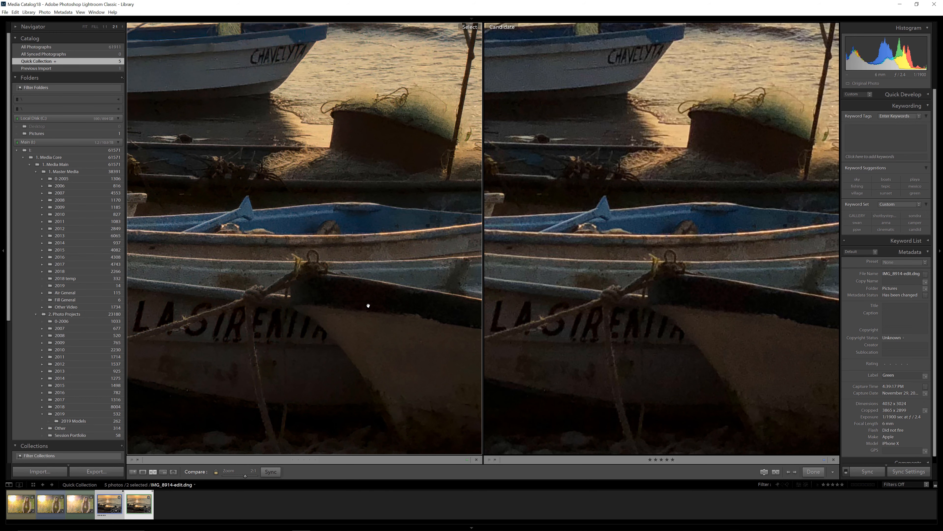
pyautogui.moveTo(415, 345); pyautogui.dragTo(264, 253)
pyautogui.moveTo(430, 378); pyautogui.dragTo(368, 251)
pyautogui.moveTo(381, 351); pyautogui.dragTo(385, 331)
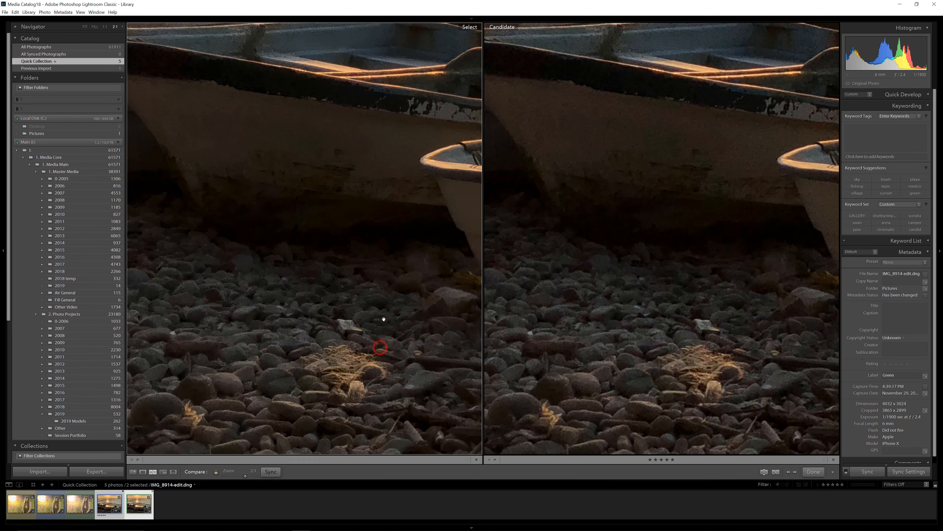
pyautogui.click(384, 319)
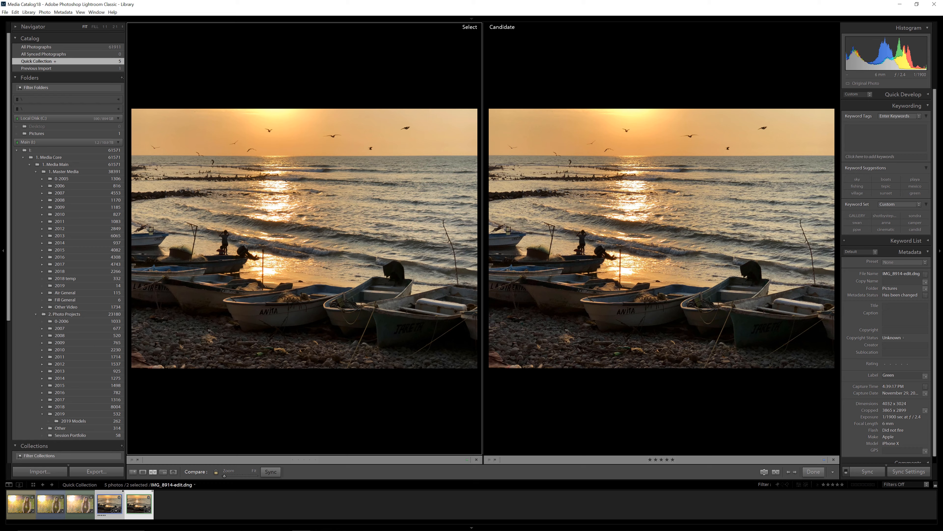
# Step: Compare the bright sun reflection on the water, the horizon and the birds at 2:1 in both versions
pyautogui.click(285, 180)
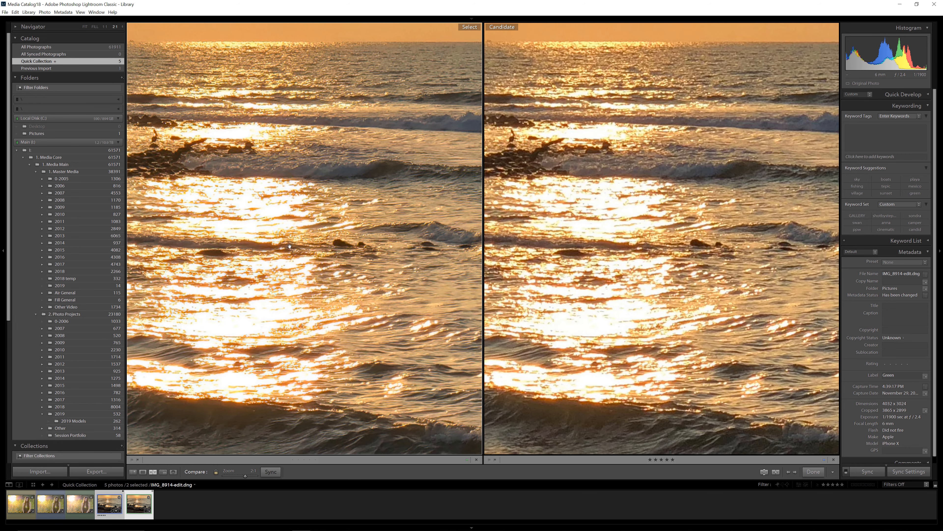
pyautogui.moveTo(289, 247); pyautogui.dragTo(397, 261)
pyautogui.moveTo(376, 193); pyautogui.dragTo(408, 281)
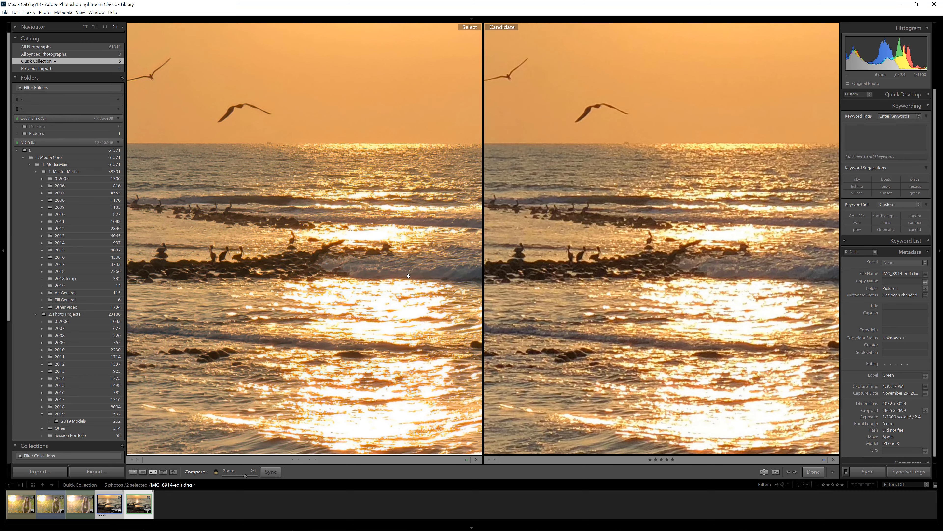
pyautogui.click(408, 276)
# Step: Compare the shadow detail in the roped boats, the ANITA hull and the pebbles at 2:1, then fit both photos again
pyautogui.click(669, 301)
pyautogui.moveTo(734, 338); pyautogui.dragTo(654, 282)
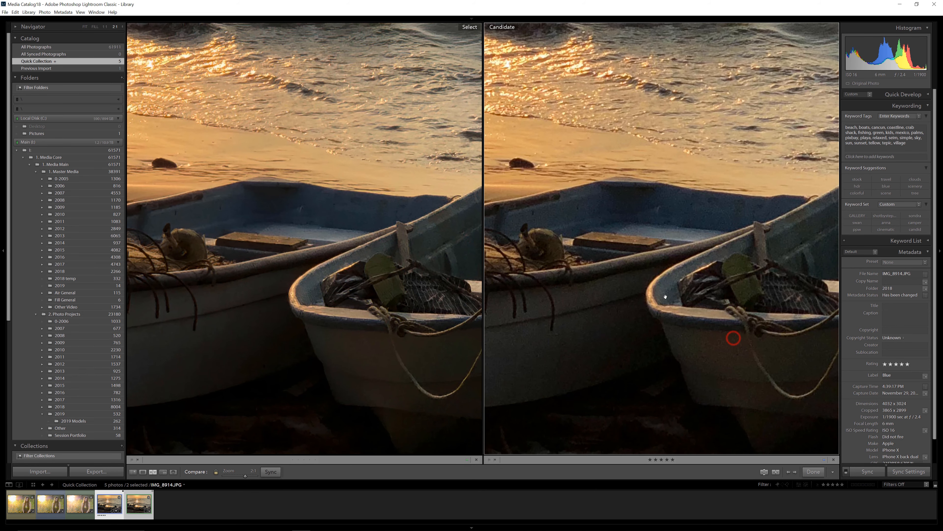
pyautogui.moveTo(682, 350); pyautogui.dragTo(592, 283)
pyautogui.moveTo(706, 338); pyautogui.dragTo(593, 298)
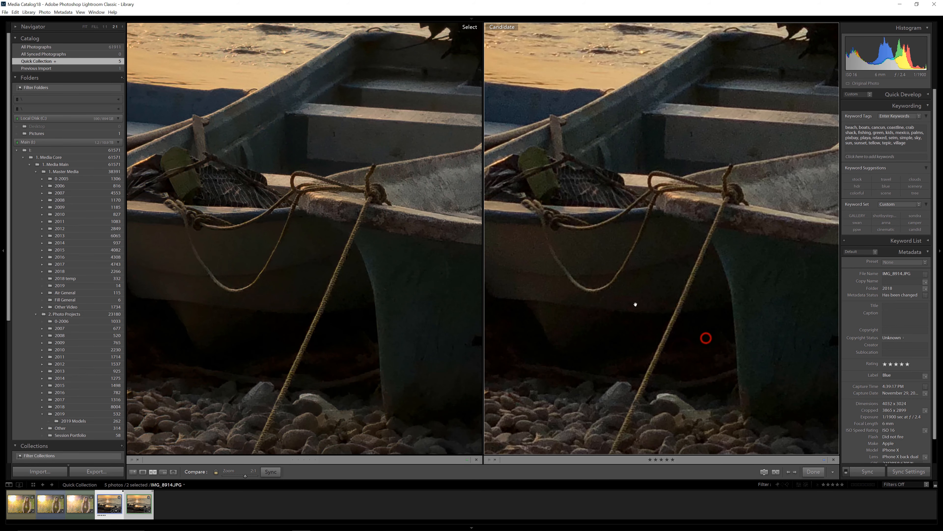
pyautogui.moveTo(695, 313); pyautogui.dragTo(613, 311)
pyautogui.click(615, 310)
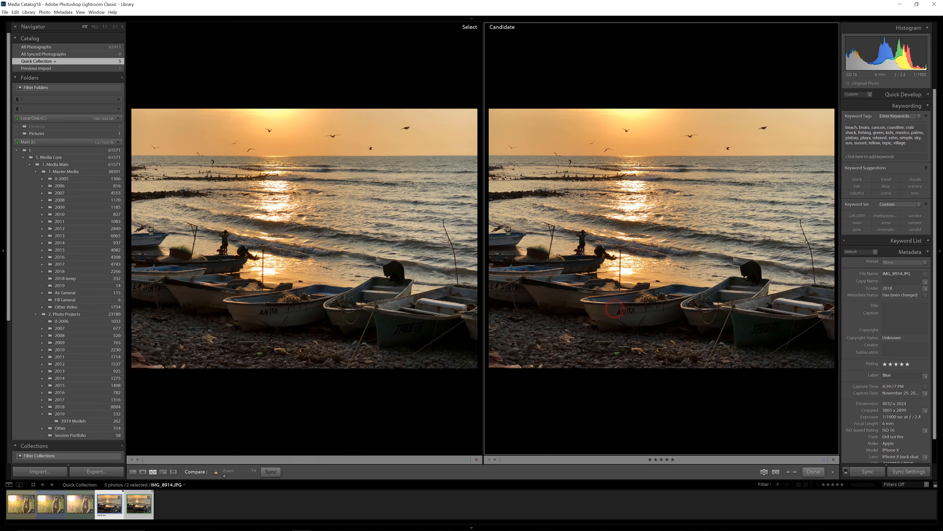
pyautogui.click(614, 309)
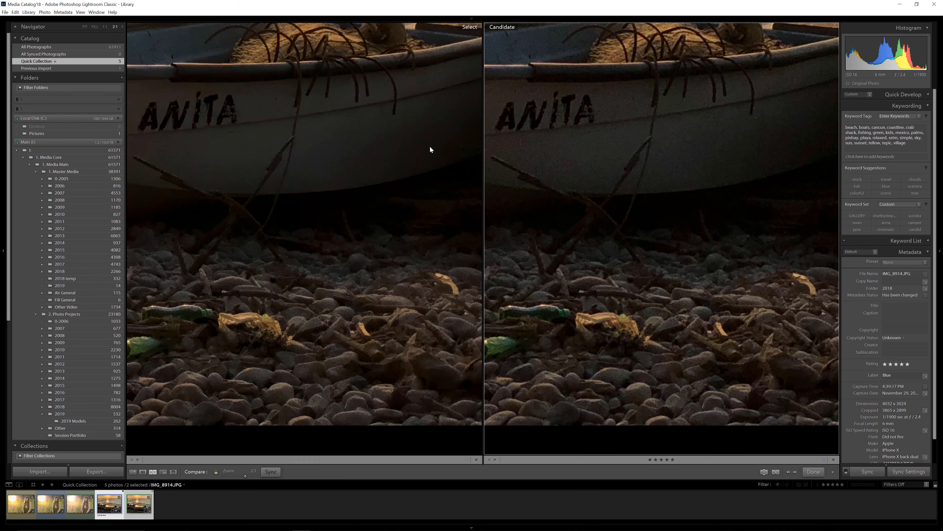
pyautogui.moveTo(394, 156); pyautogui.dragTo(399, 189)
pyautogui.click(415, 234)
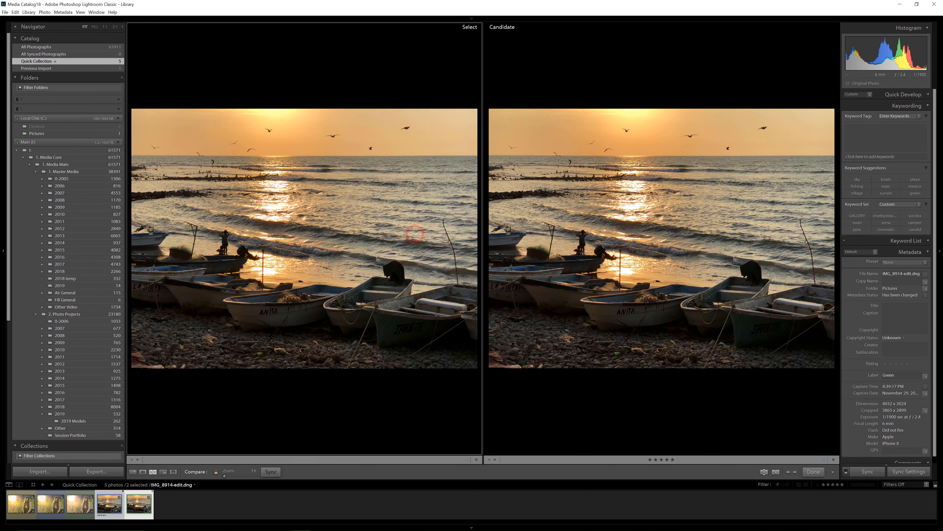
# Step: Leave Compare view, open IMG_8914.JPG in Loupe and alternate between it and IMG_8914-edit.dng
pyautogui.click(813, 471)
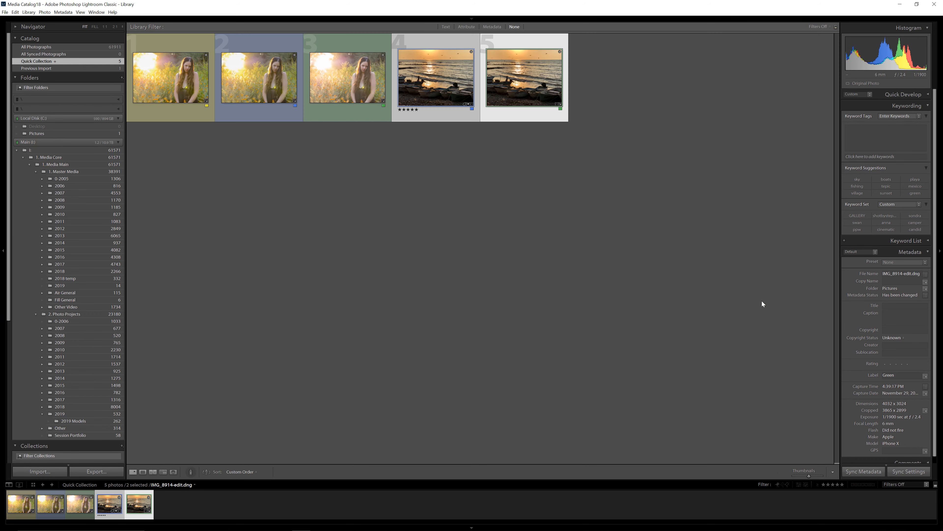
pyautogui.click(414, 211)
pyautogui.click(445, 217)
pyautogui.doubleClick(446, 66)
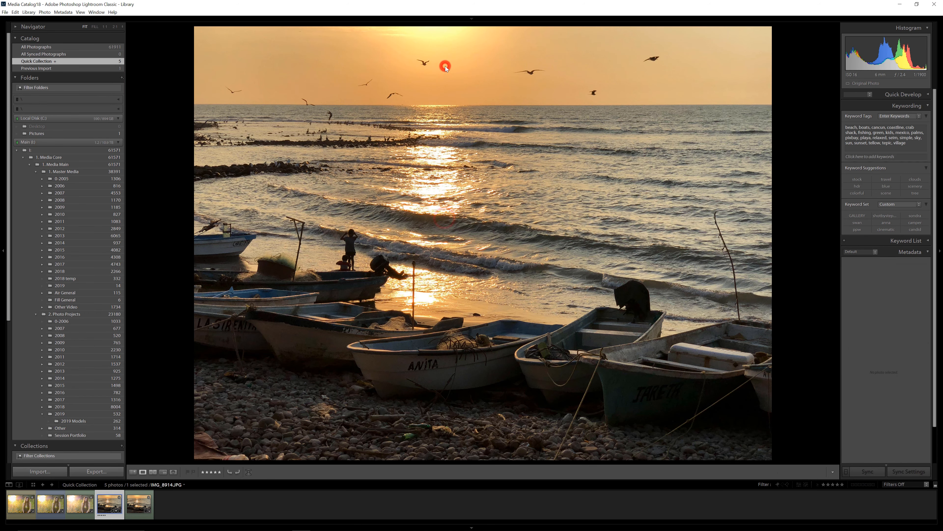
pyautogui.press('Right')
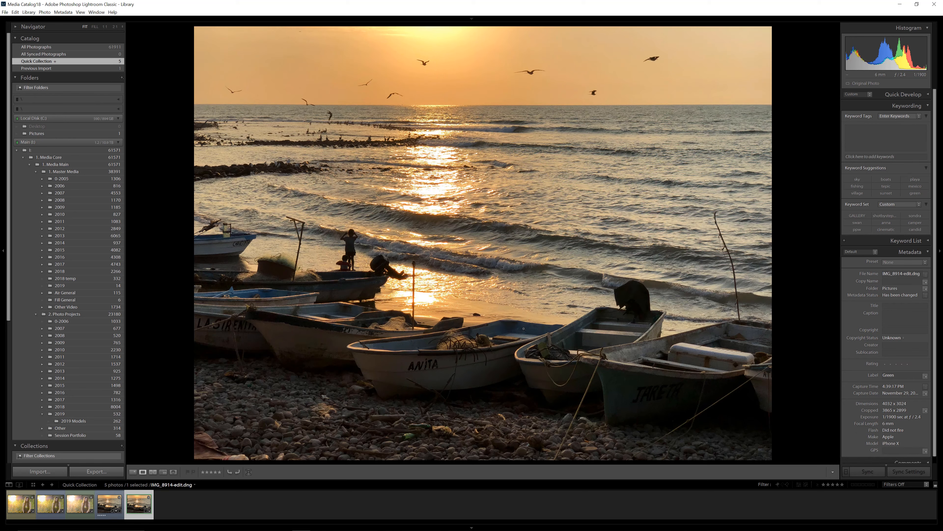
pyautogui.press('Left')
pyautogui.press('Right')
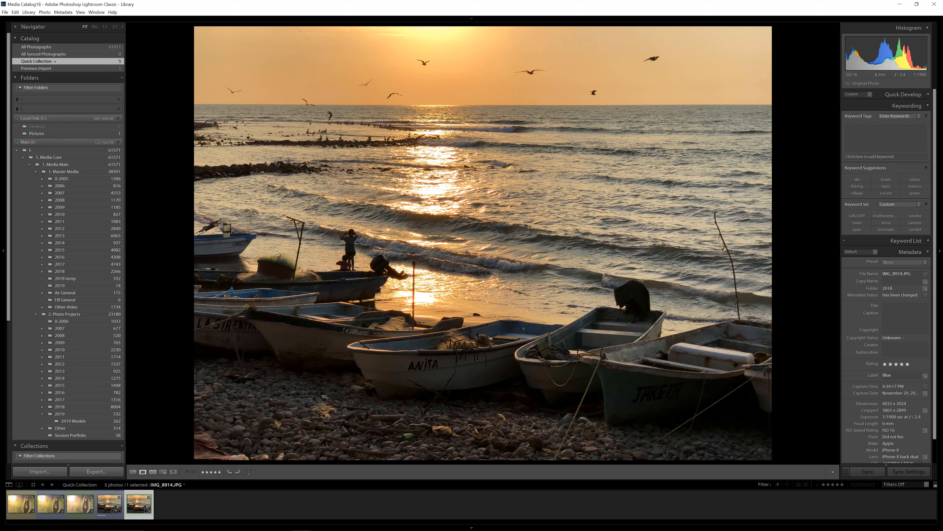
# Step: Open IMG_8914.JPG in Develop and set Highlights to -35, Shadows to +29, Clarity to +14 and Vibrance to +23
pyautogui.press('Left')
pyautogui.press('Right')
pyautogui.press('Left')
pyautogui.press('Right')
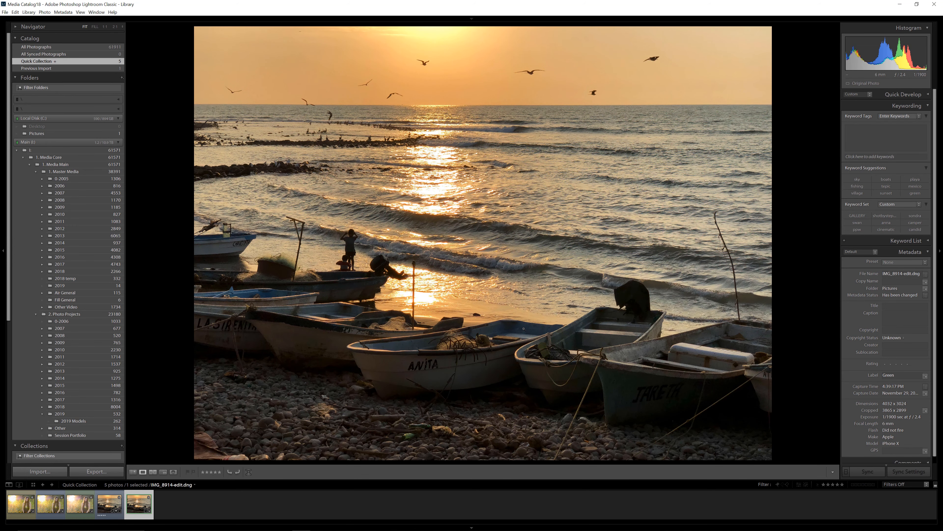
pyautogui.press('d')
pyautogui.press('Left')
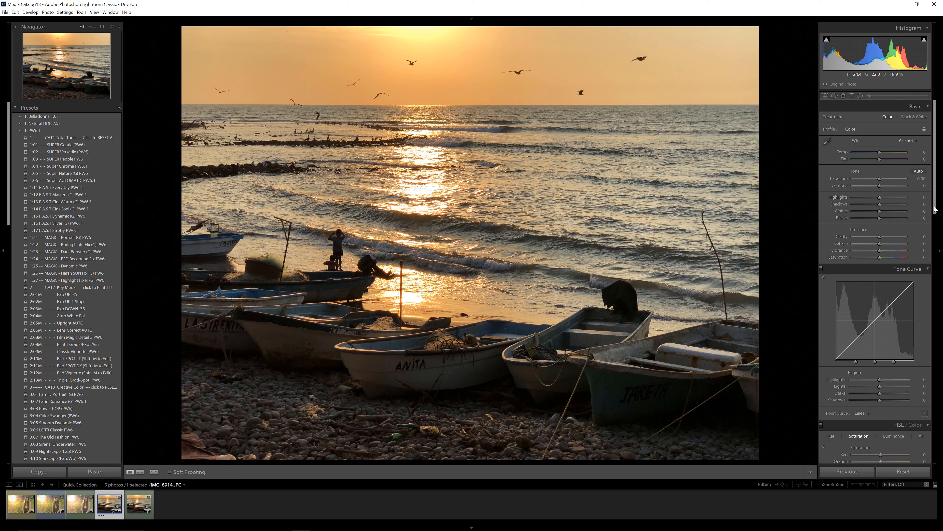
pyautogui.moveTo(880, 197)
pyautogui.mouseDown()
pyautogui.moveTo(864, 198)
pyautogui.moveTo(887, 204)
pyautogui.mouseUp()
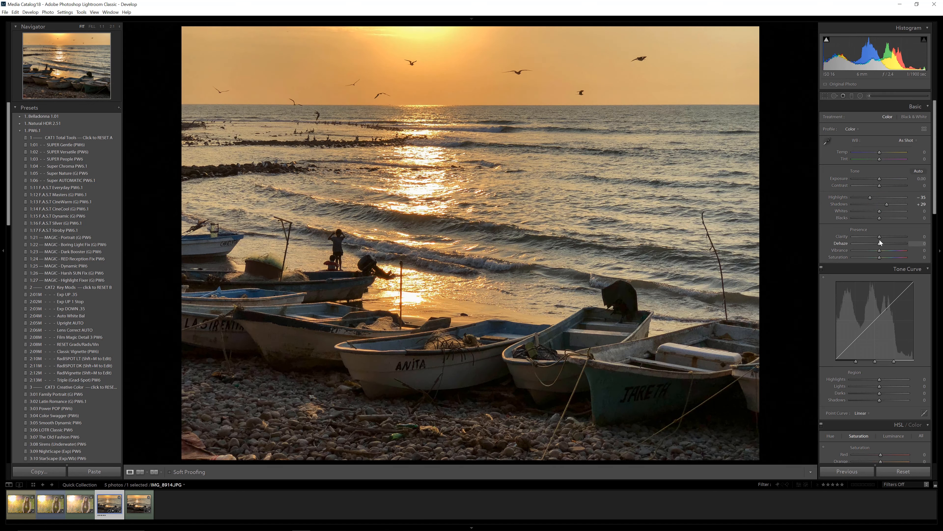
pyautogui.moveTo(879, 236); pyautogui.dragTo(886, 250)
# Step: Raise Shadows to +60, check the covered motor and the JARETH hull at 2:1, and fit the photo
pyautogui.click(637, 303)
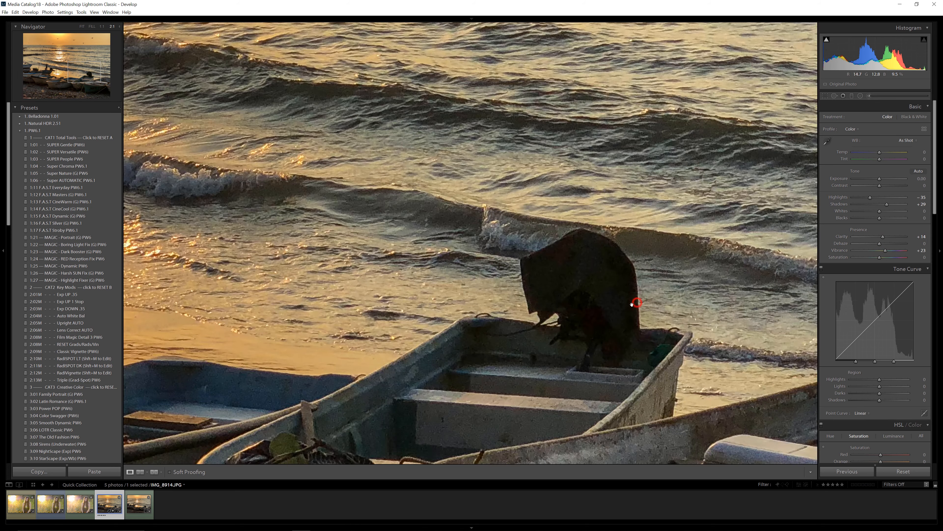
pyautogui.moveTo(714, 260); pyautogui.dragTo(650, 292)
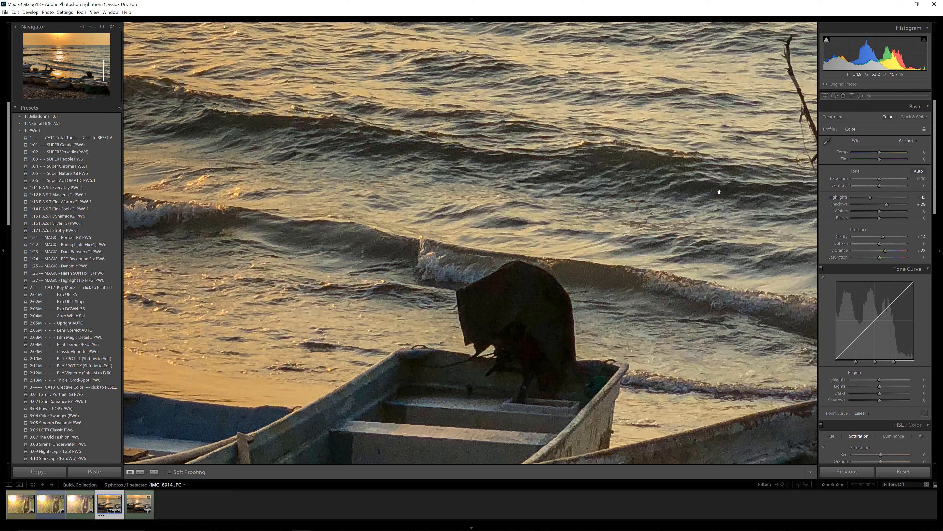
pyautogui.moveTo(887, 204); pyautogui.dragTo(920, 204)
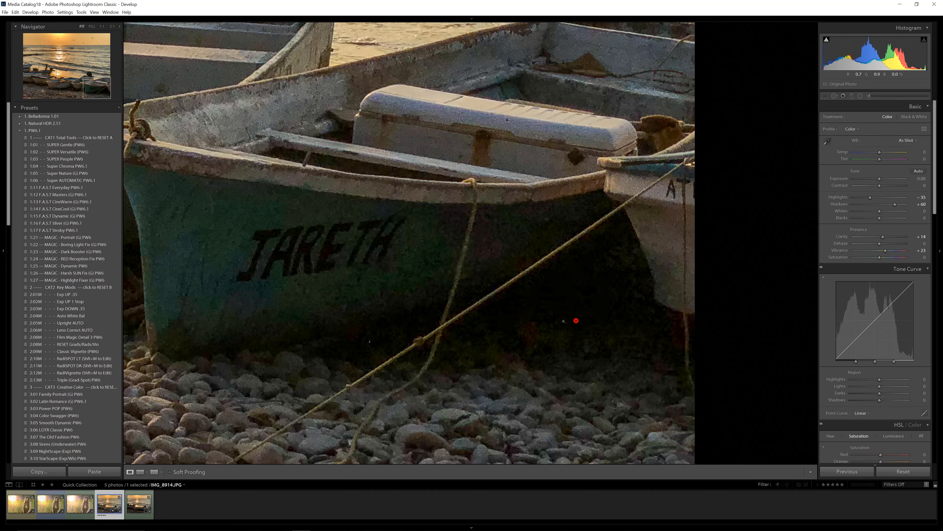
pyautogui.click(575, 321)
pyautogui.click(251, 273)
pyautogui.click(323, 284)
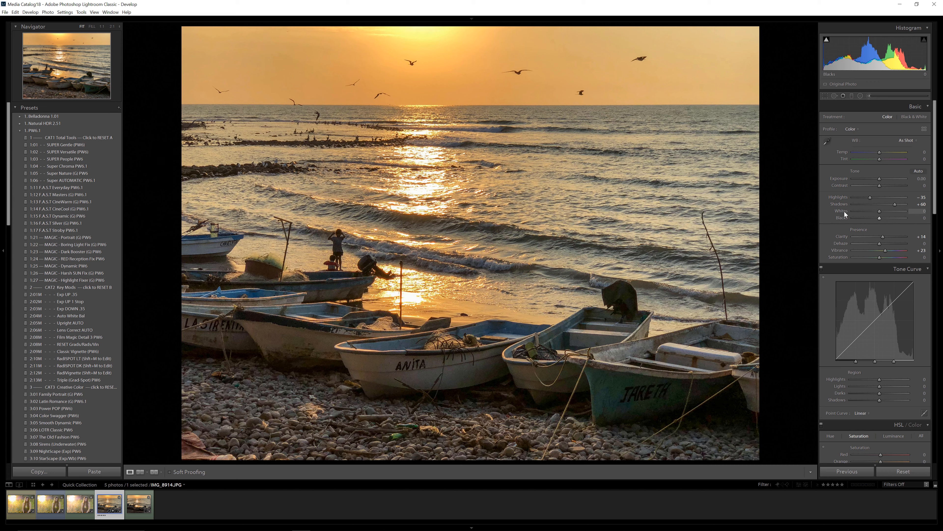
# Step: Try Shadows at 0 and at +100, checking the two children at 2:1, and undo both changes
pyautogui.doubleClick(844, 203)
pyautogui.hotkey('ctrl', 'z')
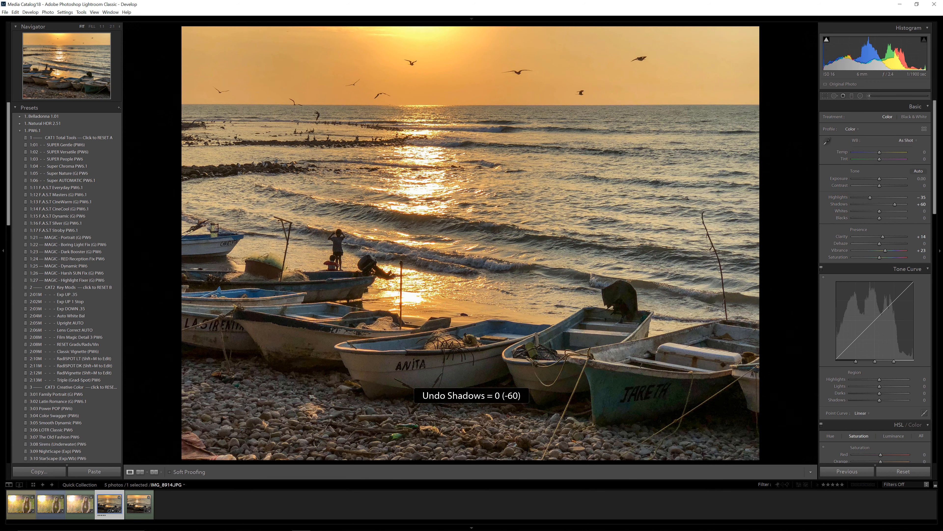
pyautogui.click(336, 253)
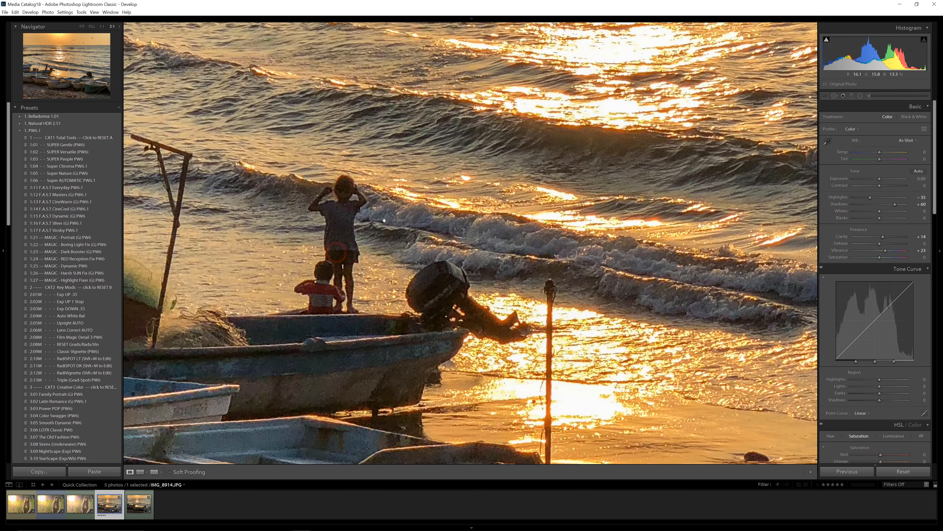
pyautogui.moveTo(899, 206); pyautogui.dragTo(932, 206)
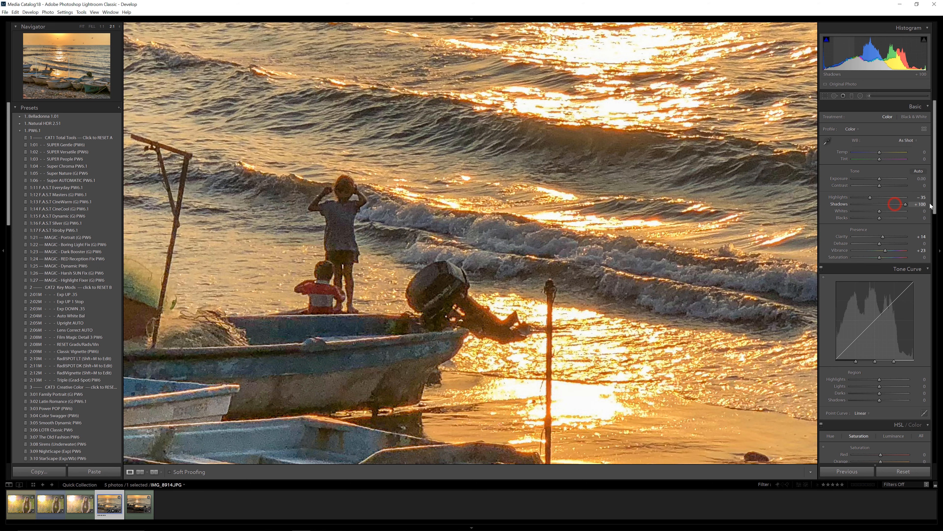
pyautogui.click(333, 259)
pyautogui.hotkey('ctrl', 'z')
# Step: Copy all develop settings from IMG_8914.JPG to IMG_8914-edit.dng and show both photos in Compare view
pyautogui.hotkey('ctrl', 'shift', 'c')
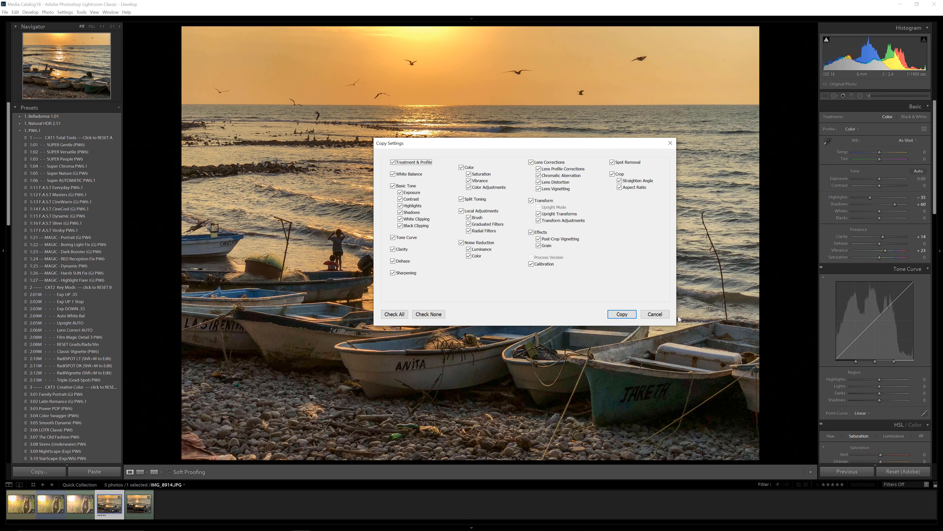
pyautogui.click(664, 315)
pyautogui.hotkey('ctrl', 'shift', 'c')
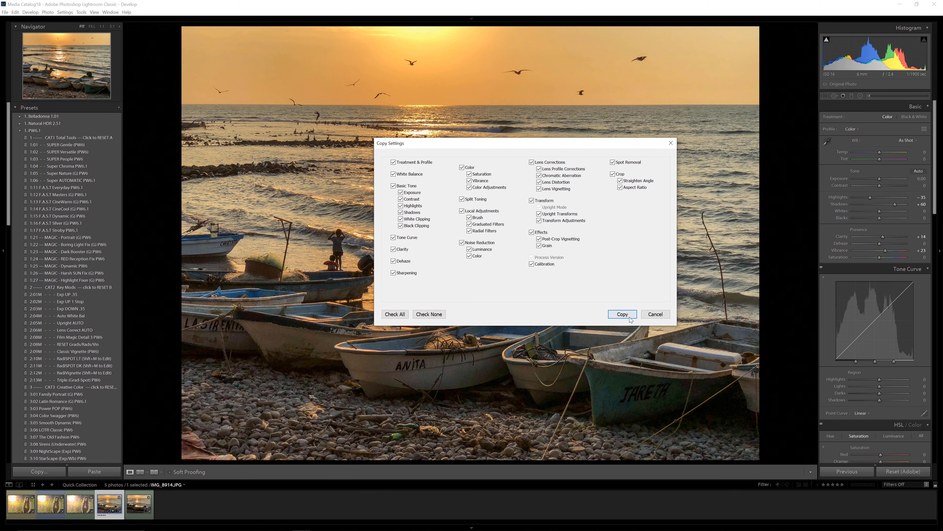
pyautogui.click(623, 314)
pyautogui.press('c')
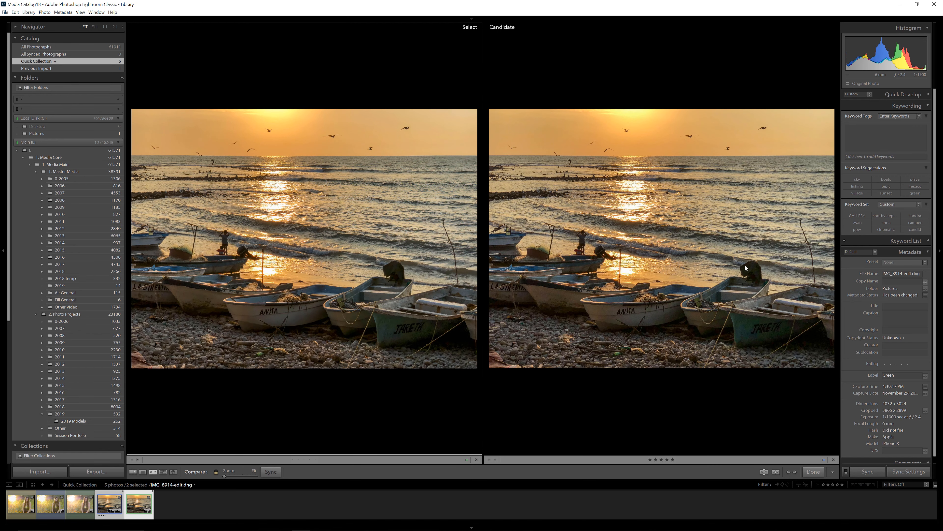
# Step: Compare the shadow detail in the covered outboard motor and the boat interior at 2:1 in both versions
pyautogui.click(701, 418)
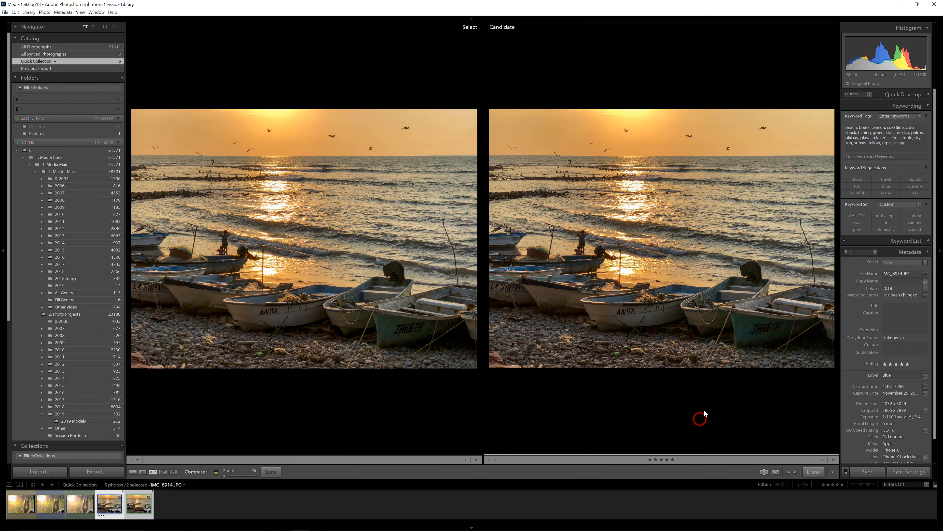
pyautogui.click(706, 403)
pyautogui.click(390, 274)
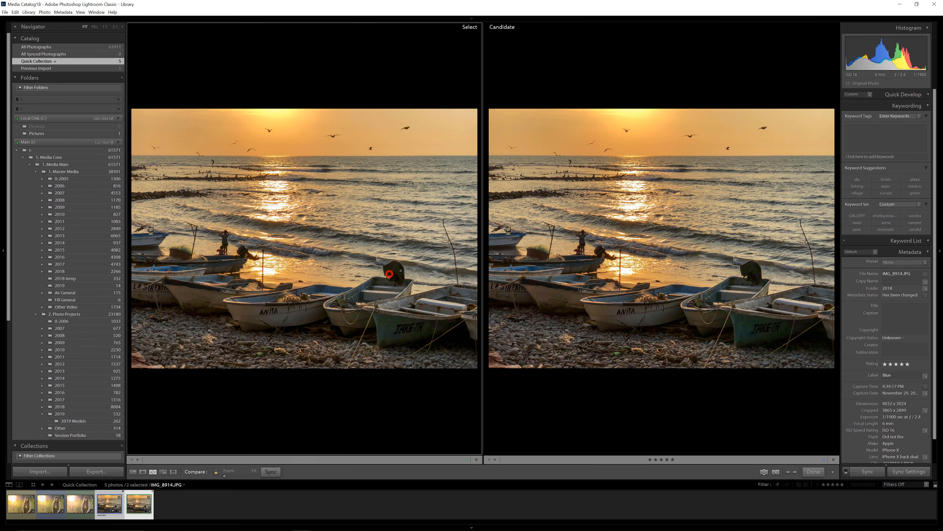
pyautogui.click(400, 270)
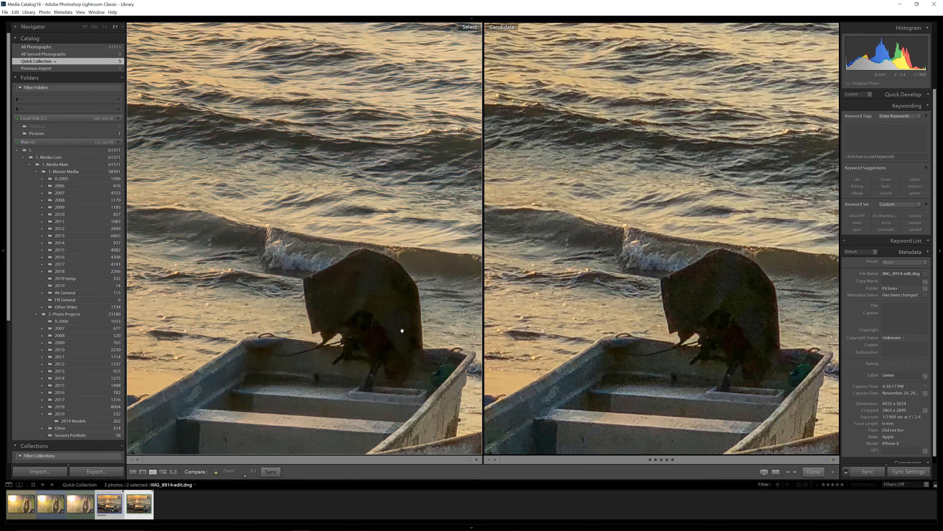
pyautogui.moveTo(400, 336); pyautogui.dragTo(379, 300)
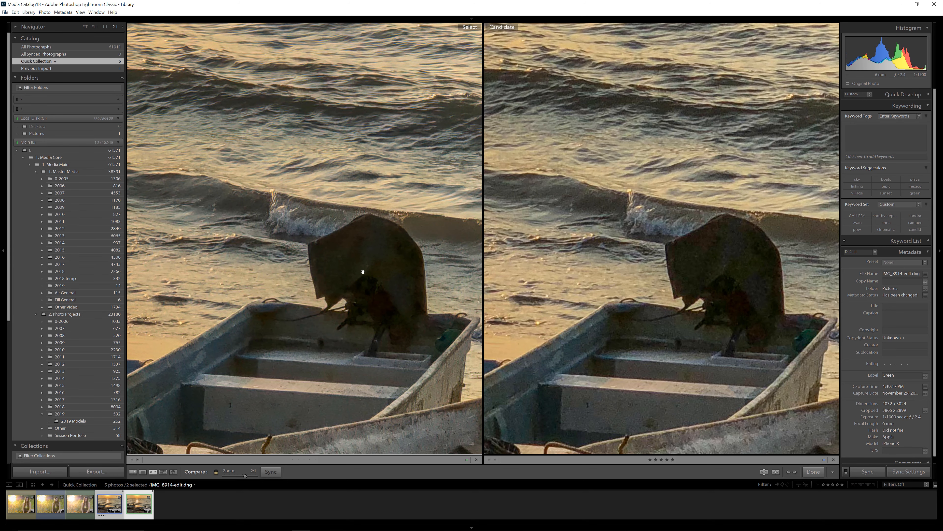
pyautogui.moveTo(423, 275); pyautogui.dragTo(368, 283)
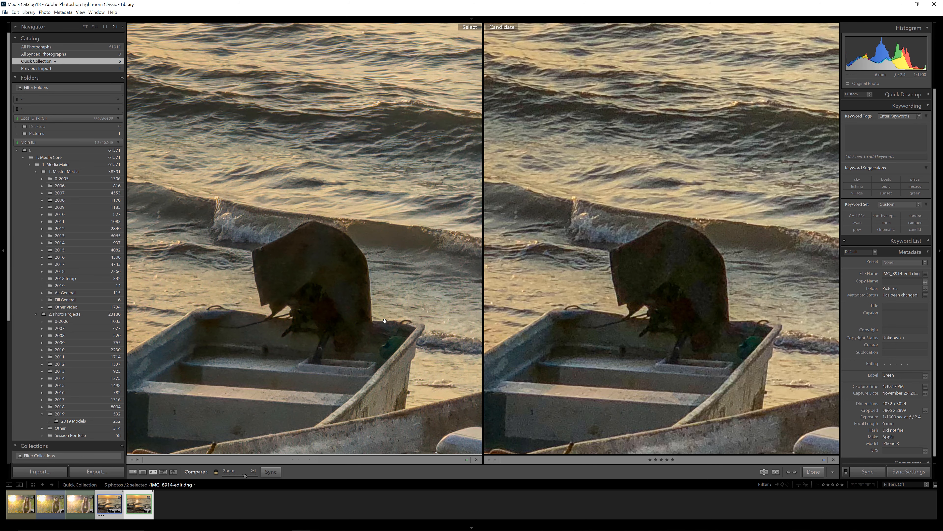
pyautogui.moveTo(346, 311); pyautogui.dragTo(322, 269)
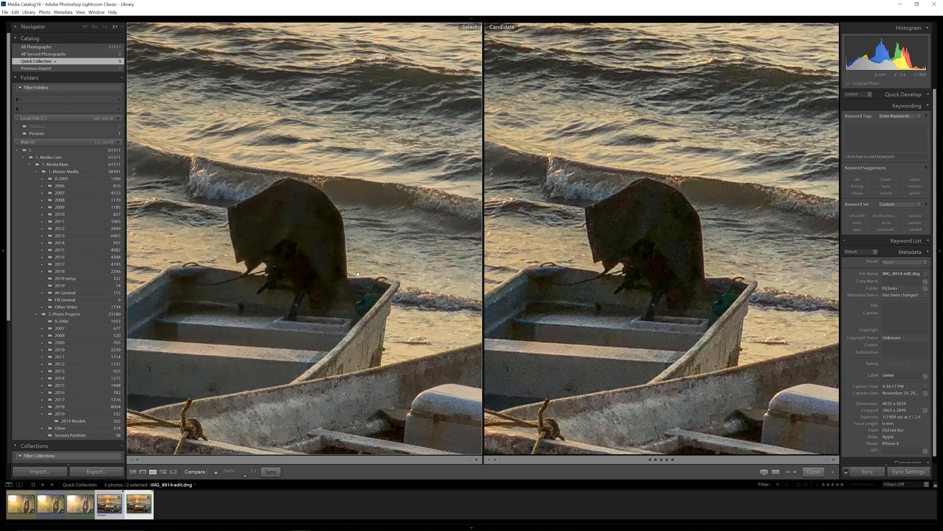
pyautogui.moveTo(766, 227); pyautogui.dragTo(723, 234)
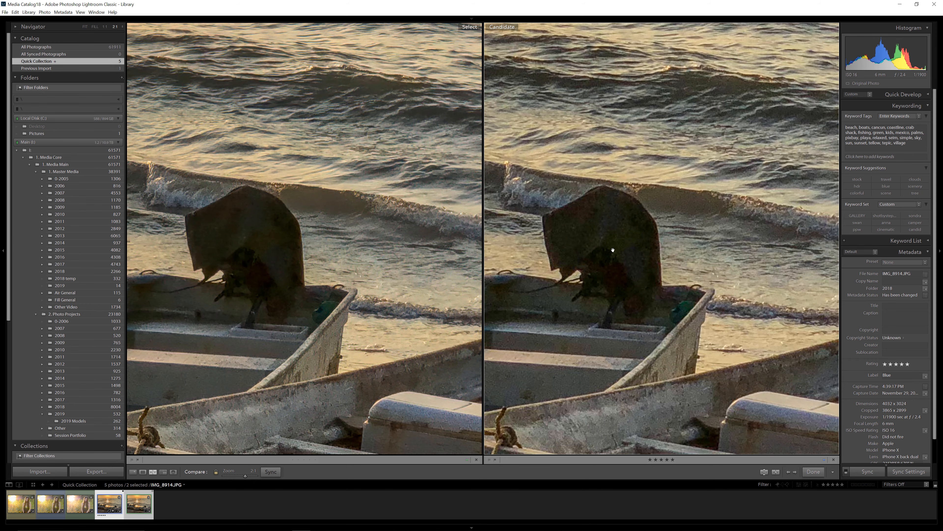
pyautogui.moveTo(287, 278); pyautogui.dragTo(460, 187)
pyautogui.moveTo(389, 210); pyautogui.dragTo(354, 276)
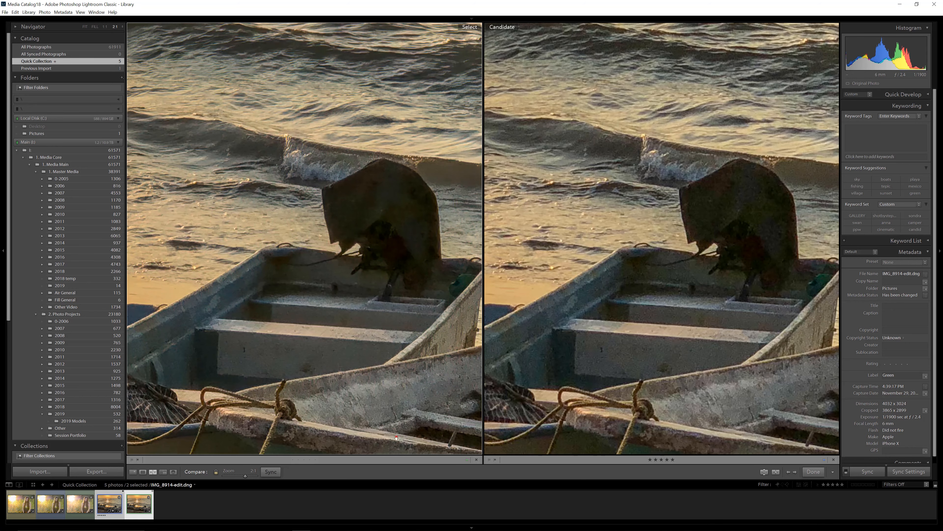
# Step: Compare the JARETH hull, the dark area beneath it and the pebbles at 2:1 in both versions
pyautogui.moveTo(396, 438); pyautogui.dragTo(257, 124)
pyautogui.moveTo(383, 286); pyautogui.dragTo(271, 305)
pyautogui.moveTo(404, 286); pyautogui.dragTo(300, 298)
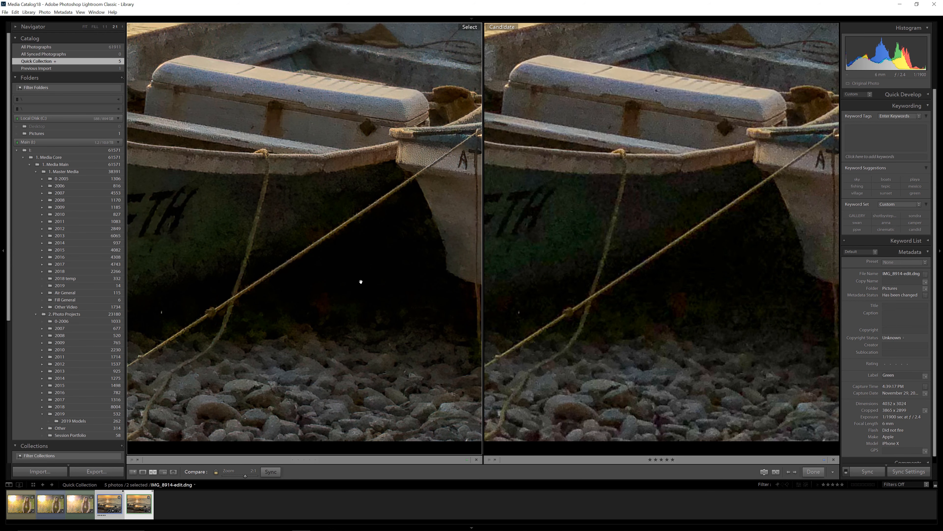
pyautogui.moveTo(335, 162); pyautogui.dragTo(441, 305)
pyautogui.moveTo(356, 198); pyautogui.dragTo(412, 276)
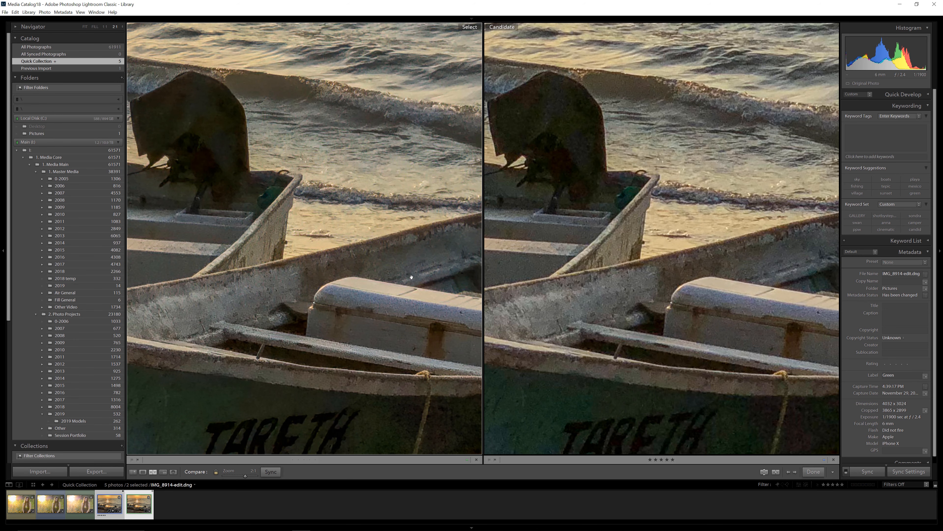
# Step: Compare the sun reflection beside the ANITA boat and the two children on the boat at 2:1 in both versions
pyautogui.moveTo(255, 229); pyautogui.dragTo(393, 250)
pyautogui.moveTo(218, 145); pyautogui.dragTo(473, 225)
pyautogui.moveTo(226, 232); pyautogui.dragTo(495, 226)
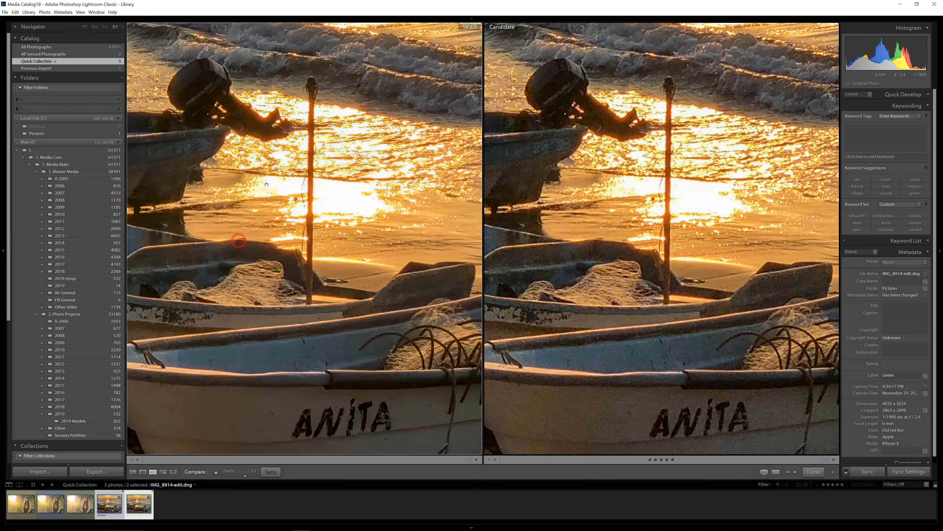
pyautogui.moveTo(267, 185); pyautogui.dragTo(436, 294)
pyautogui.moveTo(327, 182)
pyautogui.mouseDown()
pyautogui.moveTo(378, 243)
pyautogui.moveTo(388, 232)
pyautogui.mouseUp()
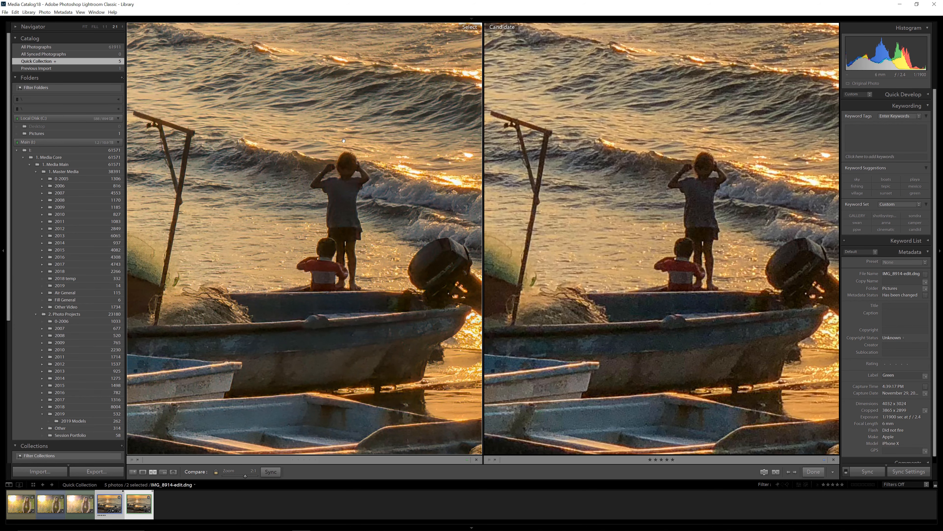
pyautogui.moveTo(329, 192)
pyautogui.mouseDown()
pyautogui.moveTo(362, 221)
pyautogui.moveTo(358, 209)
pyautogui.mouseUp()
pyautogui.moveTo(383, 335); pyautogui.dragTo(379, 292)
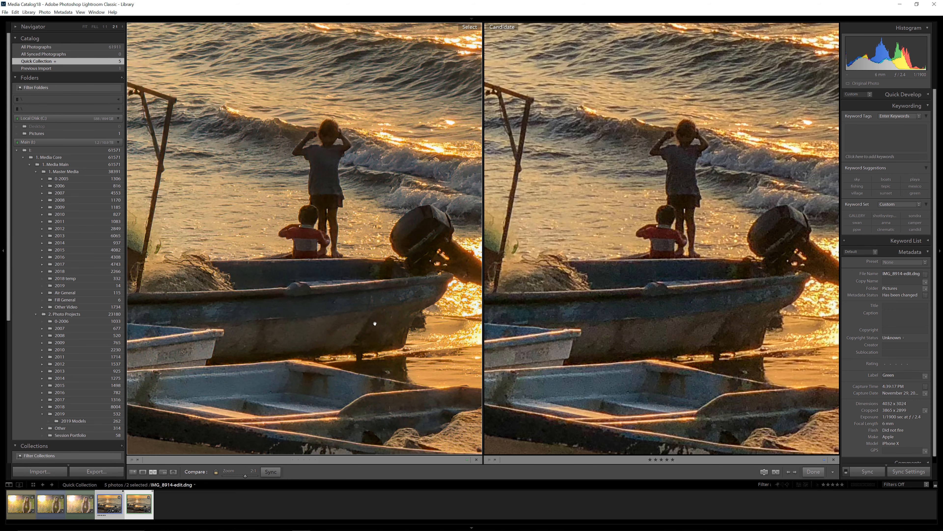
pyautogui.moveTo(390, 347); pyautogui.dragTo(384, 296)
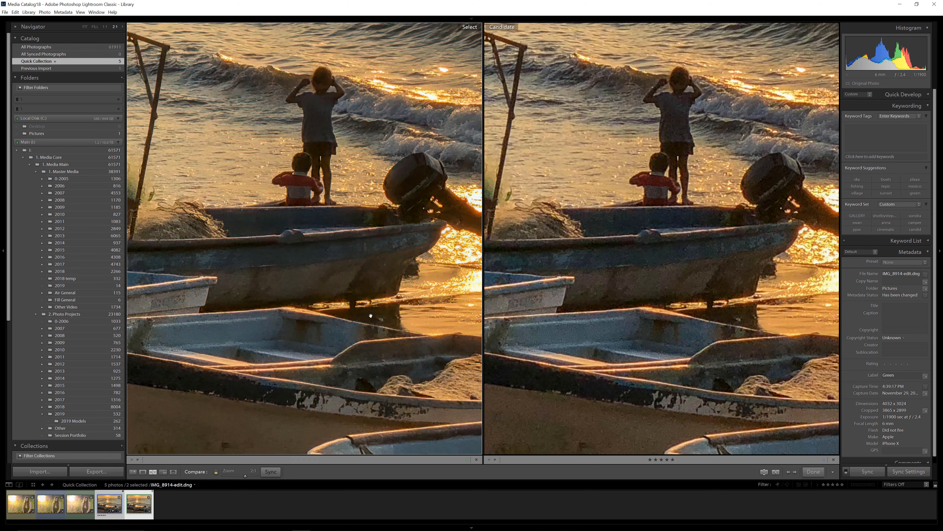
pyautogui.moveTo(359, 190); pyautogui.dragTo(375, 267)
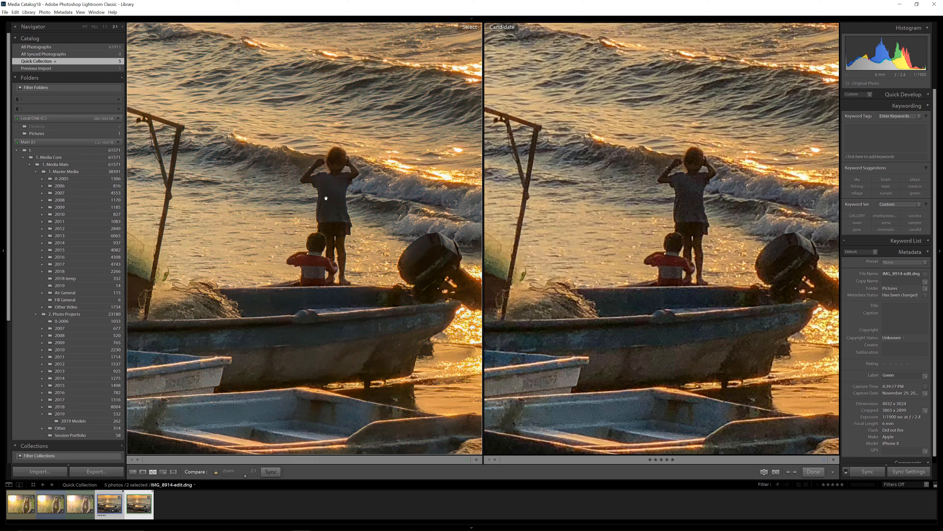
# Step: Compare the birds on the rocks at 2:1, fit both photos, and re-examine the JARETH boat and covered motor at 2:1
pyautogui.moveTo(290, 195); pyautogui.dragTo(364, 257)
pyautogui.moveTo(358, 152); pyautogui.dragTo(332, 307)
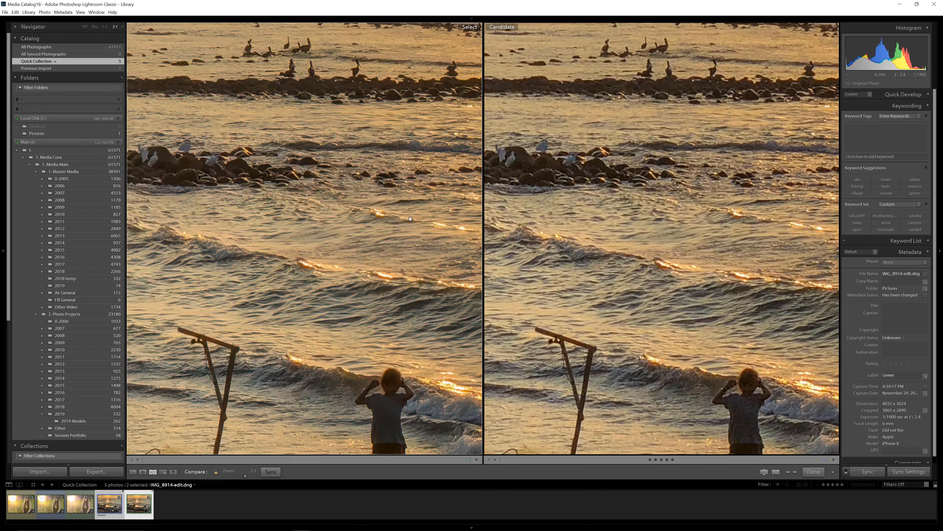
pyautogui.moveTo(426, 289); pyautogui.dragTo(360, 190)
pyautogui.click(351, 309)
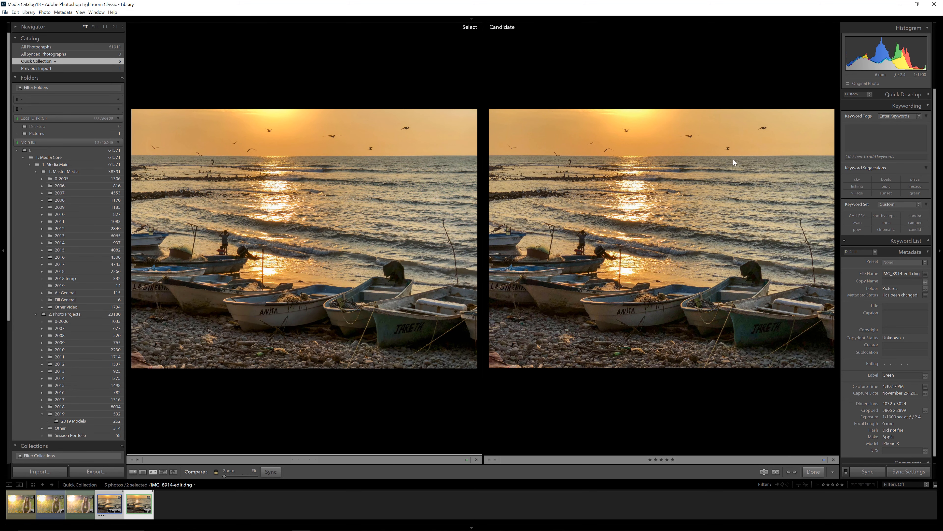
pyautogui.click(387, 355)
pyautogui.moveTo(397, 155); pyautogui.dragTo(334, 318)
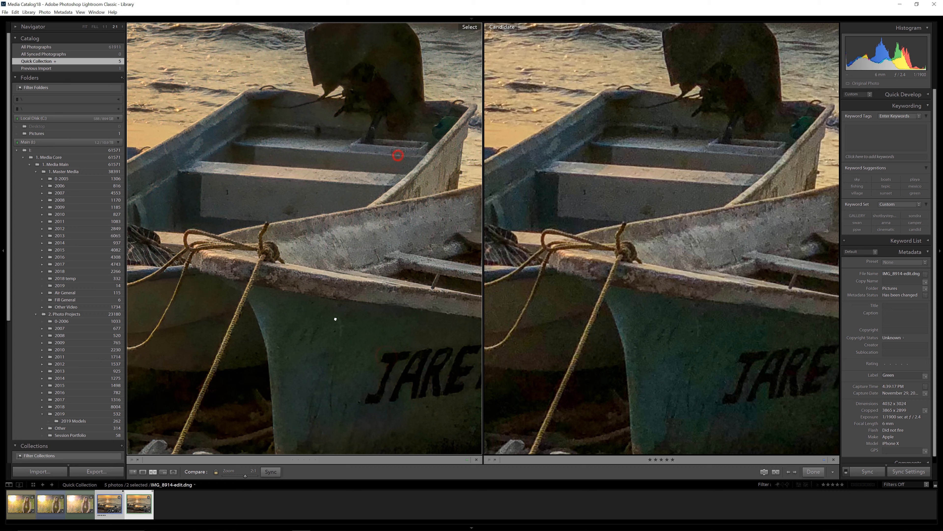
pyautogui.moveTo(353, 184); pyautogui.dragTo(390, 291)
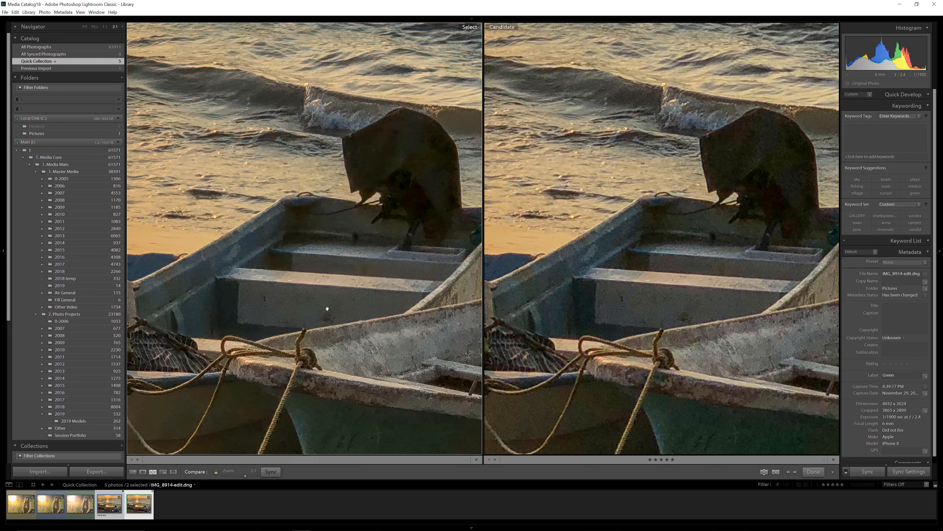
pyautogui.moveTo(373, 290); pyautogui.dragTo(230, 366)
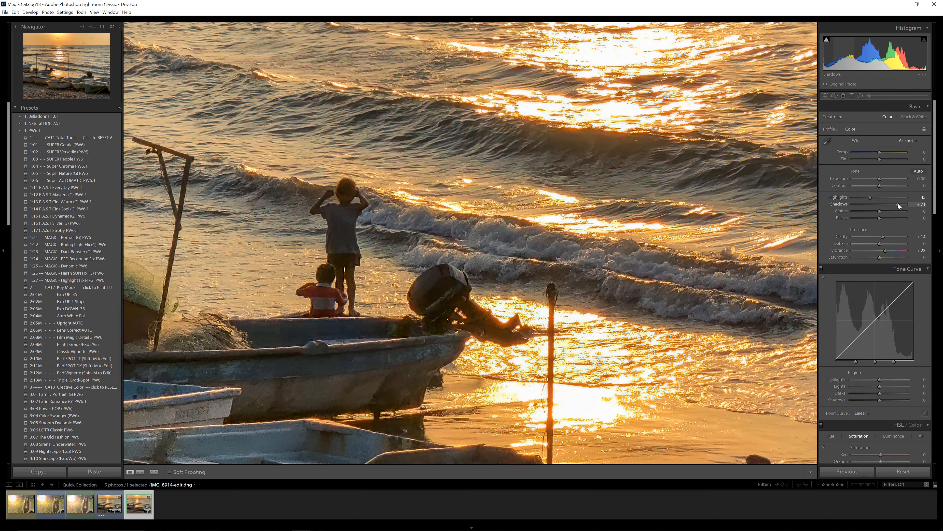
# Step: In Develop, test Shadows at +100 on IMG_8914-edit.dng, inspect the boats, and reset Shadows to 0
pyautogui.moveTo(897, 203); pyautogui.dragTo(925, 203)
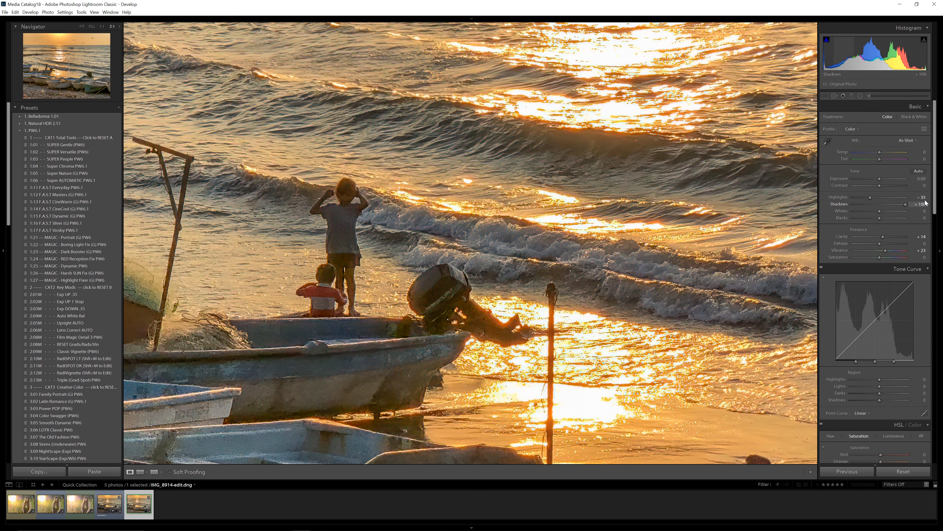
pyautogui.moveTo(391, 388); pyautogui.dragTo(542, 264)
pyautogui.doubleClick(839, 204)
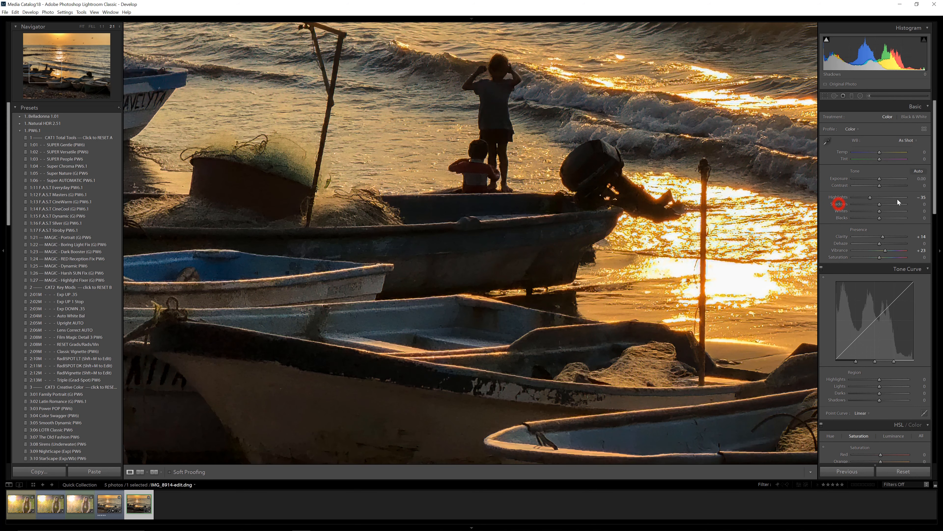
# Step: Try Exposure at -1.20 on IMG_8914-edit.dng, check the bright sun reflection, and reset Exposure
pyautogui.moveTo(879, 178)
pyautogui.mouseDown()
pyautogui.moveTo(888, 179)
pyautogui.moveTo(873, 180)
pyautogui.mouseUp()
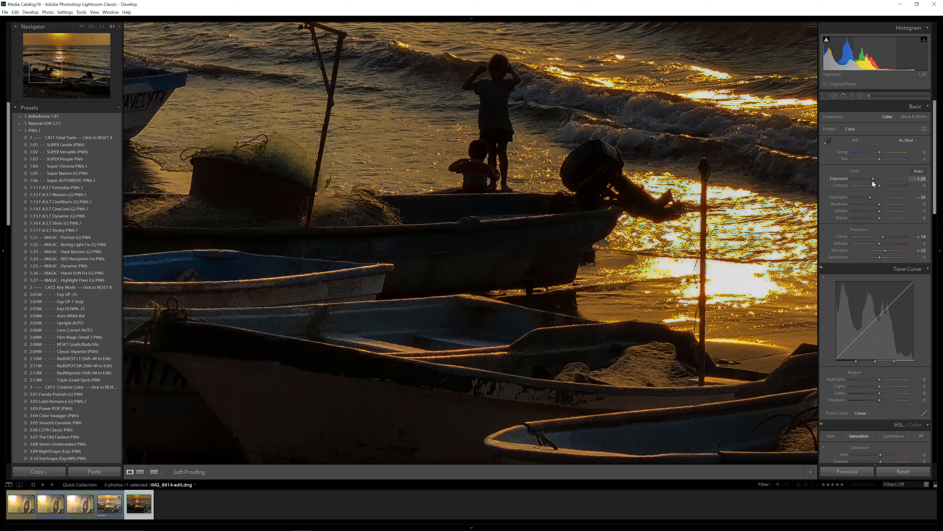
pyautogui.moveTo(751, 275); pyautogui.dragTo(612, 279)
pyautogui.doubleClick(840, 179)
# Step: Test Highlights at -51 on IMG_8914-edit.dng, reset Highlights to 0, fit the photo and open IMG_8914.JPG
pyautogui.moveTo(866, 198)
pyautogui.mouseDown()
pyautogui.moveTo(846, 198)
pyautogui.moveTo(866, 199)
pyautogui.mouseUp()
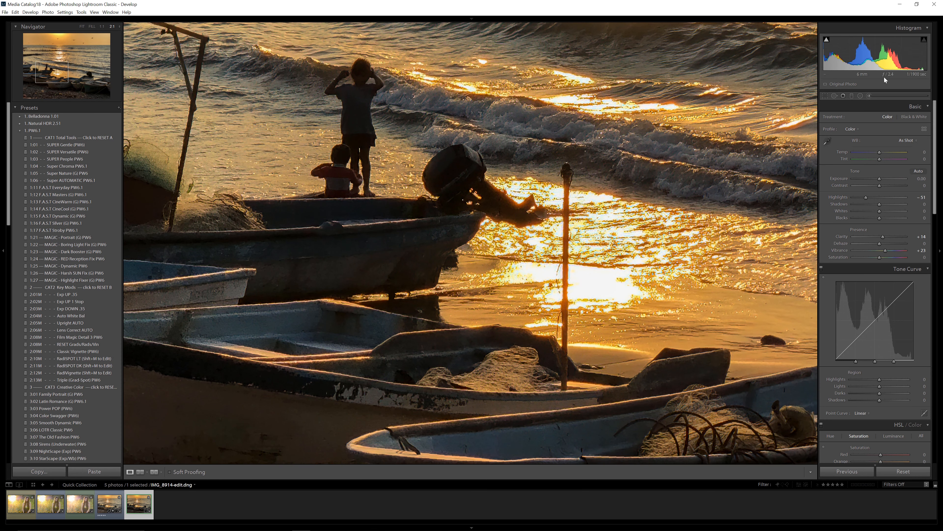
pyautogui.moveTo(924, 44)
pyautogui.doubleClick(838, 197)
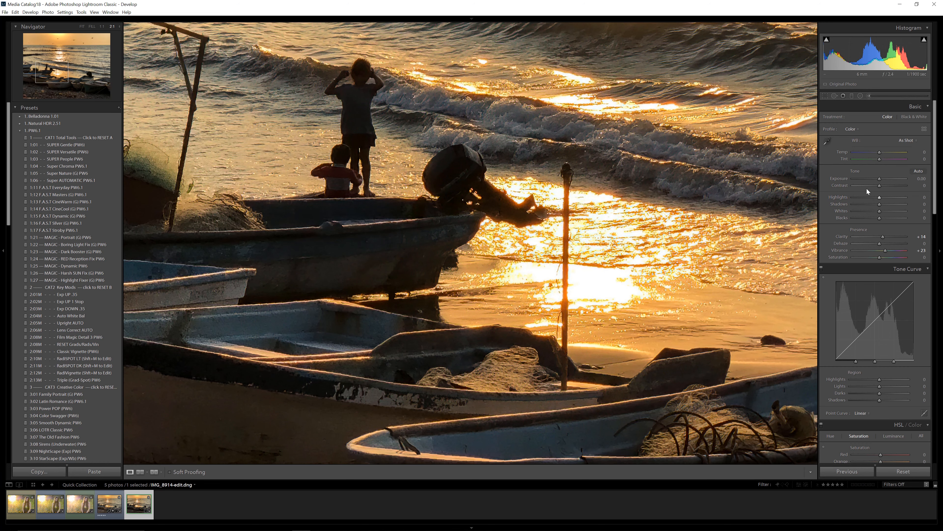
pyautogui.click(588, 259)
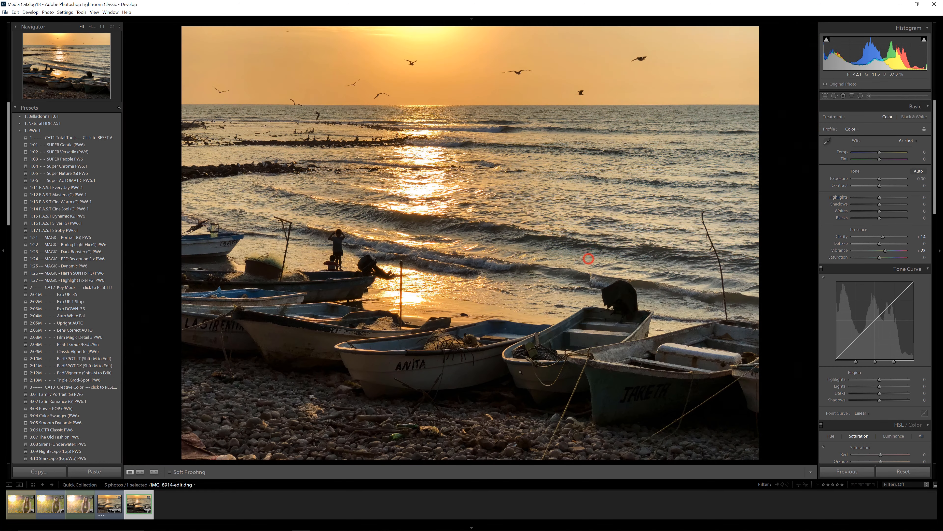
pyautogui.click(108, 504)
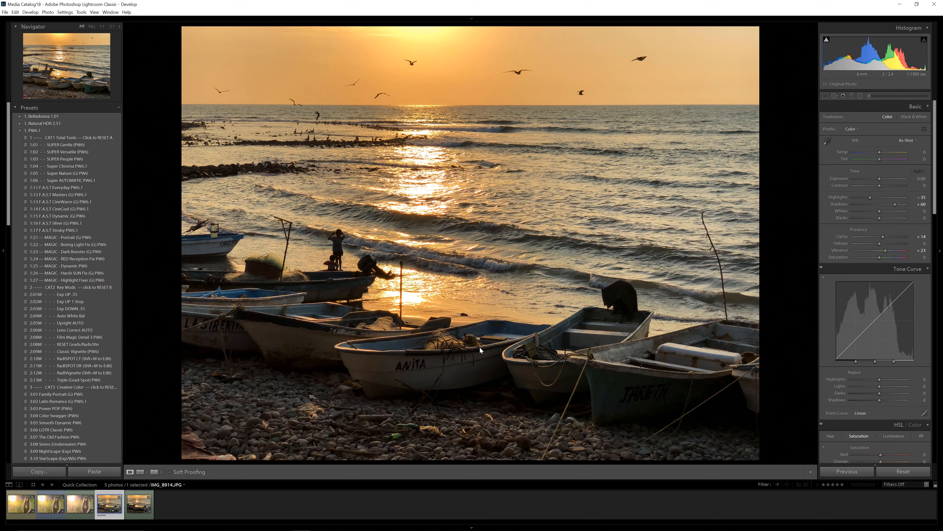